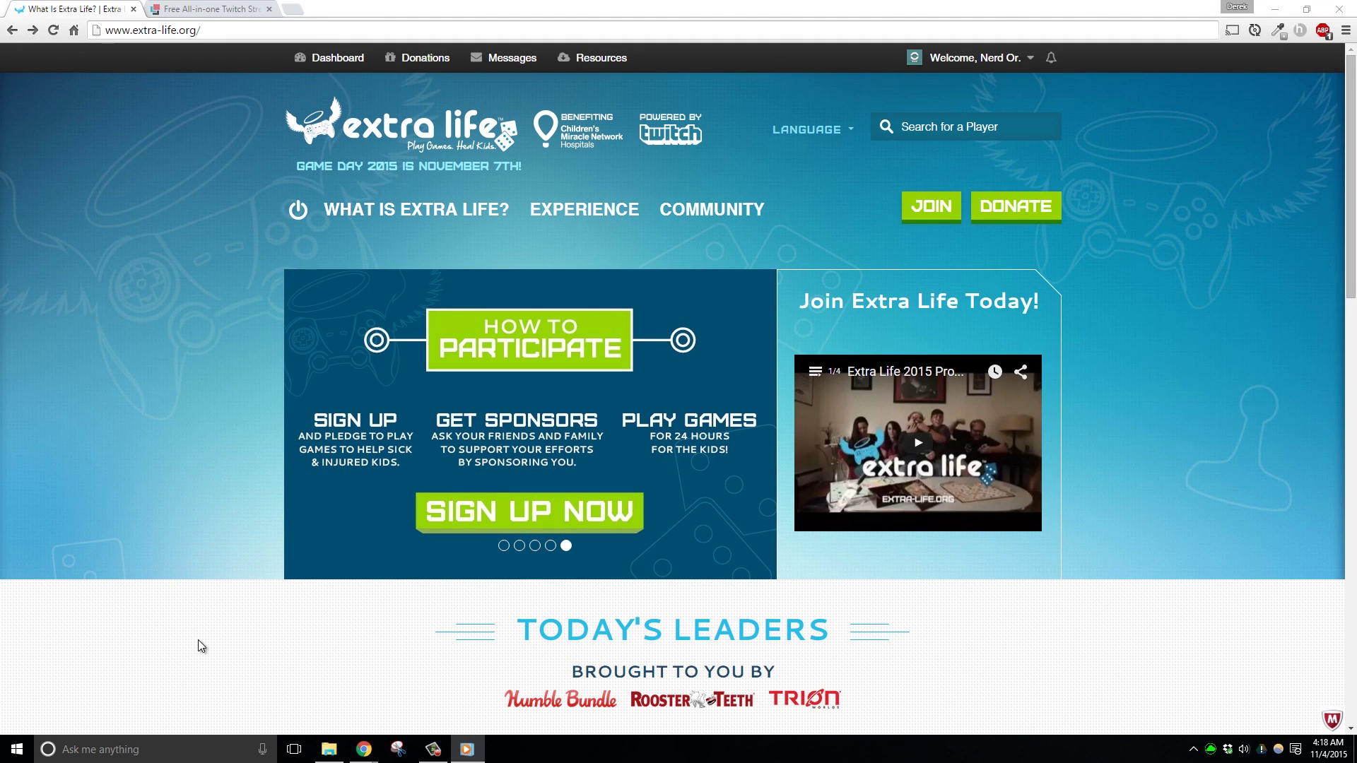
# Bring Chrome forward and switch to the 'Free All-in-one Twitch Str…' StreamPro tab.
pyautogui.click(198, 645)
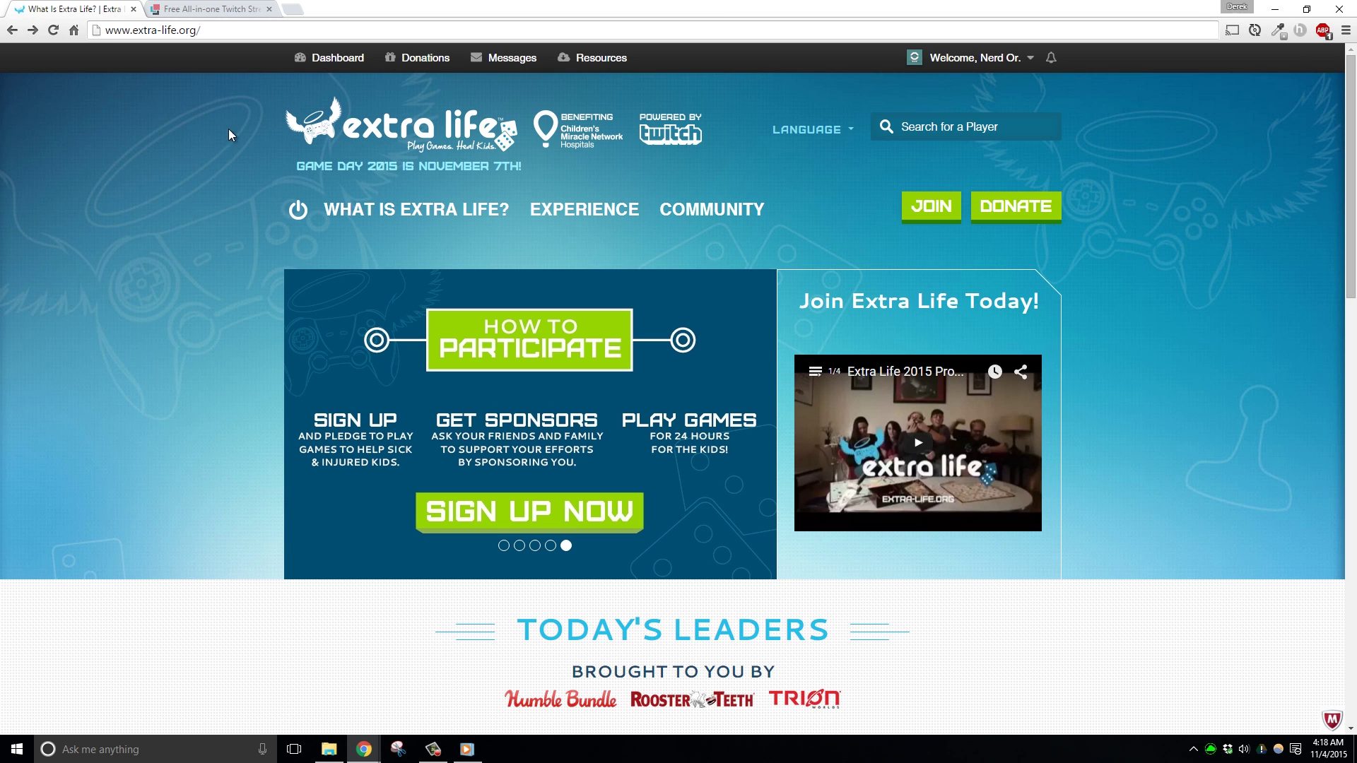
pyautogui.click(207, 10)
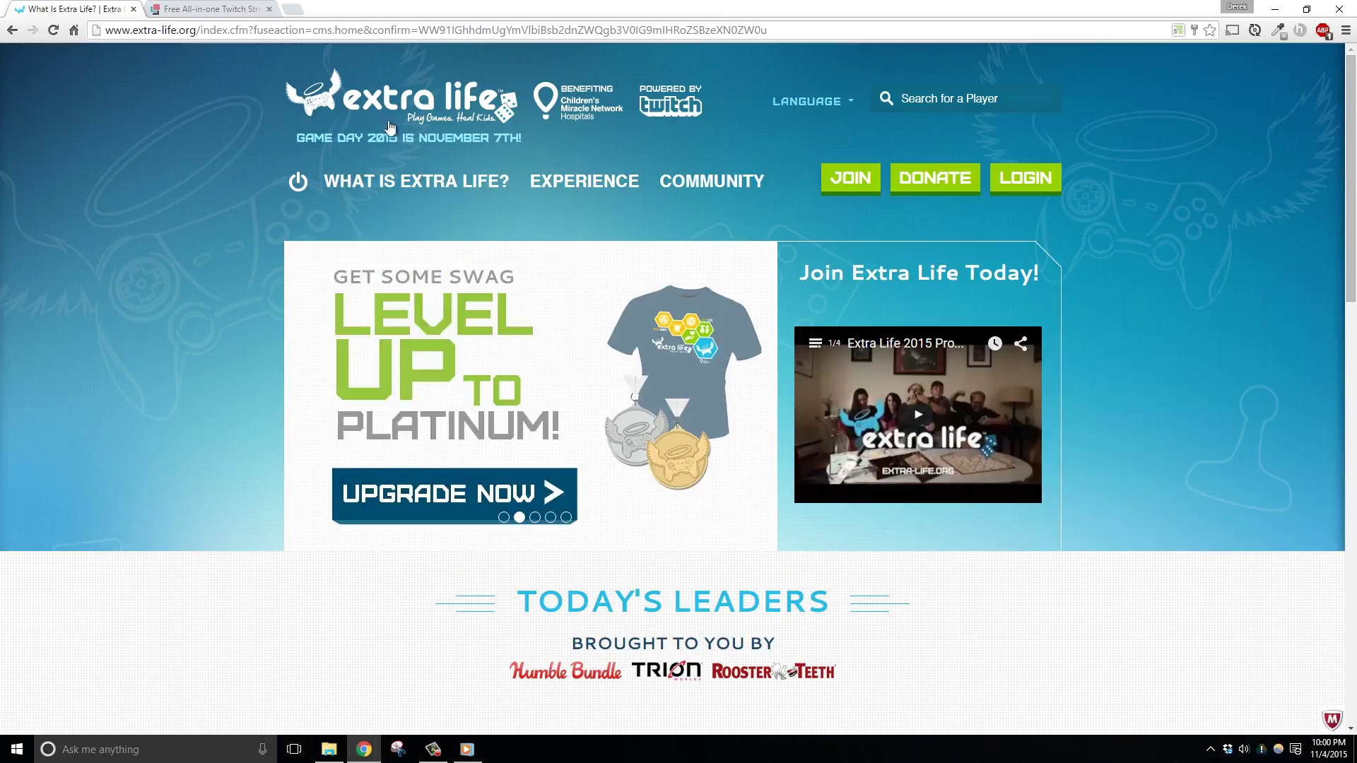
# Read the About Extra Life page and open About CMN Hospitals in a new tab.
pyautogui.moveTo(427, 192)
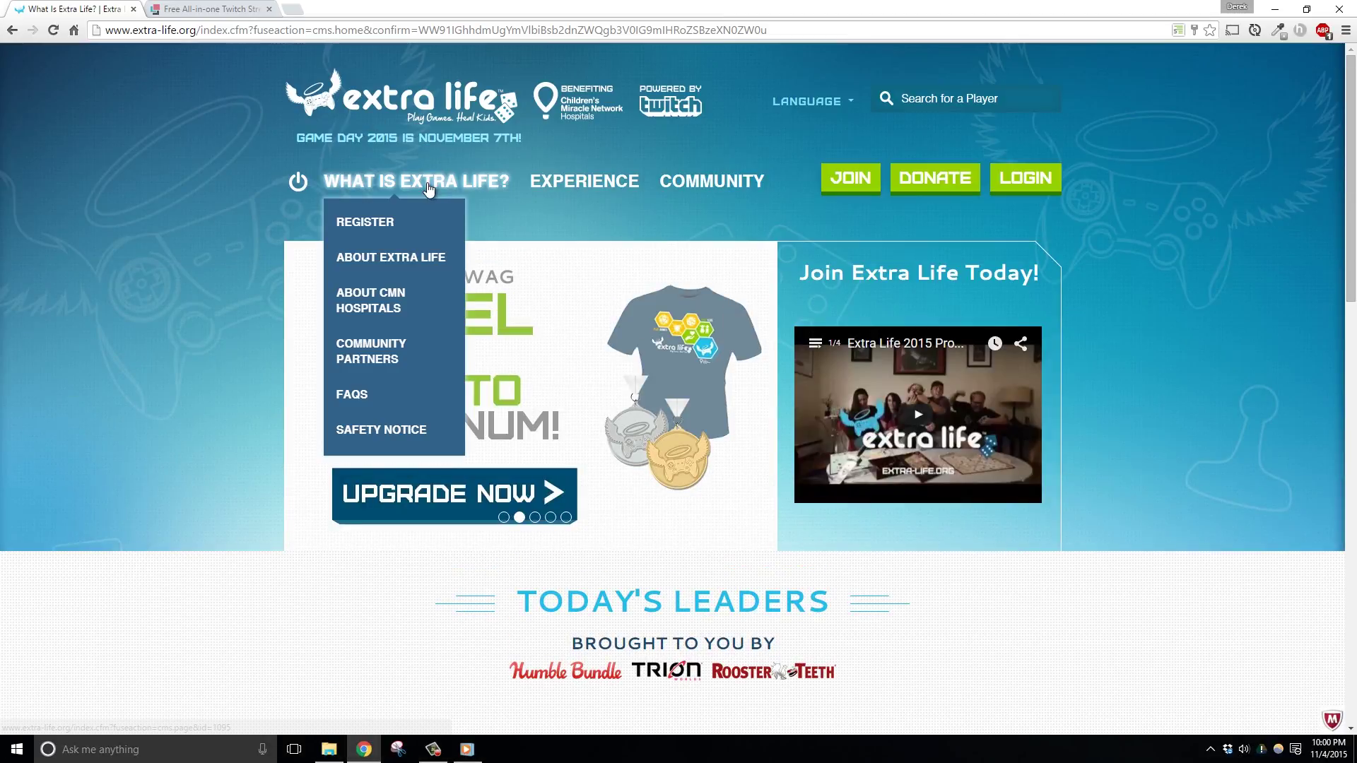
pyautogui.click(408, 256)
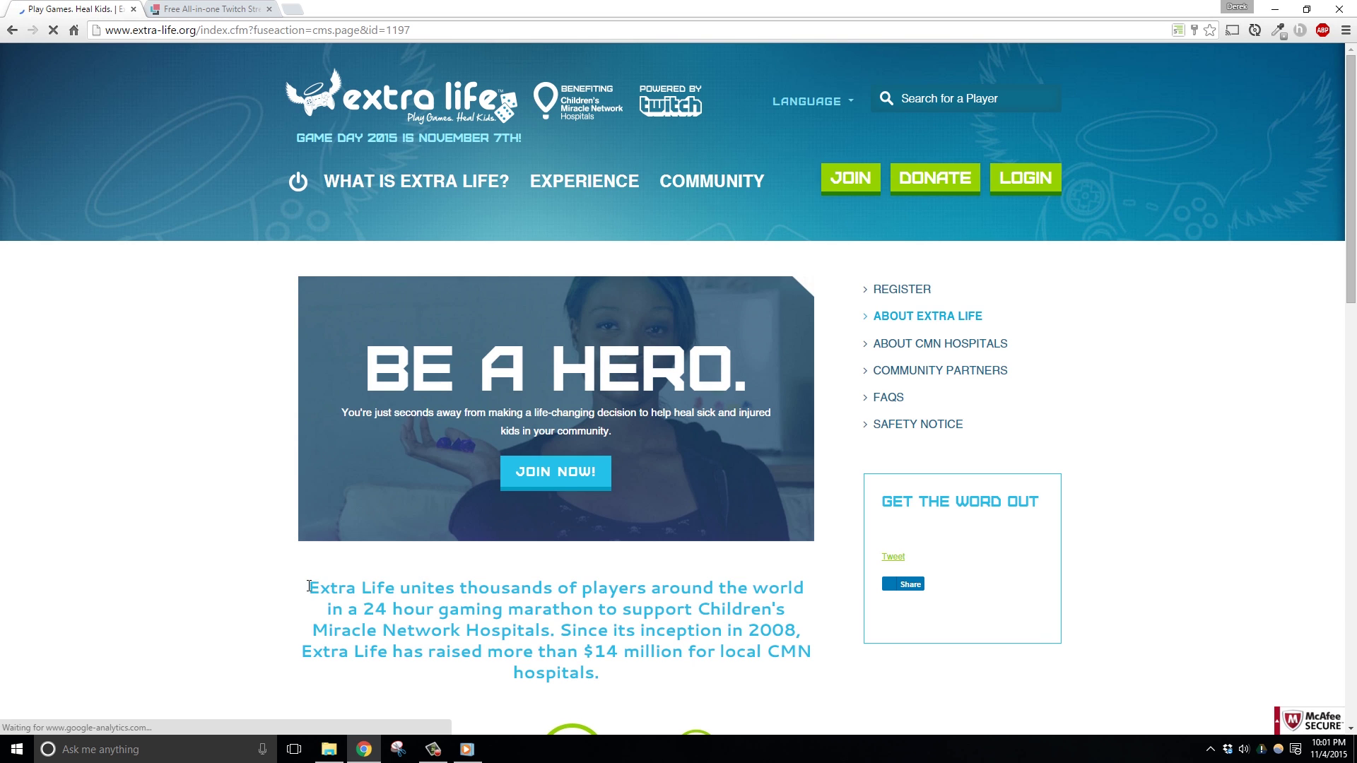
pyautogui.moveTo(306, 587); pyautogui.dragTo(615, 672)
pyautogui.click(709, 687)
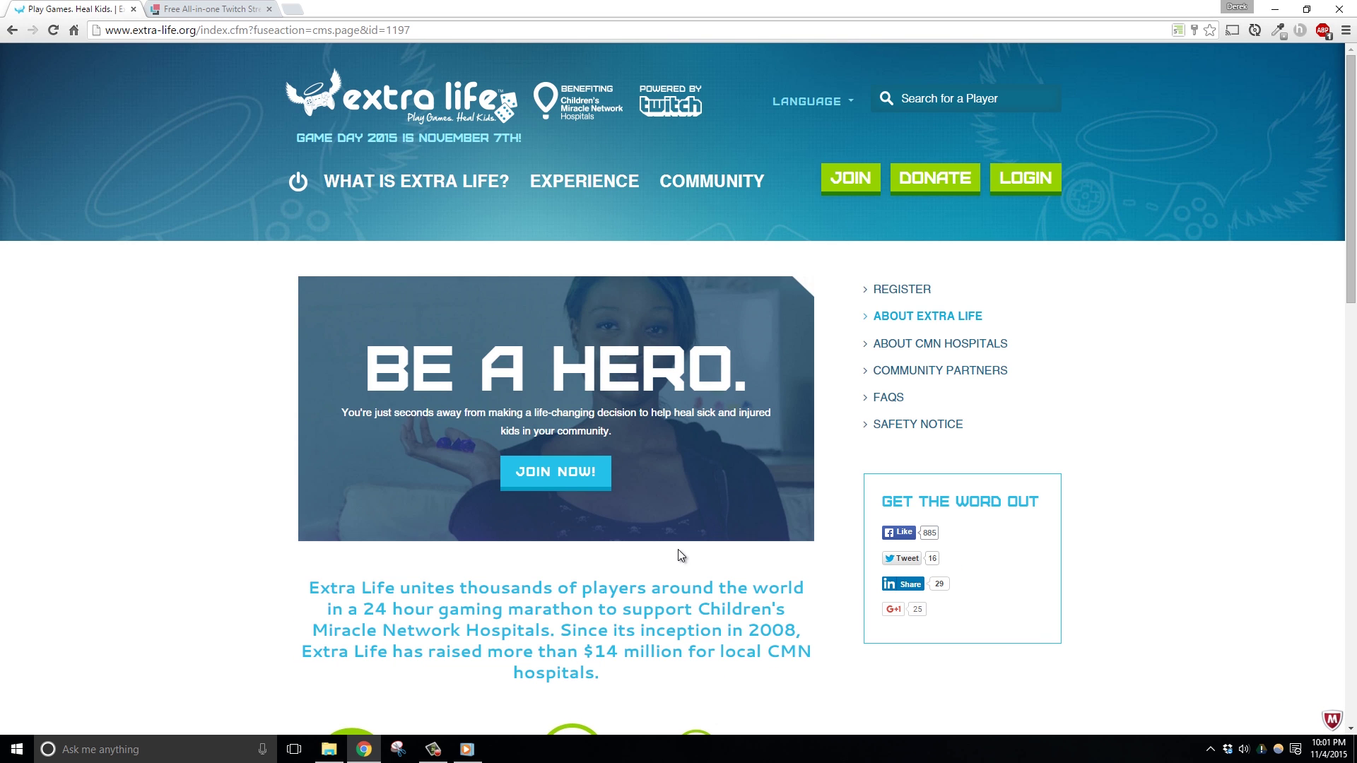
pyautogui.click(944, 347)
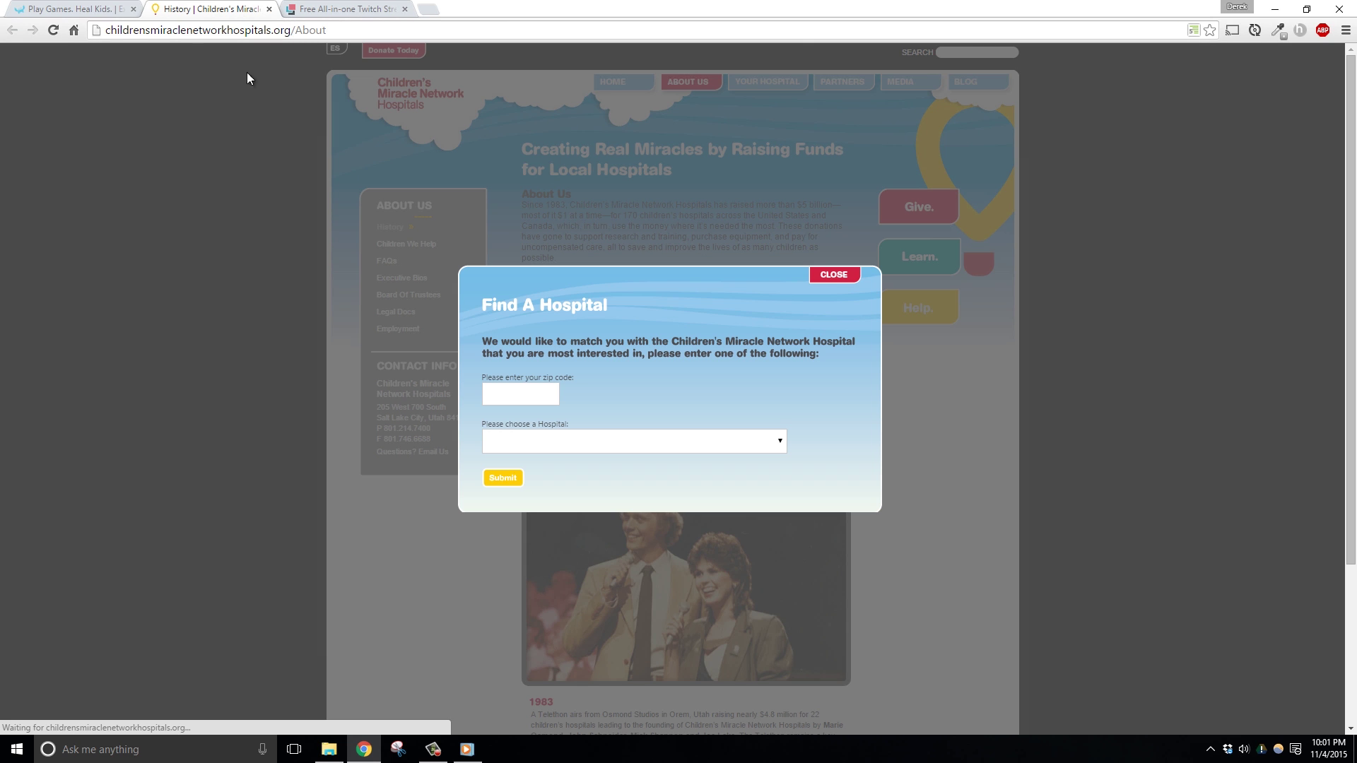
pyautogui.click(100, 14)
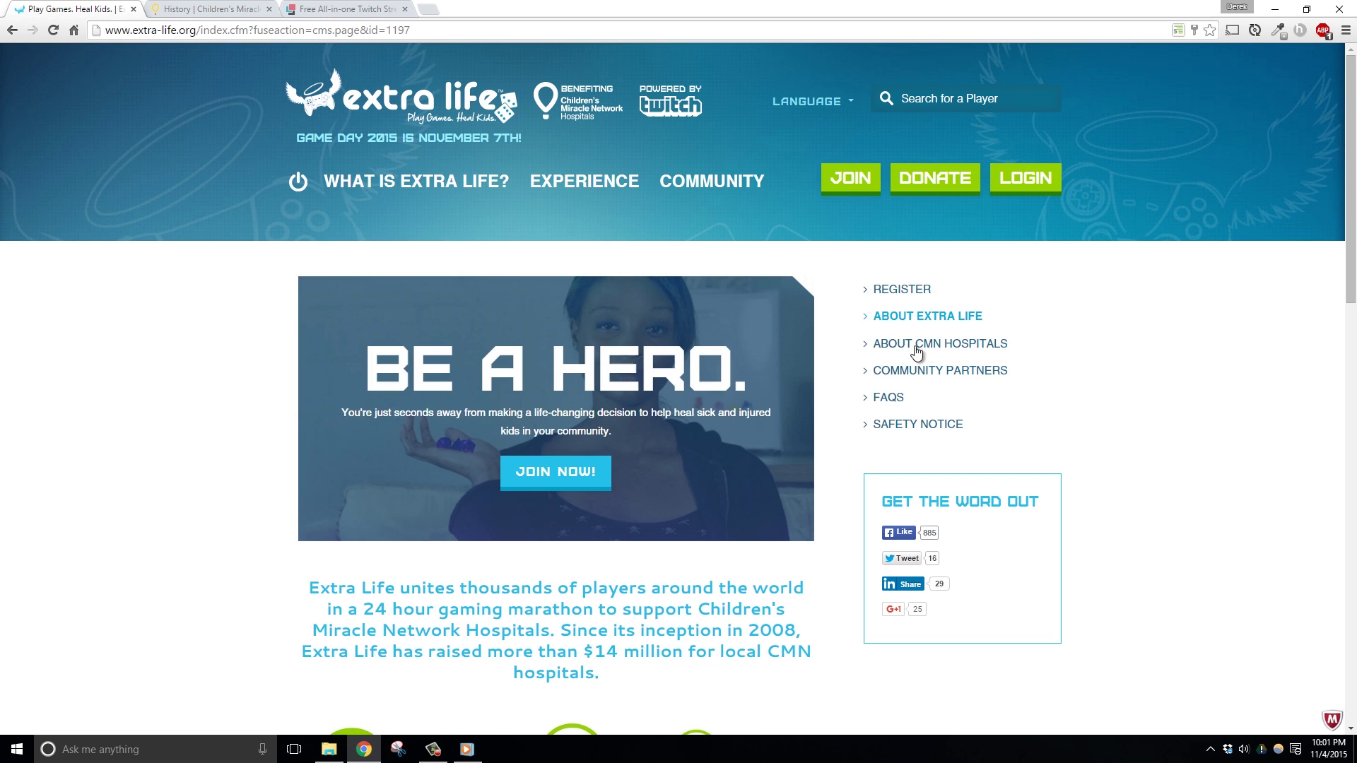
# Open the Extra Life FAQs page and close the CMN Hospitals history tab.
pyautogui.click(881, 398)
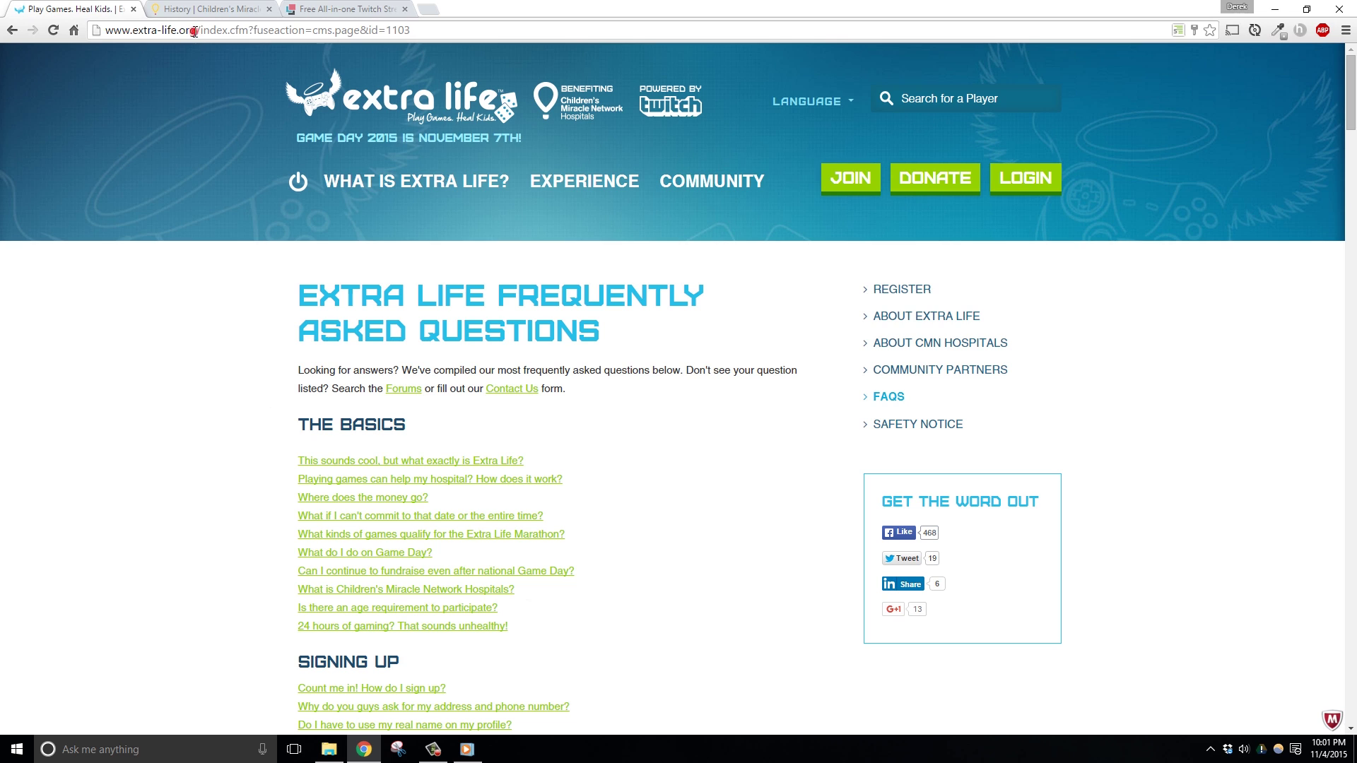
pyautogui.moveTo(193, 32); pyautogui.dragTo(133, 32)
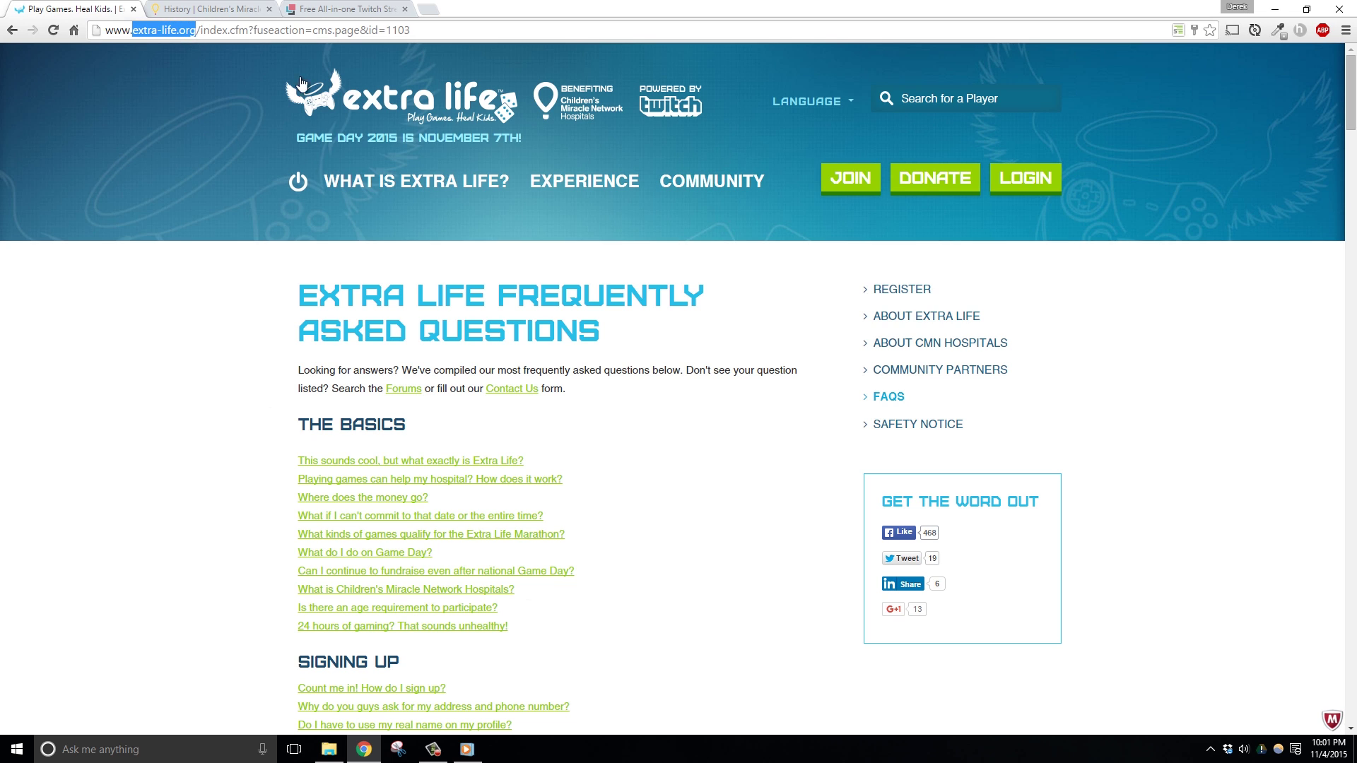
pyautogui.click(269, 10)
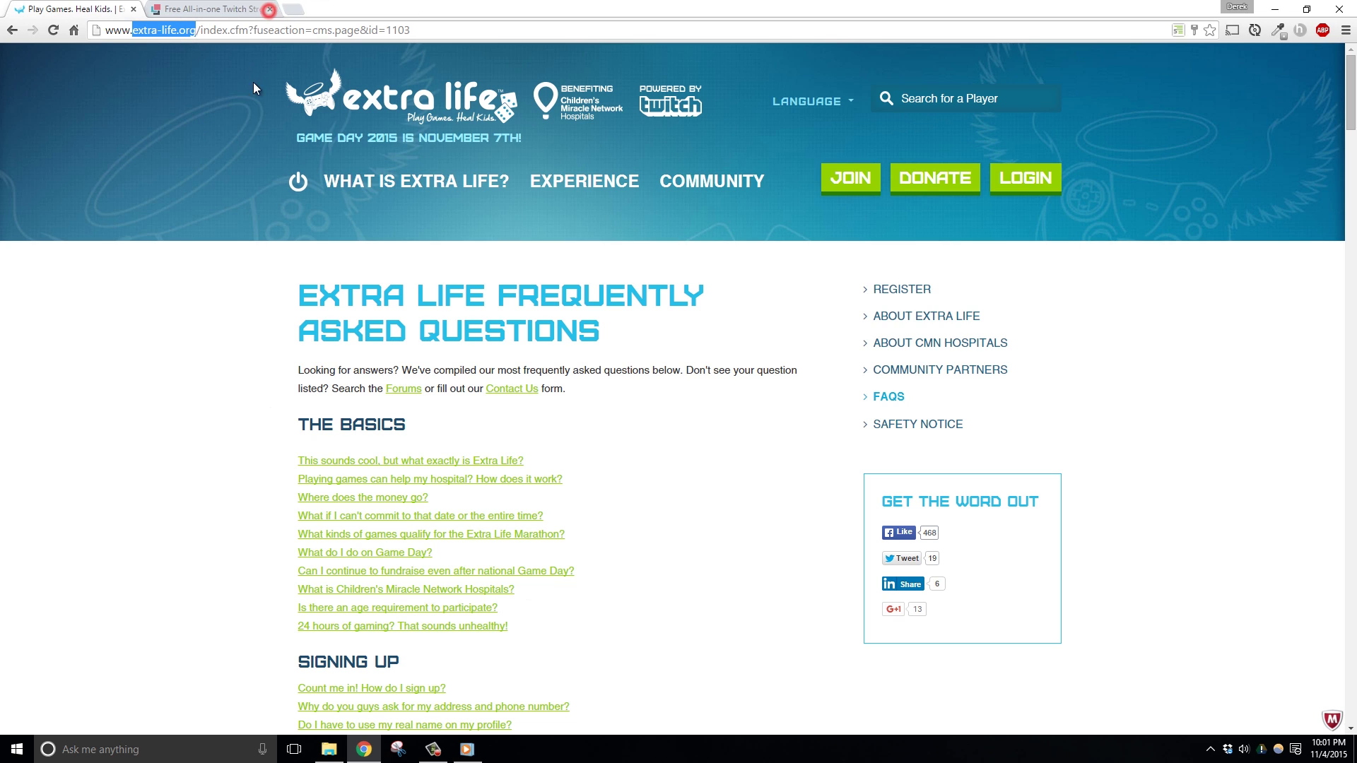
pyautogui.click(154, 395)
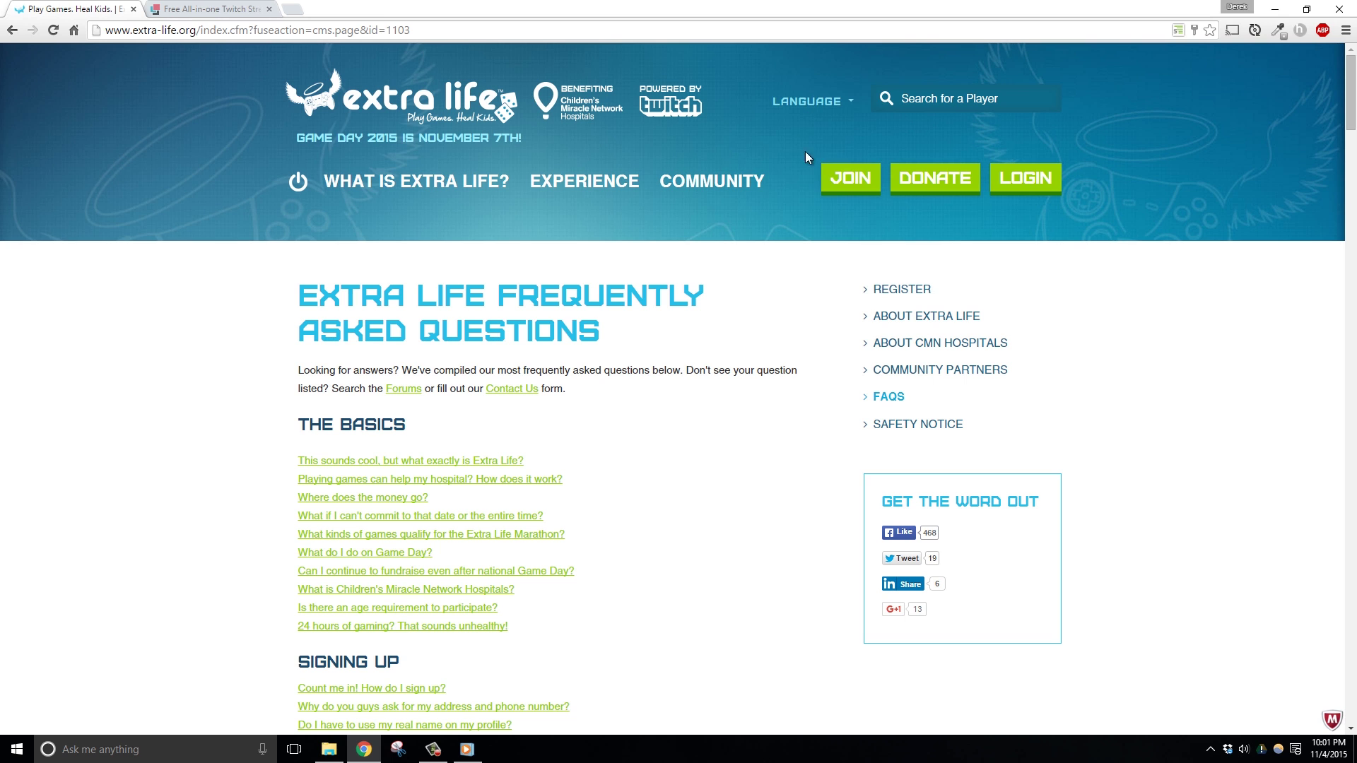
# Start registration choosing the free Extra Life Classic participation.
pyautogui.click(851, 182)
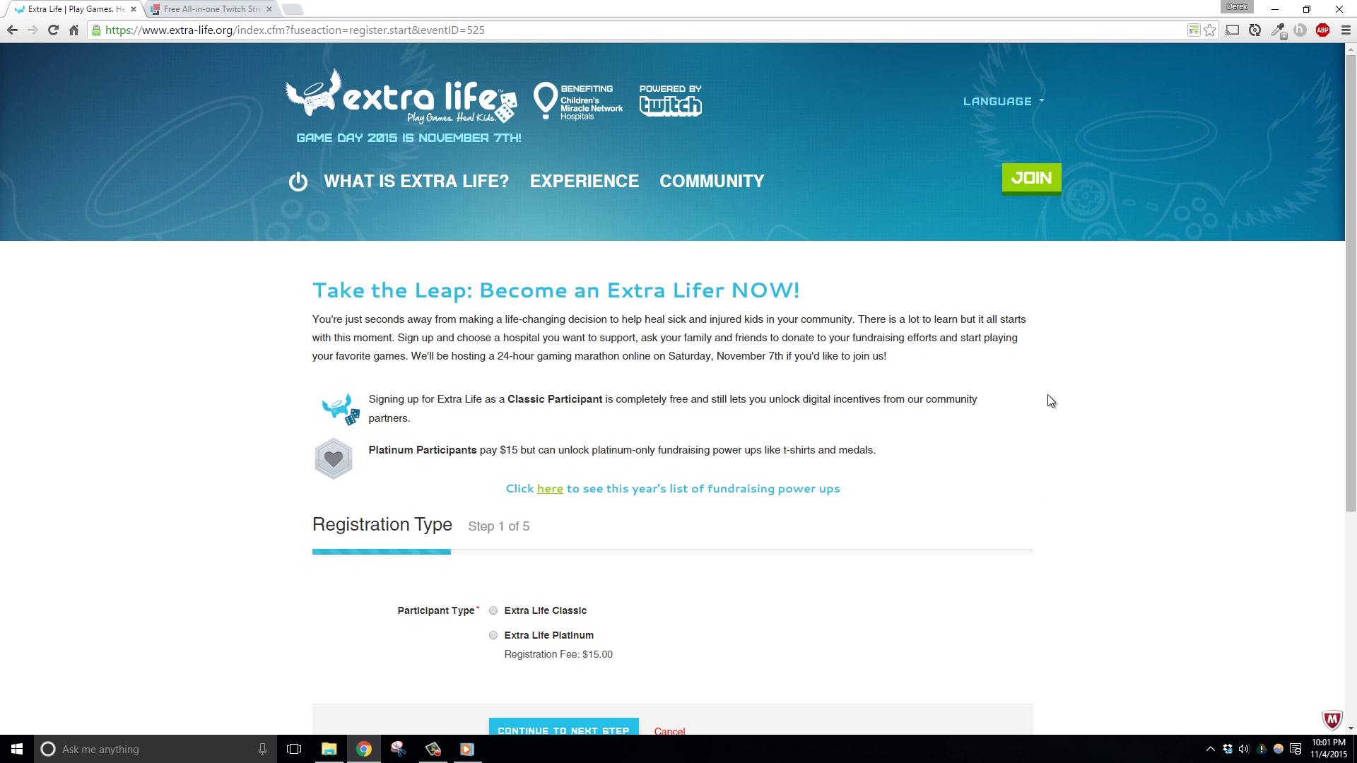
pyautogui.scroll(-3, 1049, 401)
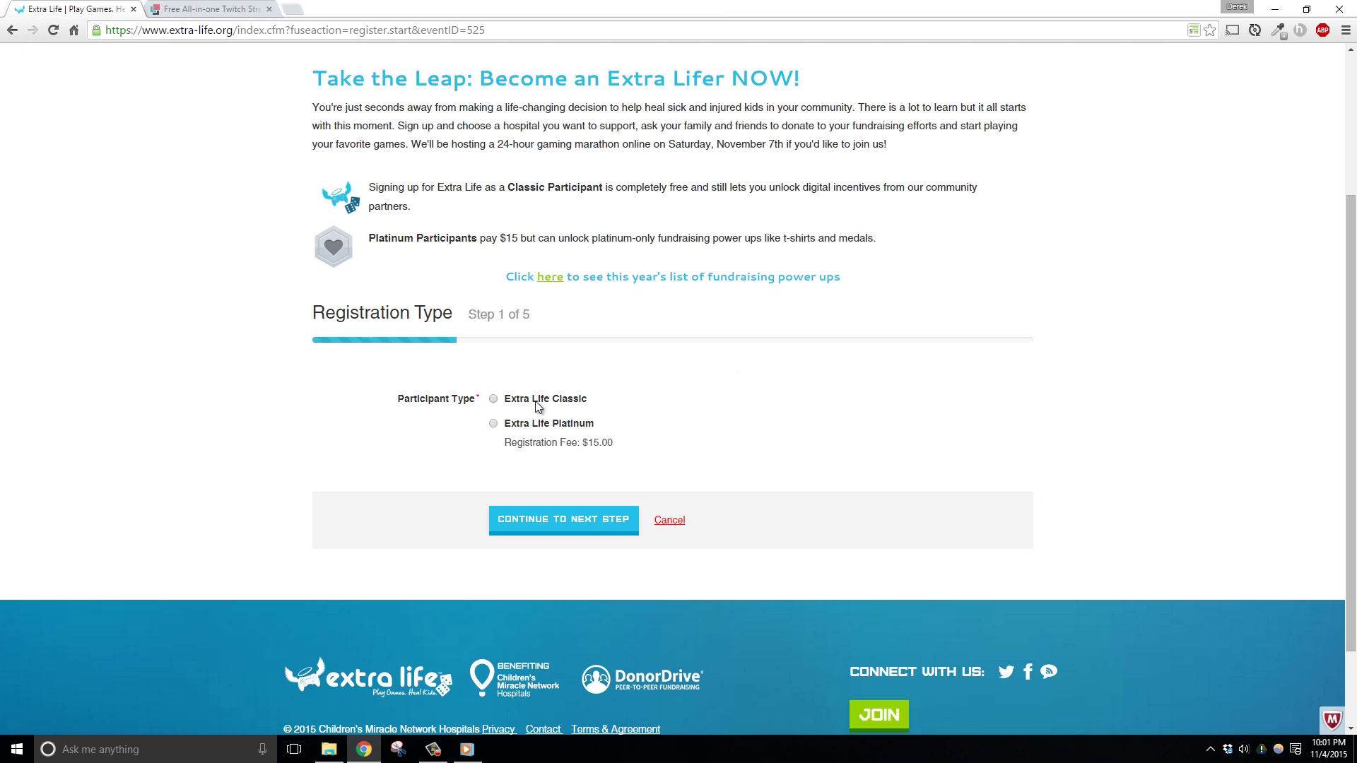
pyautogui.click(535, 400)
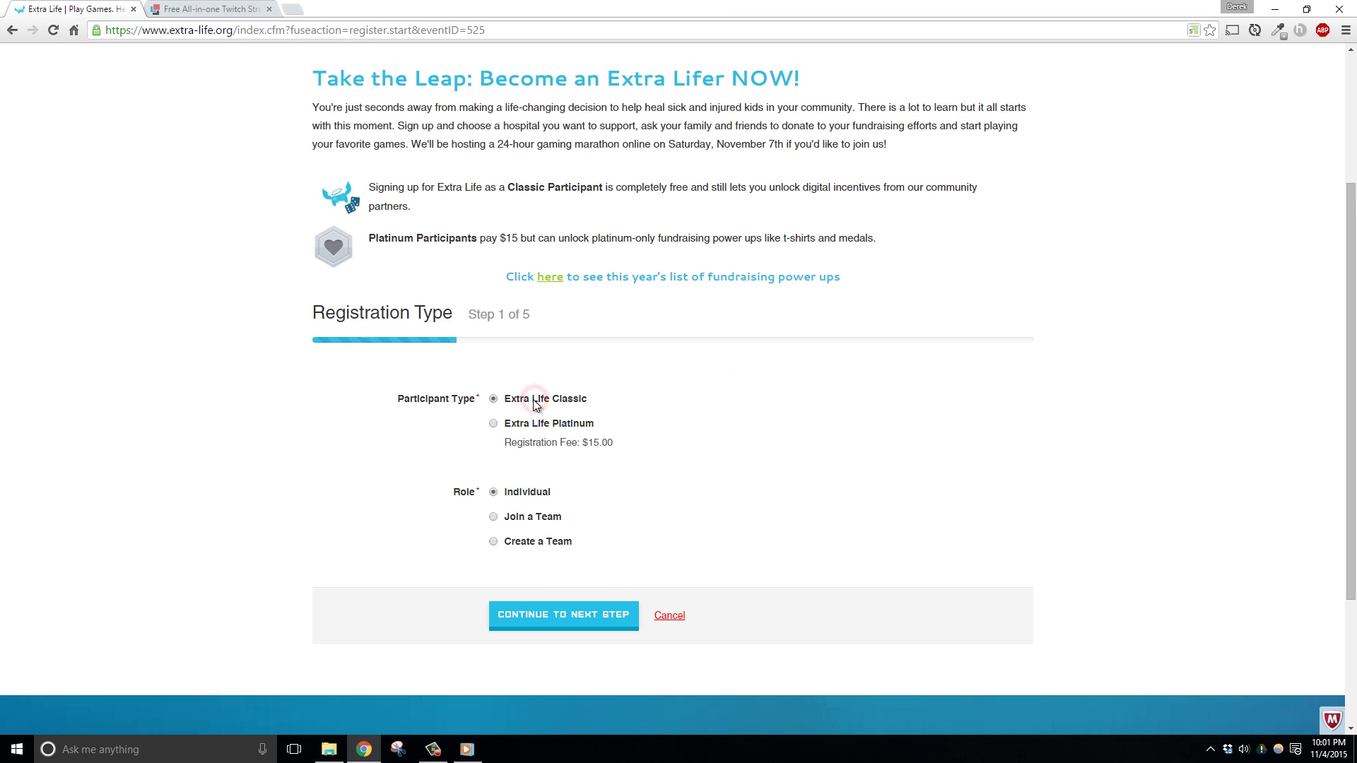
pyautogui.click(564, 621)
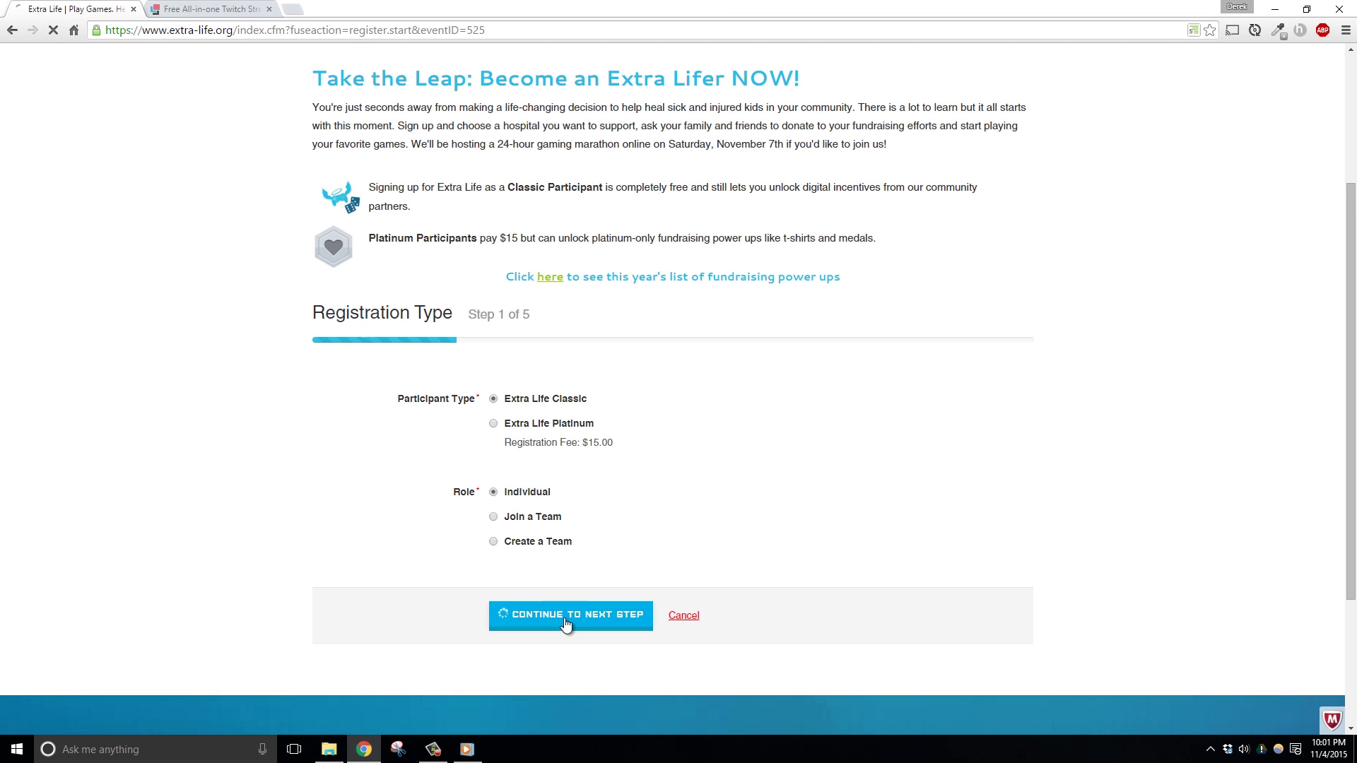
# Enter a $200 fundraising goal, choose FL - UF Health Jacksonville, and agree to the terms.
pyautogui.click(541, 481)
pyautogui.write('200')
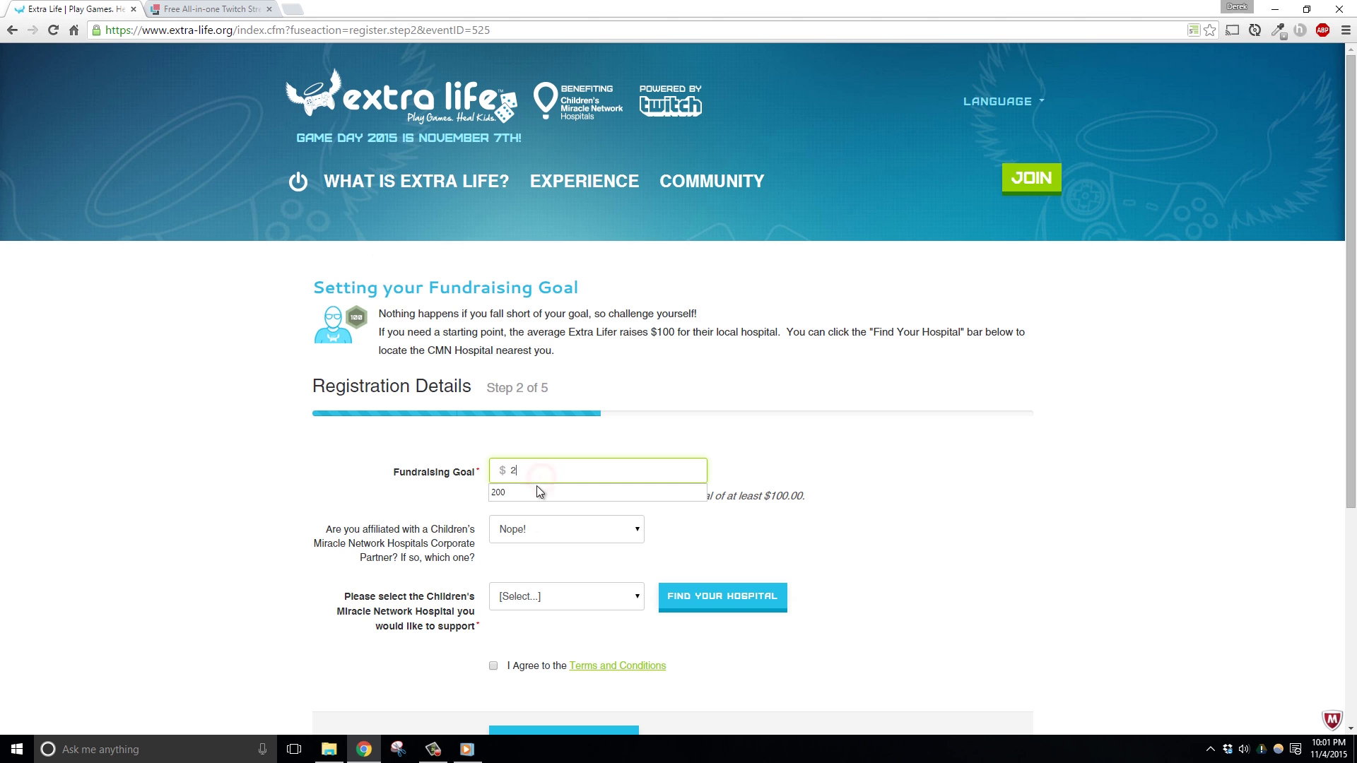
pyautogui.click(523, 601)
pyautogui.scroll(-5, 538, 434)
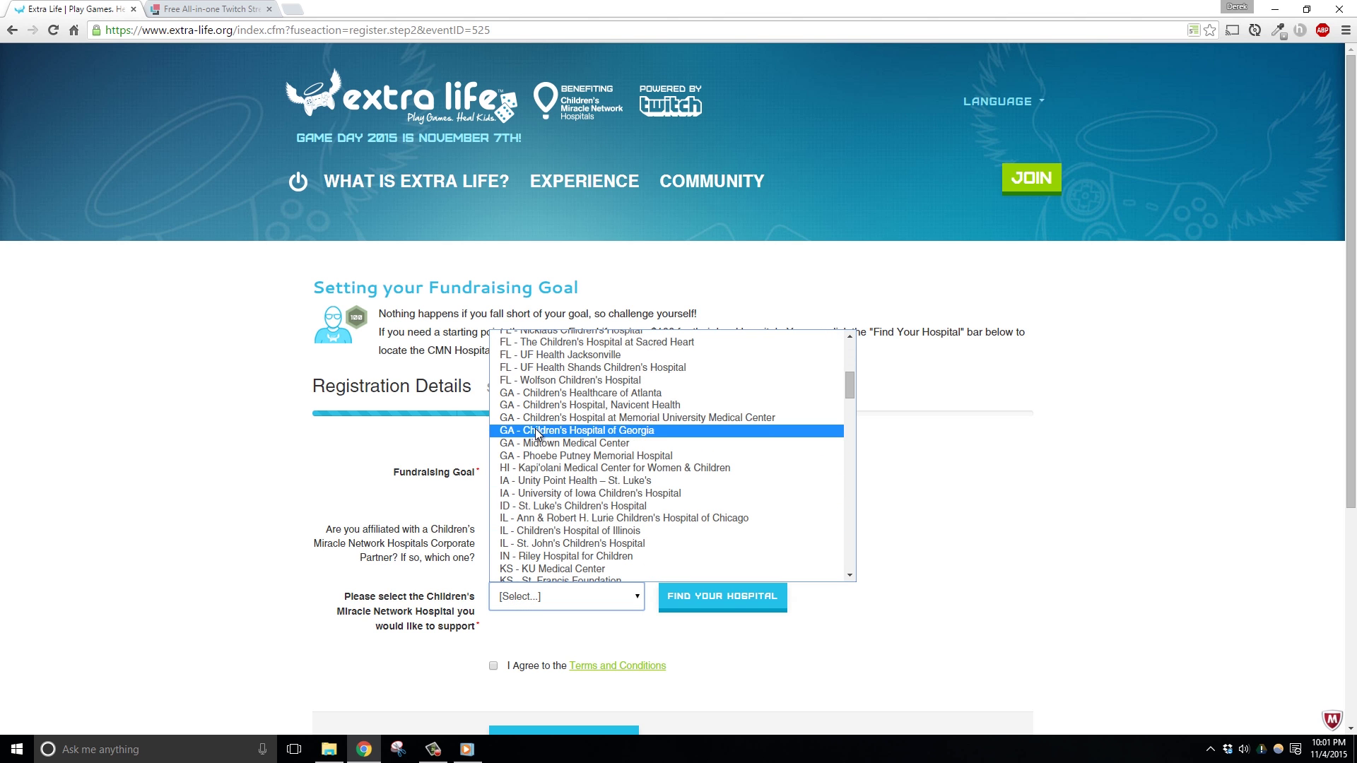
pyautogui.click(592, 361)
pyautogui.moveTo(566, 388); pyautogui.dragTo(488, 389)
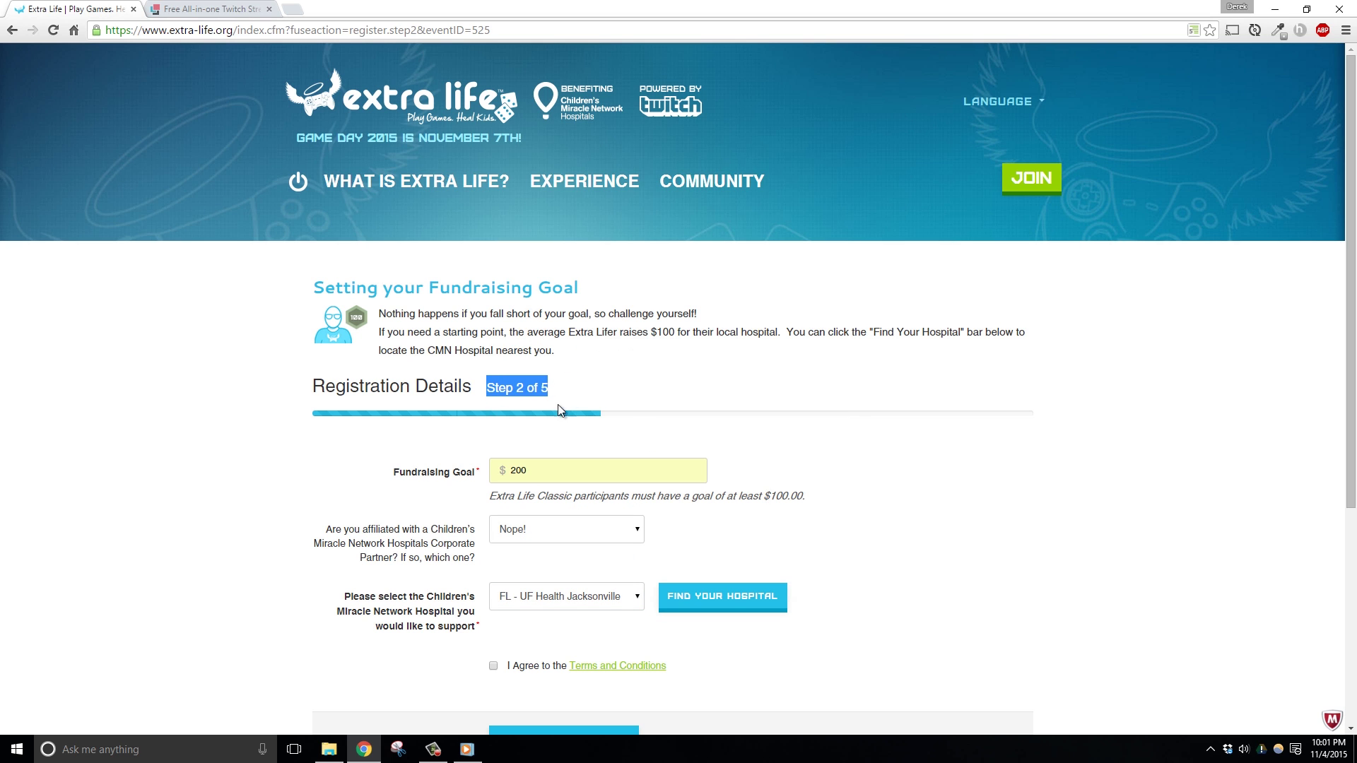
pyautogui.click(578, 394)
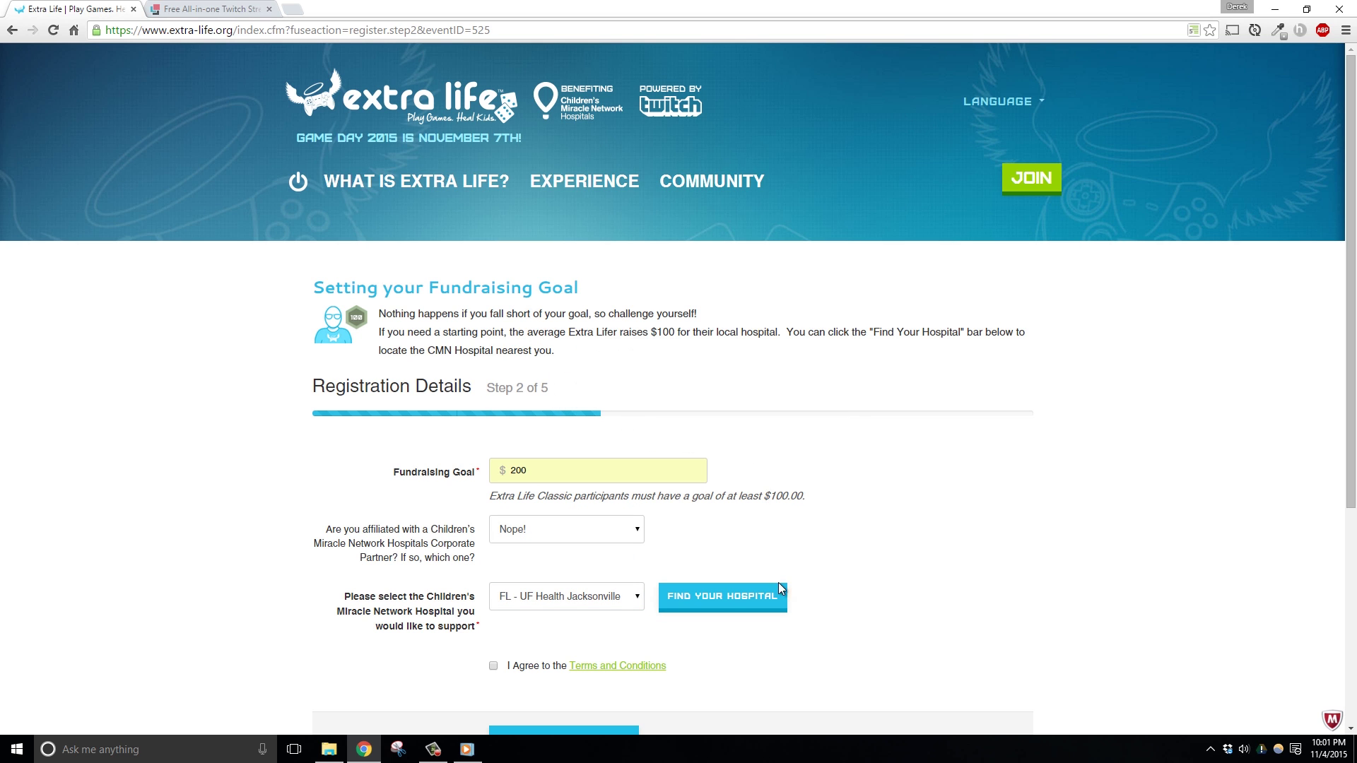
pyautogui.click(543, 667)
# Abandon the registration and return to the Extra Life home page.
pyautogui.scroll(-1, 573, 707)
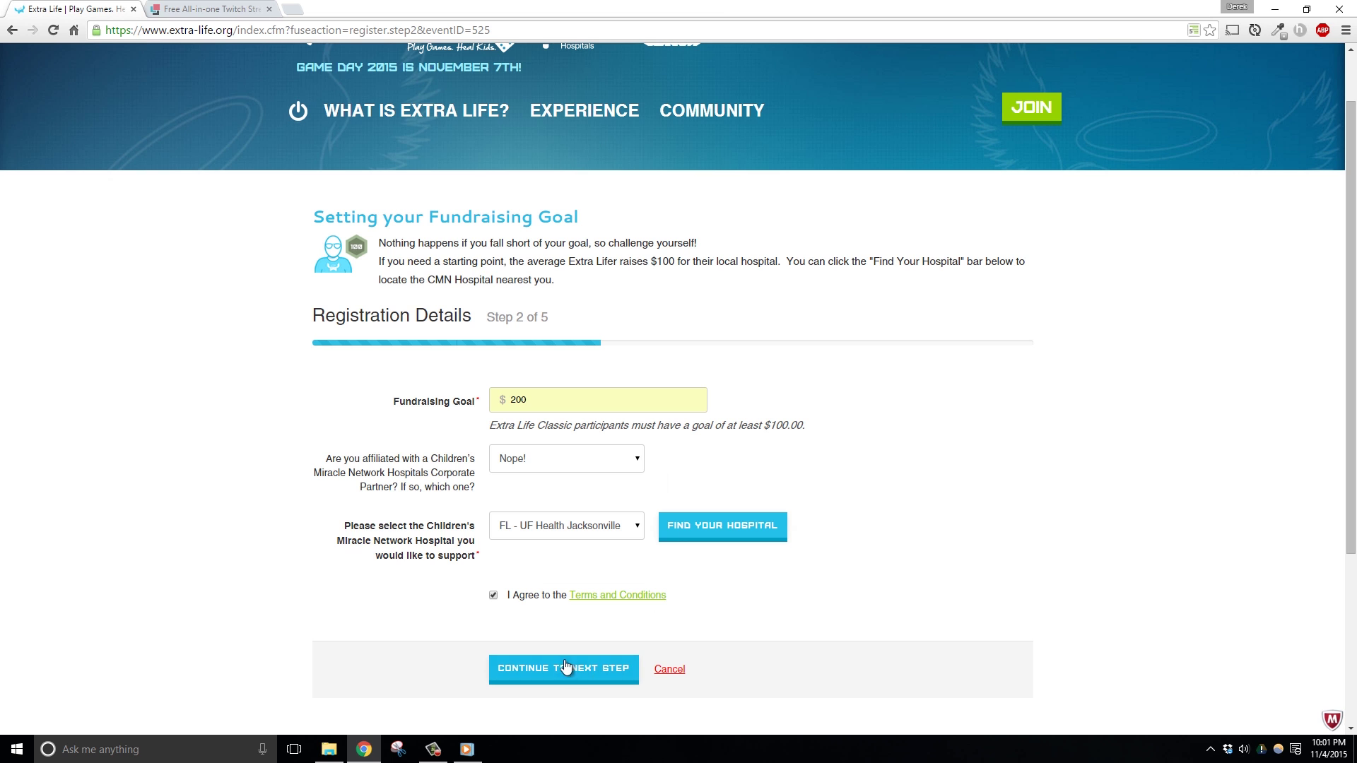
pyautogui.scroll(1, 437, 222)
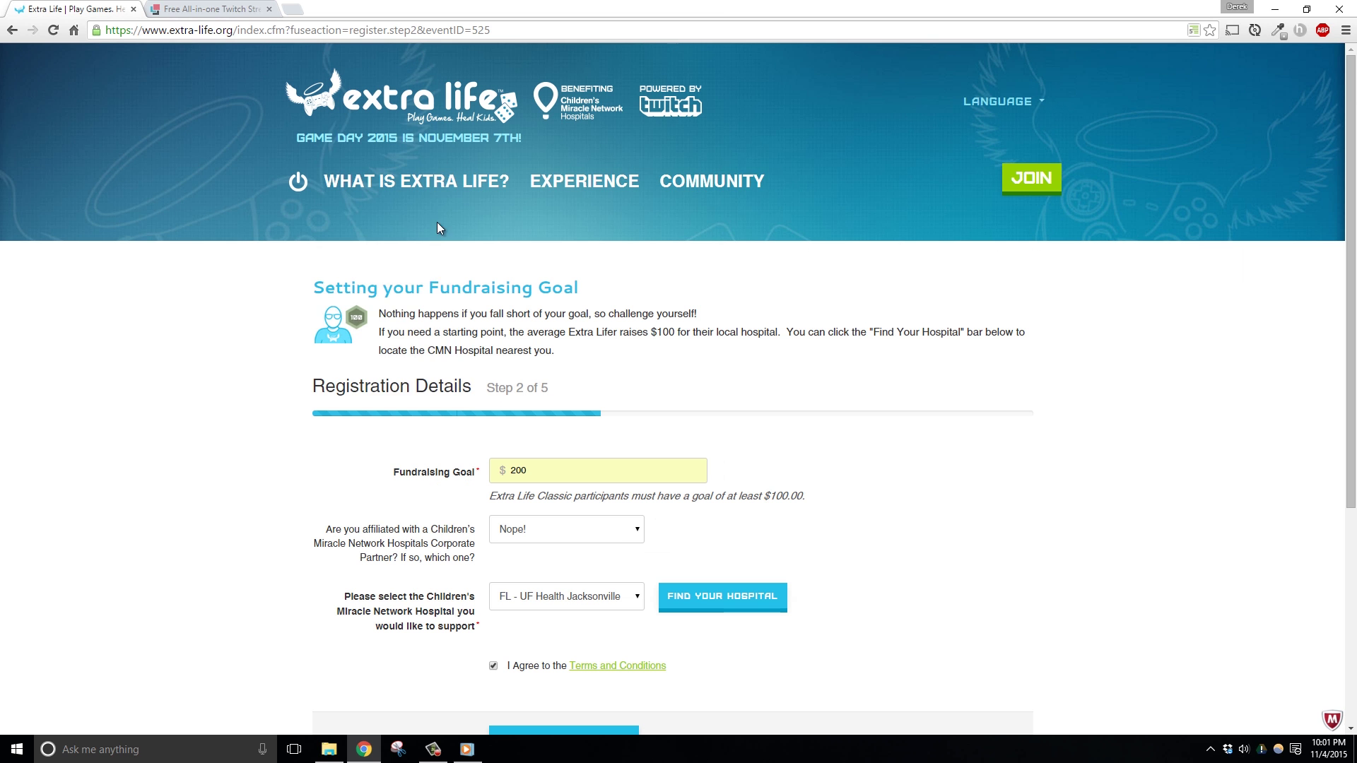
pyautogui.click(414, 94)
pyautogui.click(696, 180)
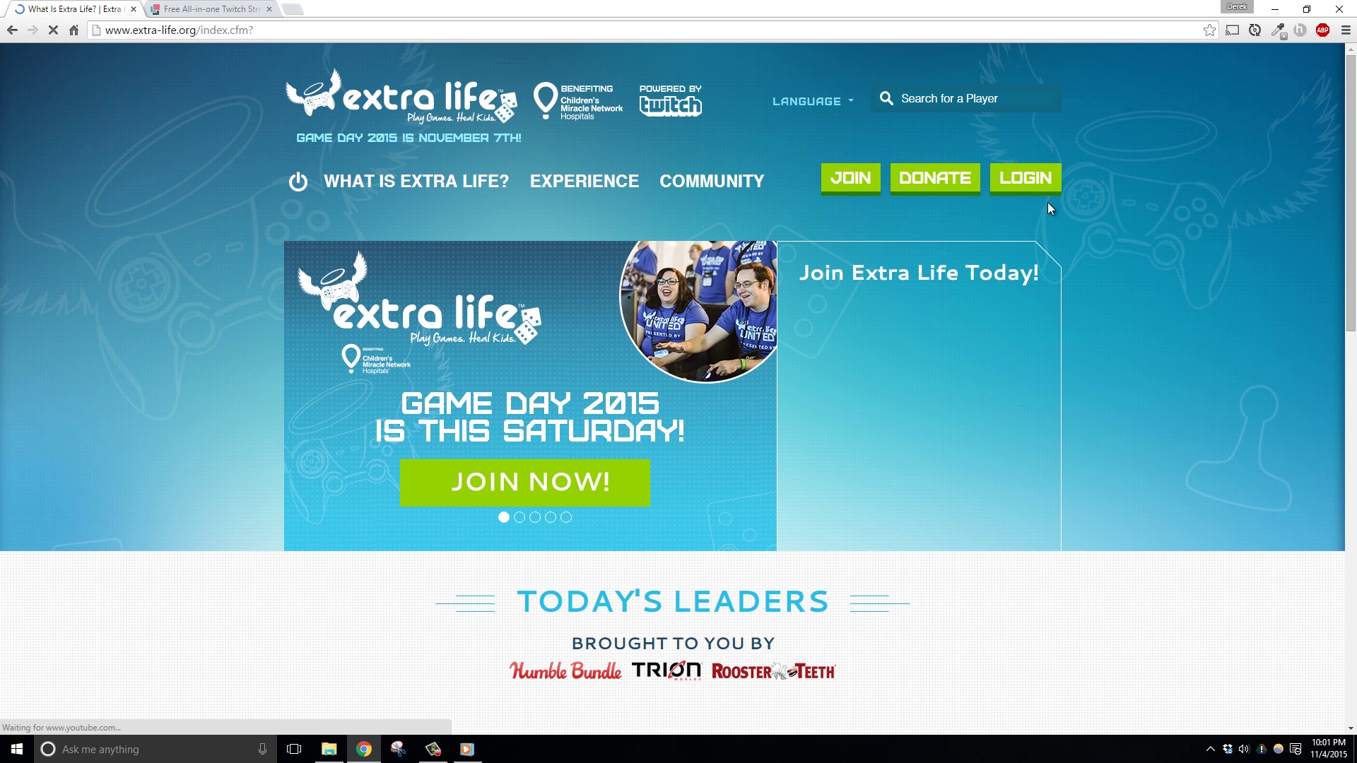
# Log in with the saved credentials, visit Welcome > Profile, and open Edit Your Page.
pyautogui.click(1038, 178)
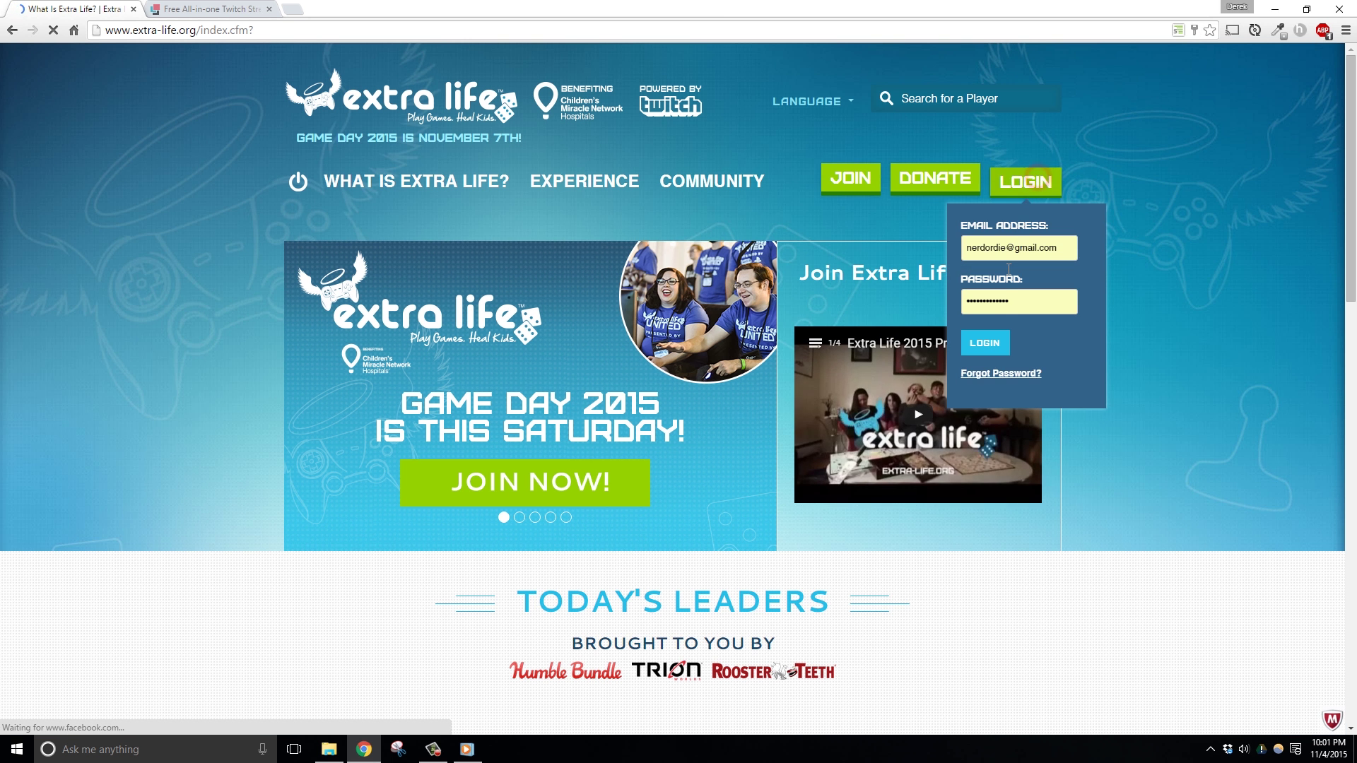
pyautogui.click(983, 346)
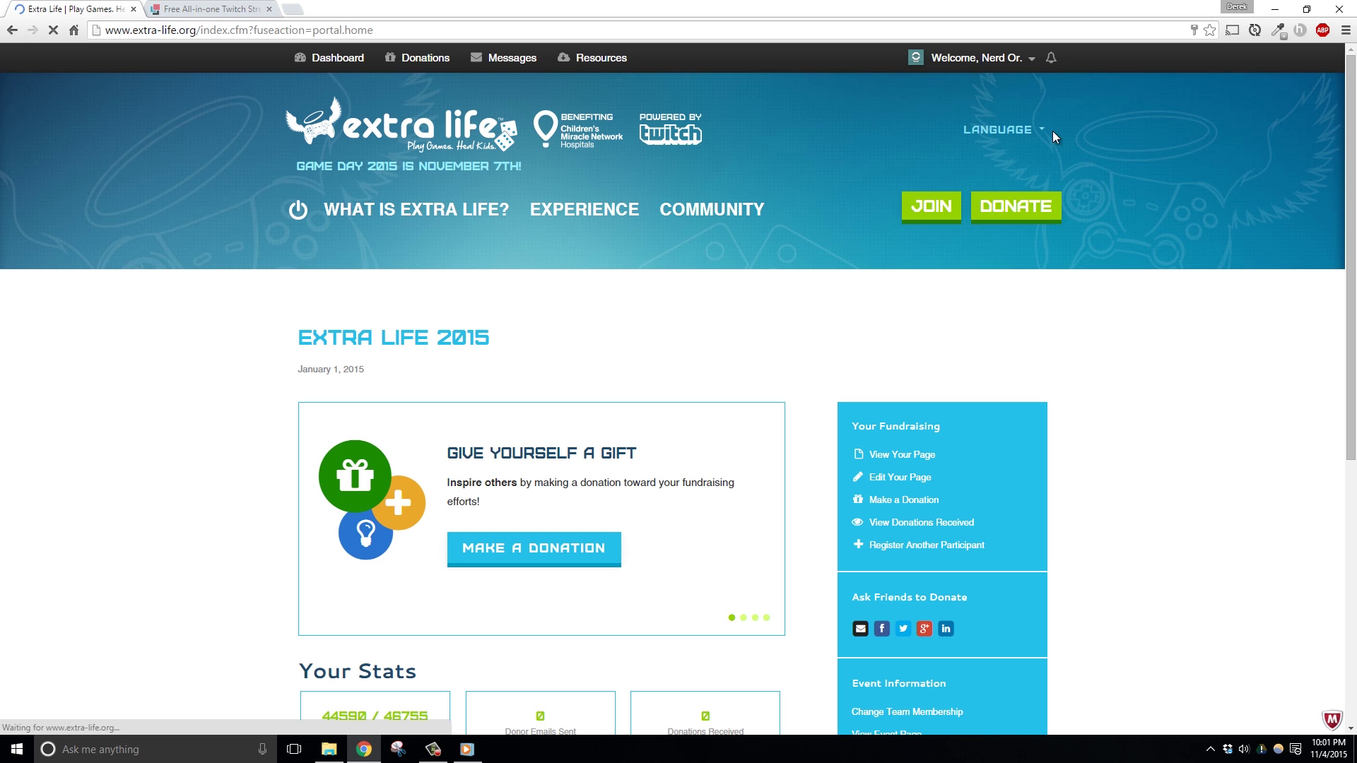
pyautogui.click(1015, 57)
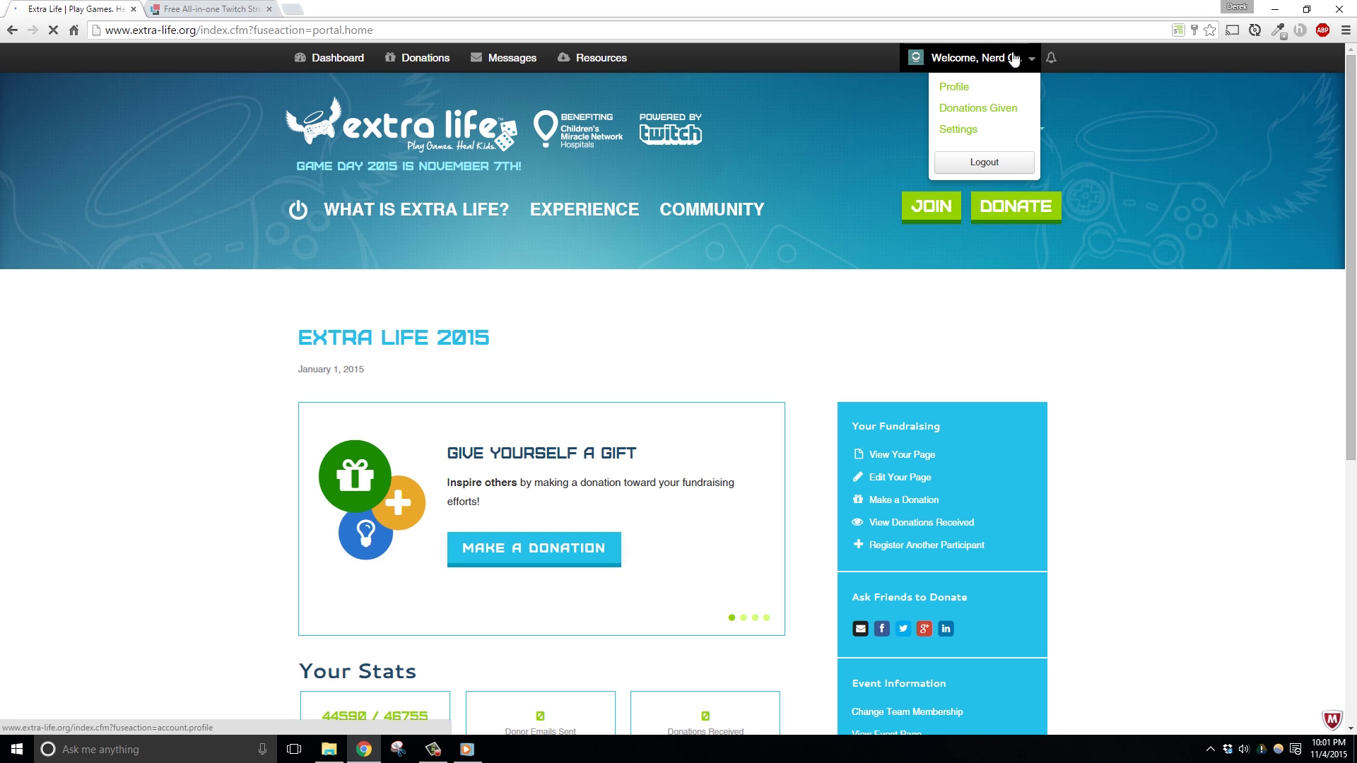
pyautogui.click(990, 86)
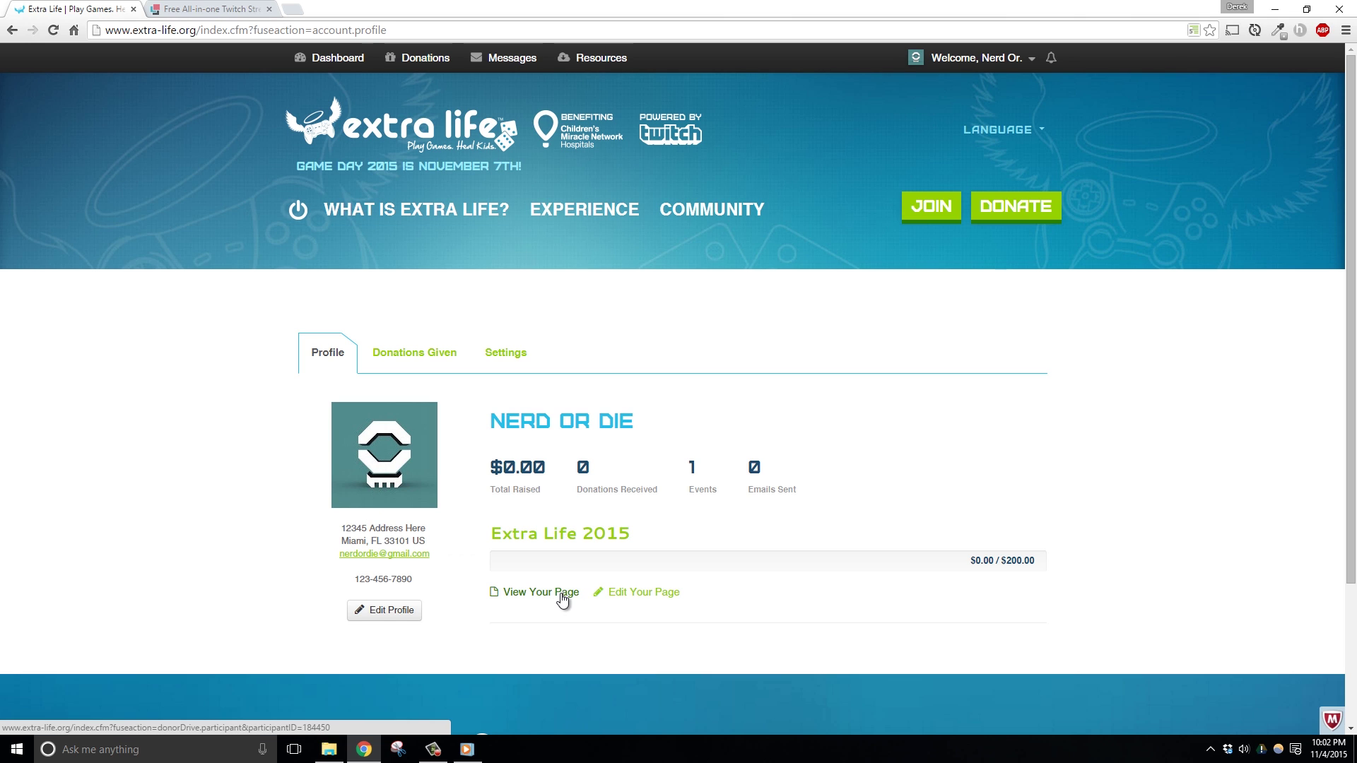
pyautogui.click(622, 592)
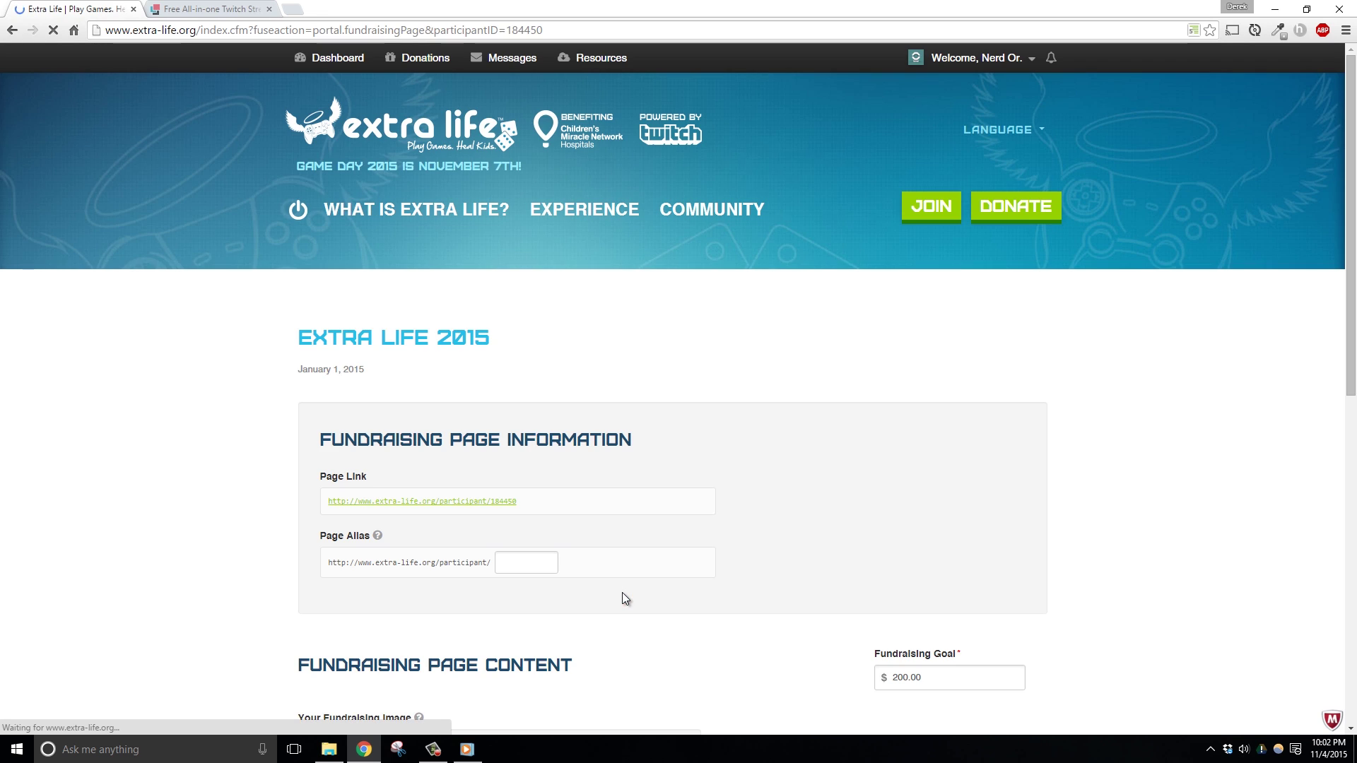
# Zoom the editor and locate the participant ID at the end of the page link.
pyautogui.scroll(-1, 608, 573)
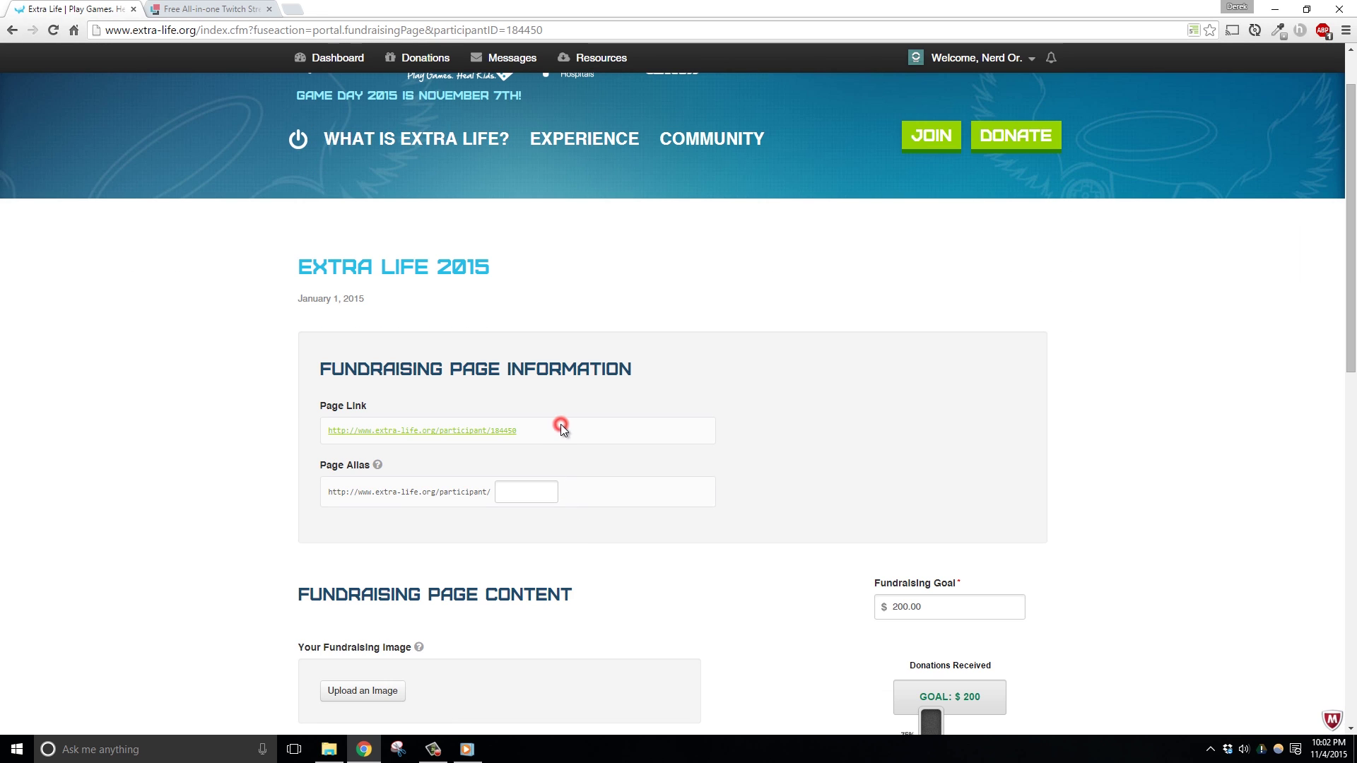
pyautogui.hotkey('ctrl', '+')
pyautogui.hotkey('ctrl', '+')
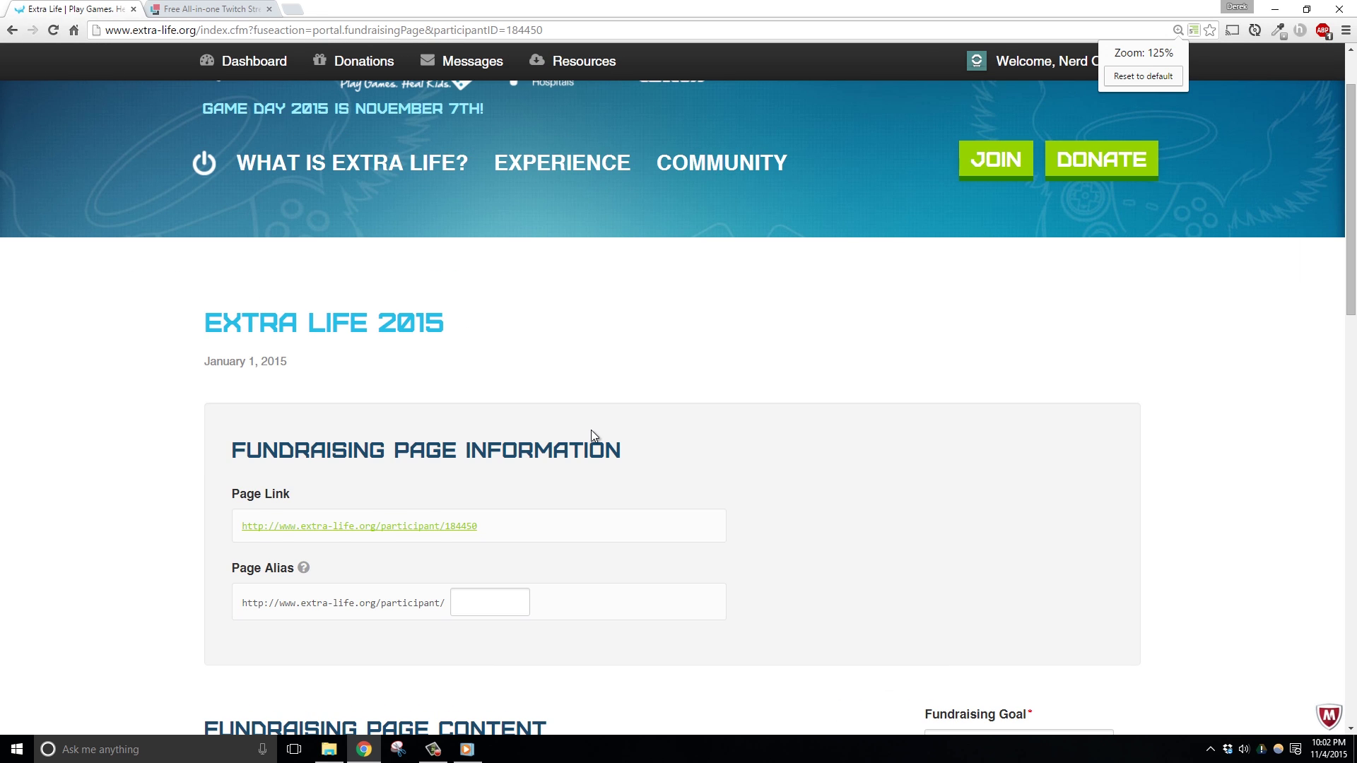
pyautogui.scroll(-1, 591, 430)
pyautogui.click(595, 433)
pyautogui.moveTo(491, 460); pyautogui.dragTo(445, 466)
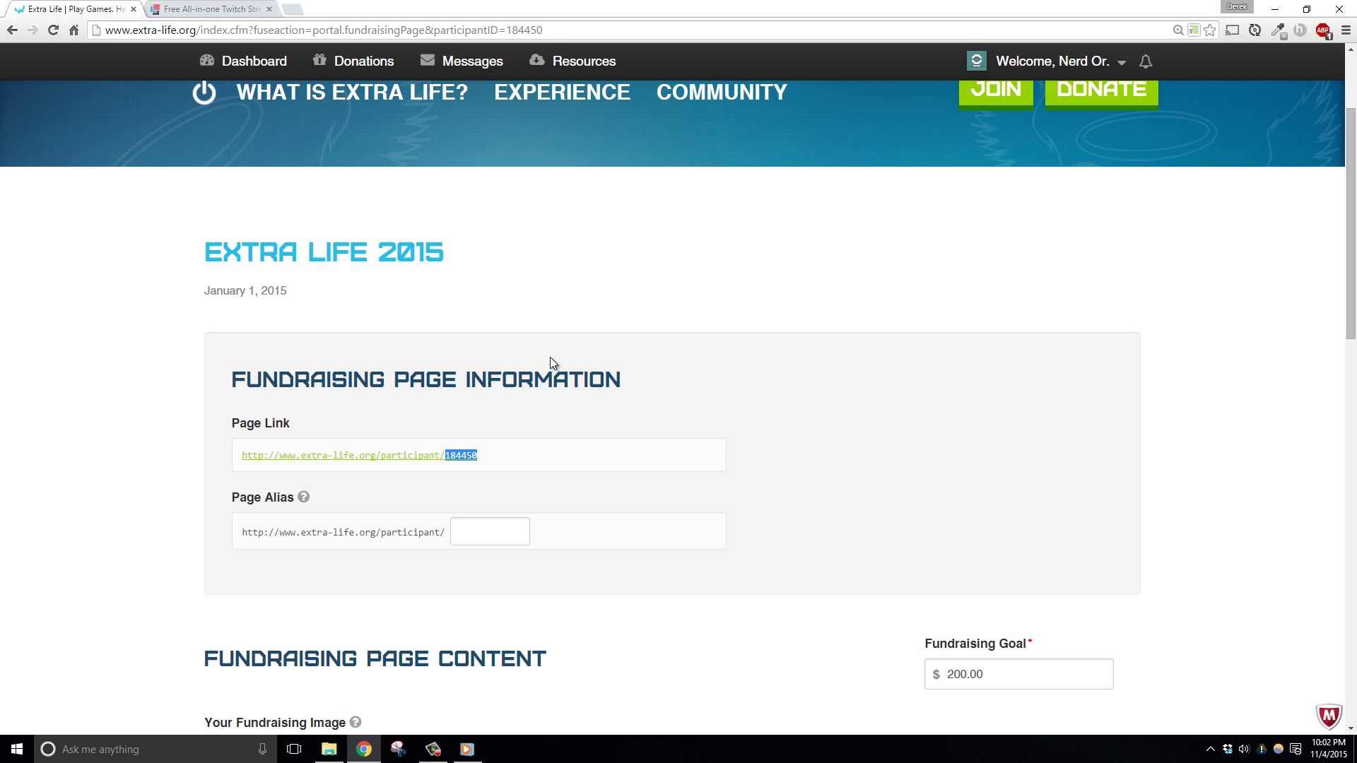
pyautogui.scroll(-2, 563, 515)
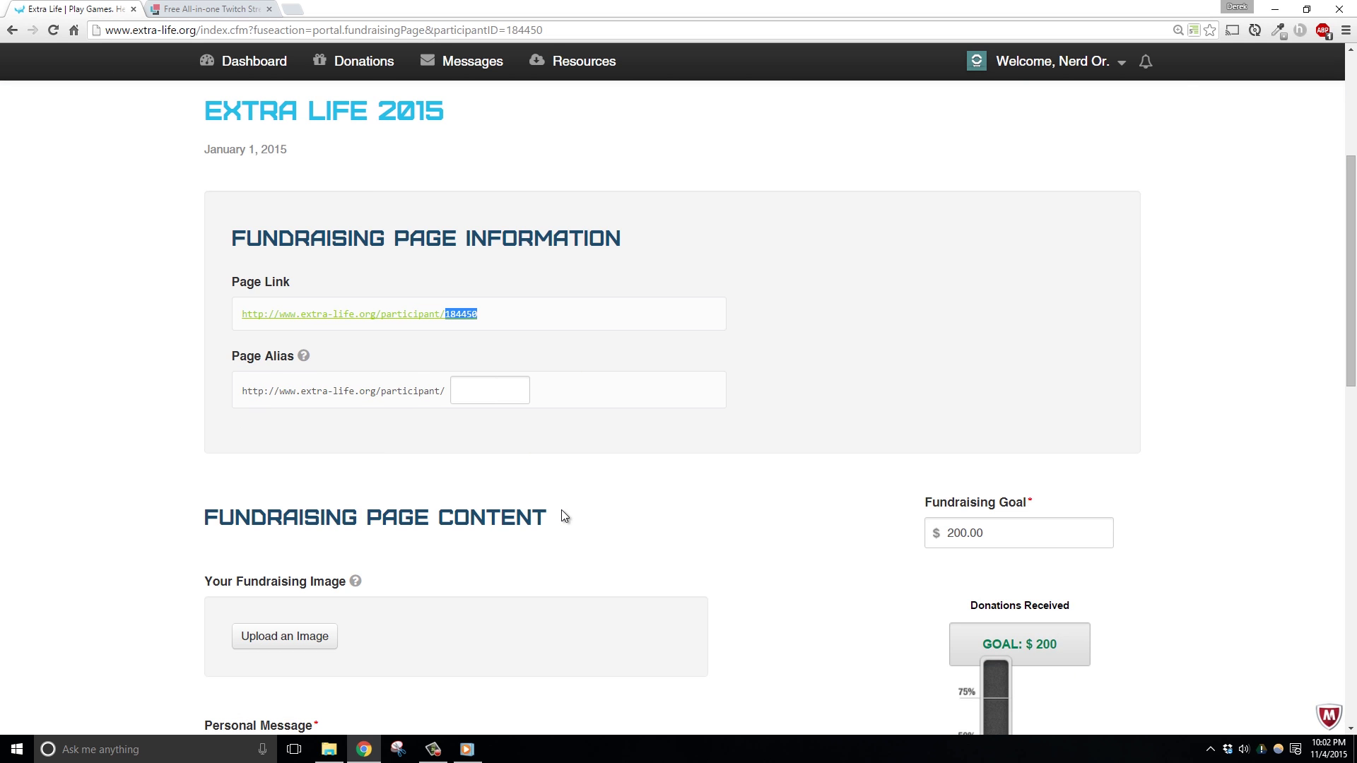
pyautogui.hotkey('ctrl', '+')
pyautogui.click(716, 436)
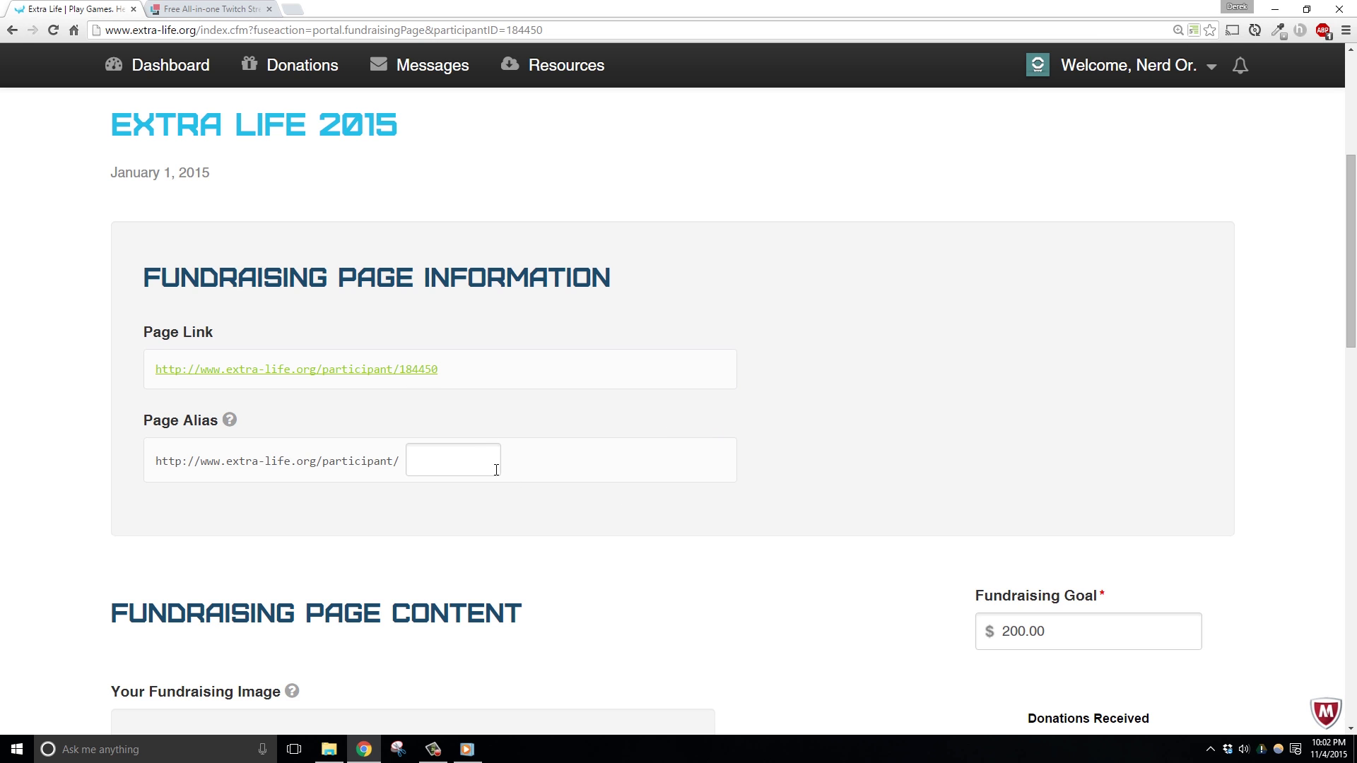
# Enter the streamer's handle as the Page Alias and note the participant ID in the address.
pyautogui.click(454, 458)
pyautogui.write('NerdOrDie')
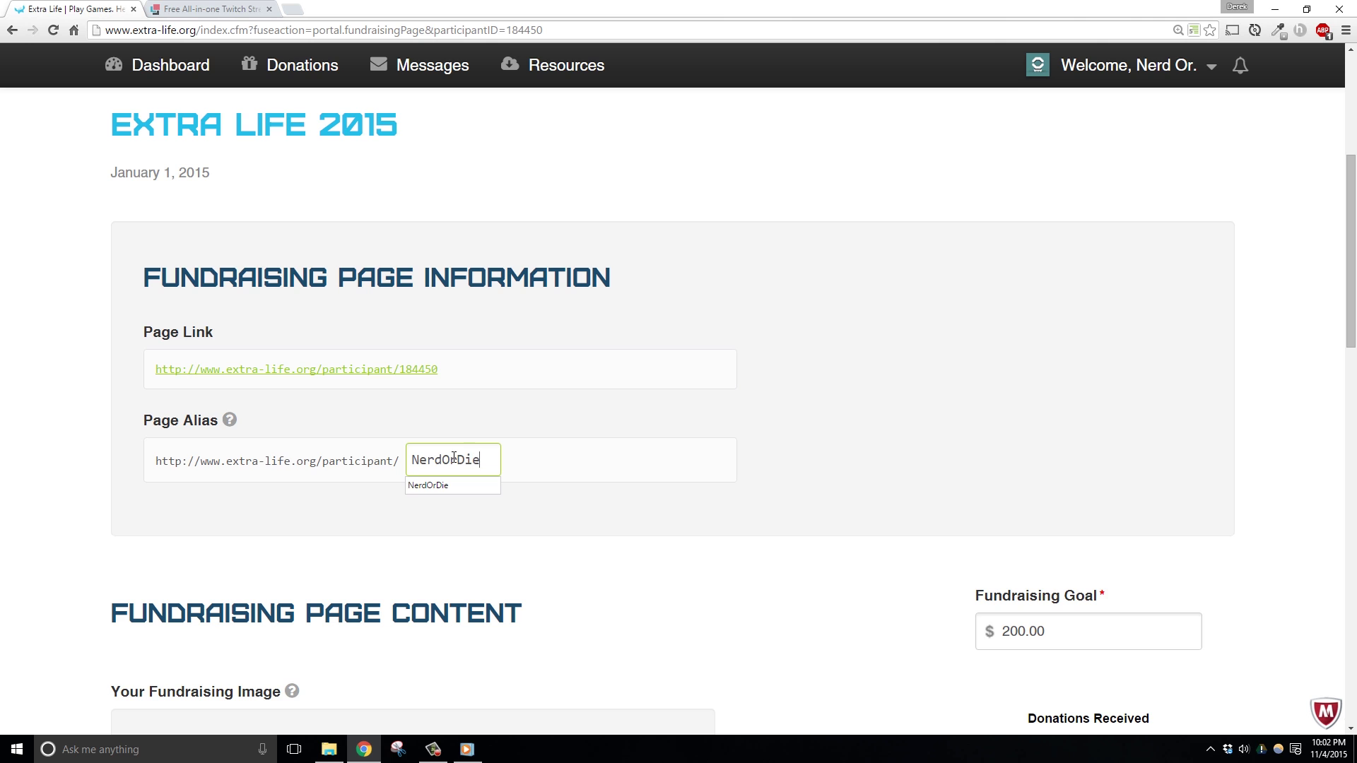
pyautogui.click(95, 492)
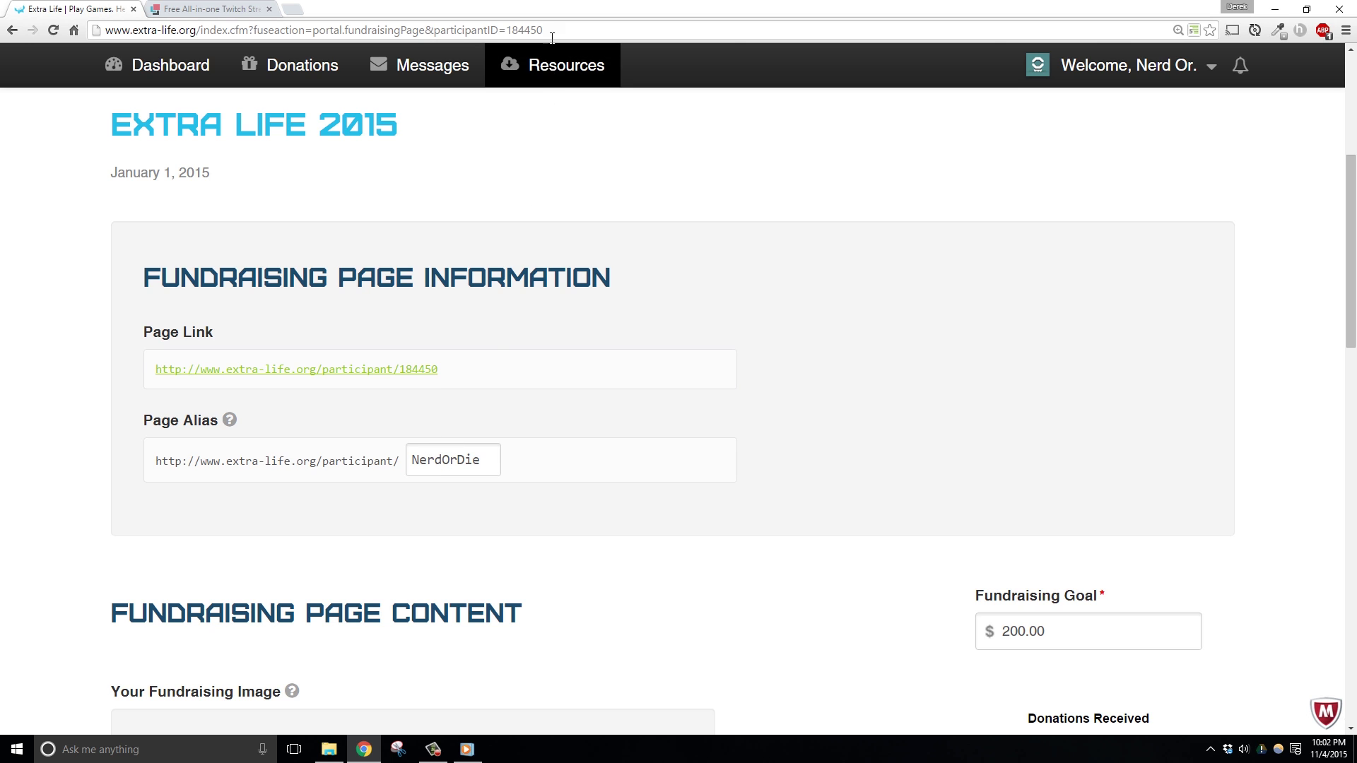
pyautogui.moveTo(555, 30); pyautogui.dragTo(511, 33)
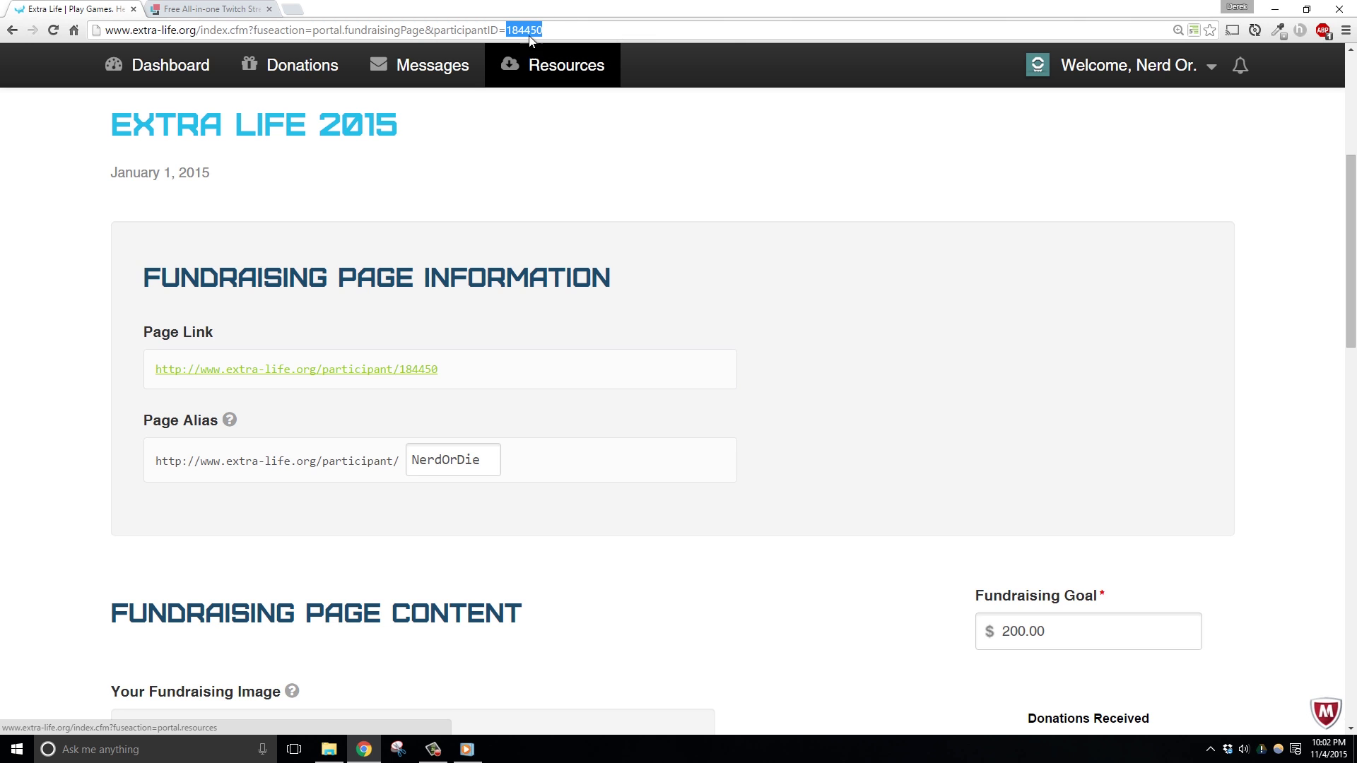
pyautogui.click(530, 29)
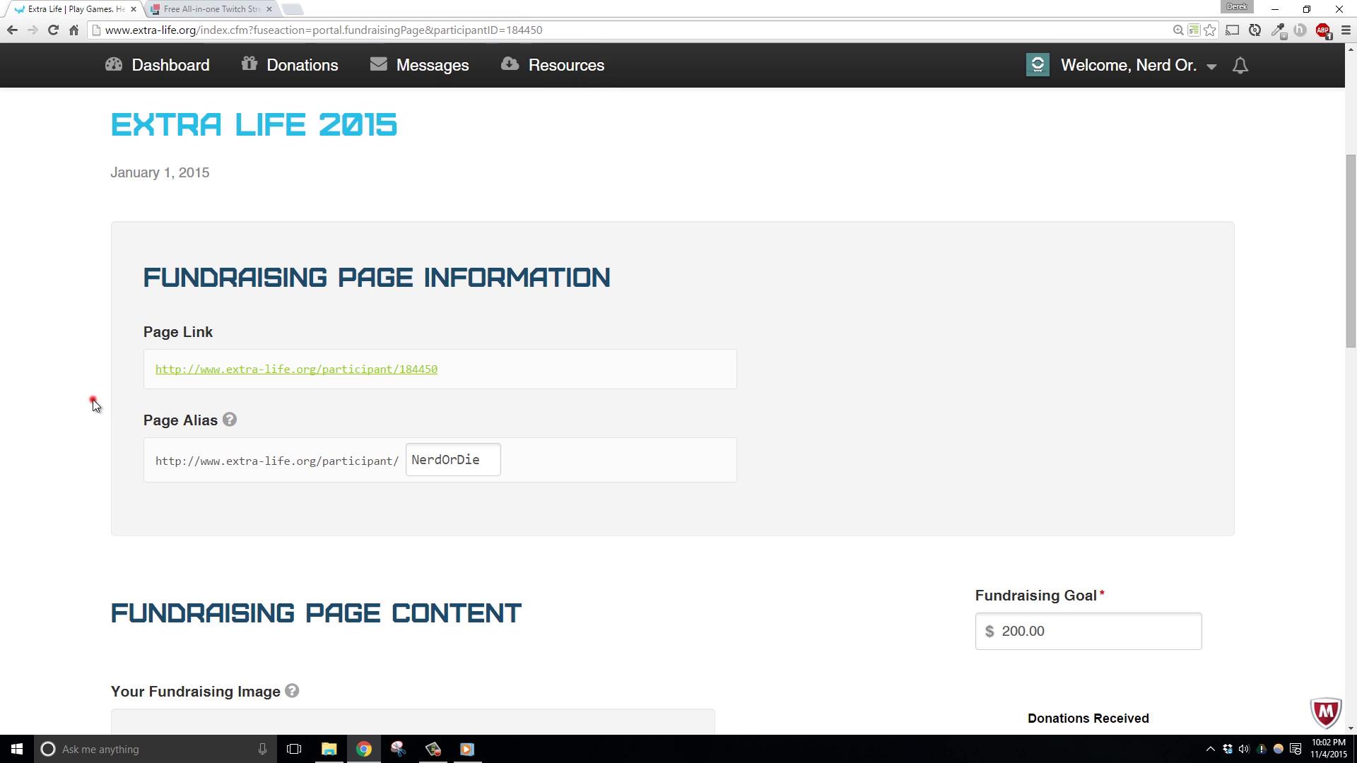
# Scroll to the bottom of the page editor and save the fundraising page changes.
pyautogui.scroll(-8, 92, 400)
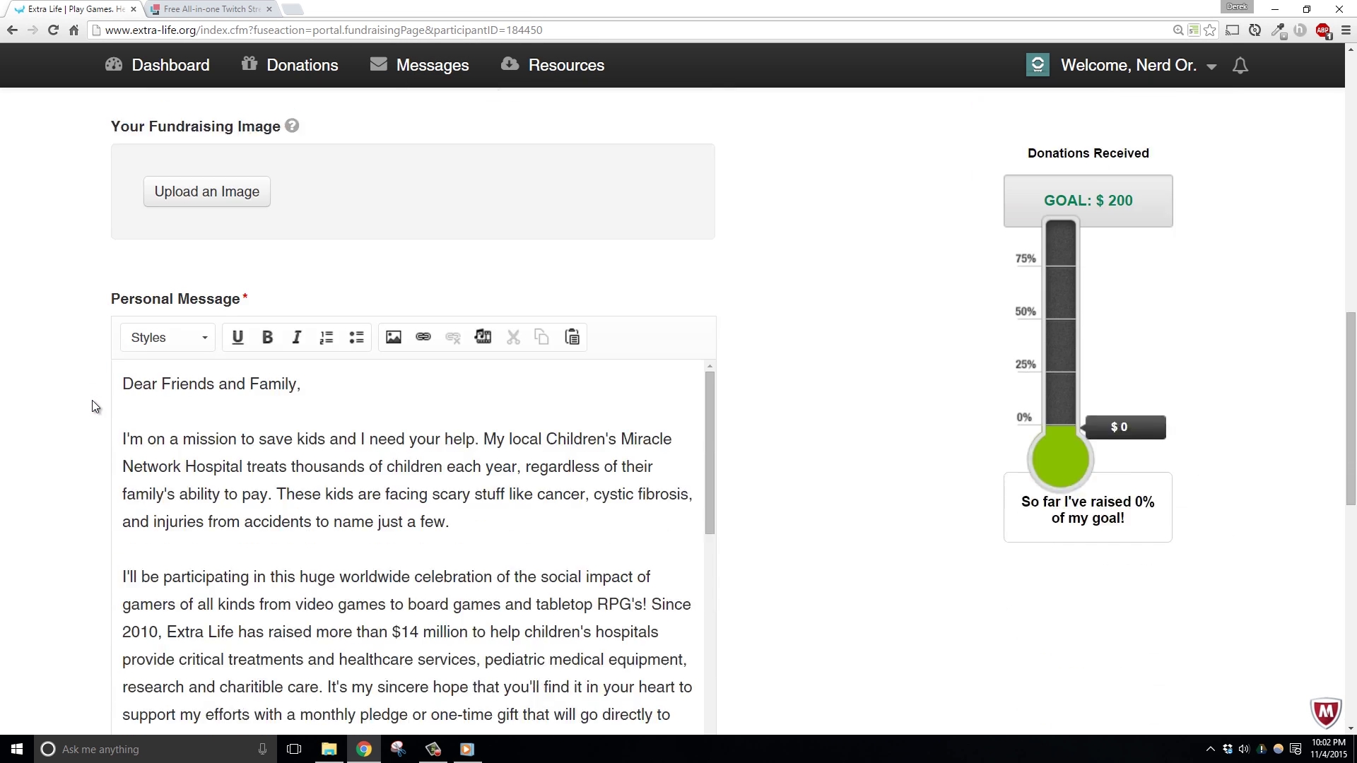
pyautogui.scroll(-7, 280, 394)
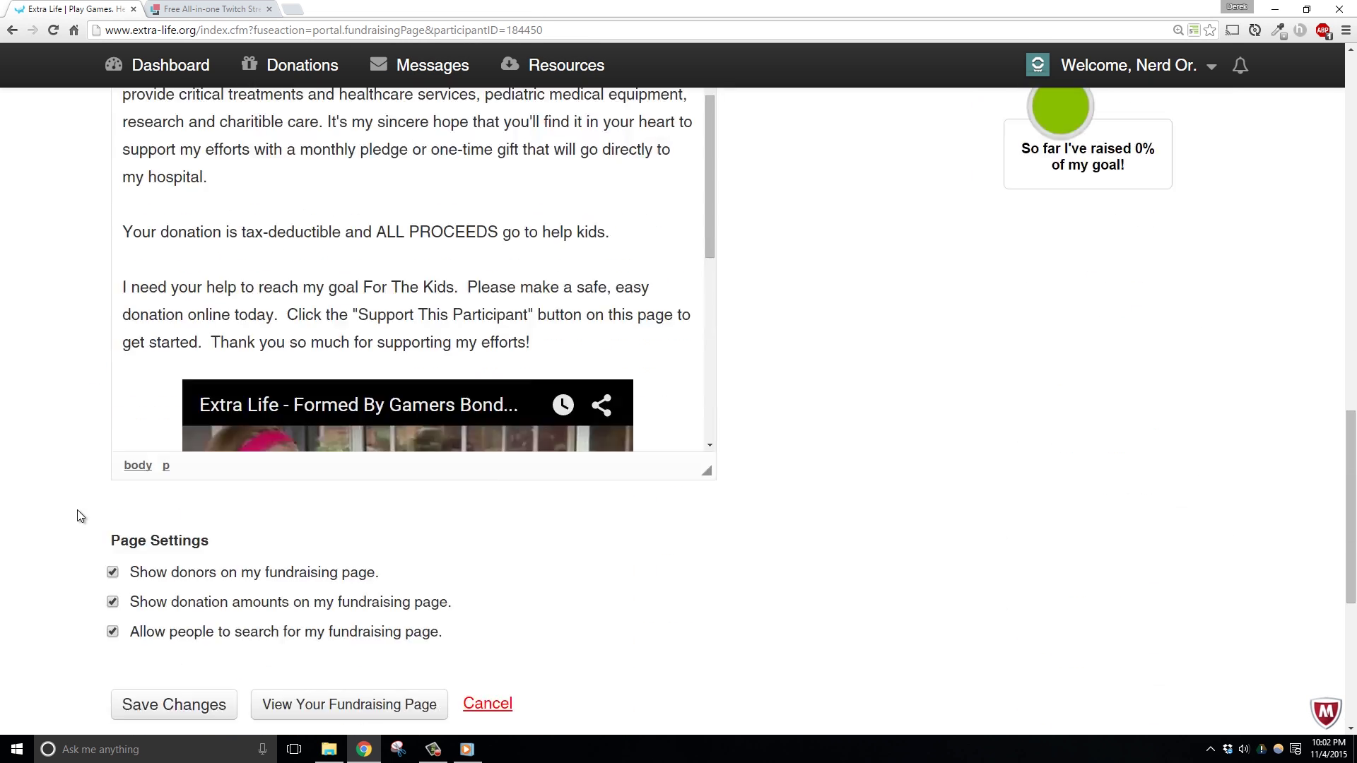
pyautogui.scroll(-2, 80, 512)
pyautogui.click(177, 563)
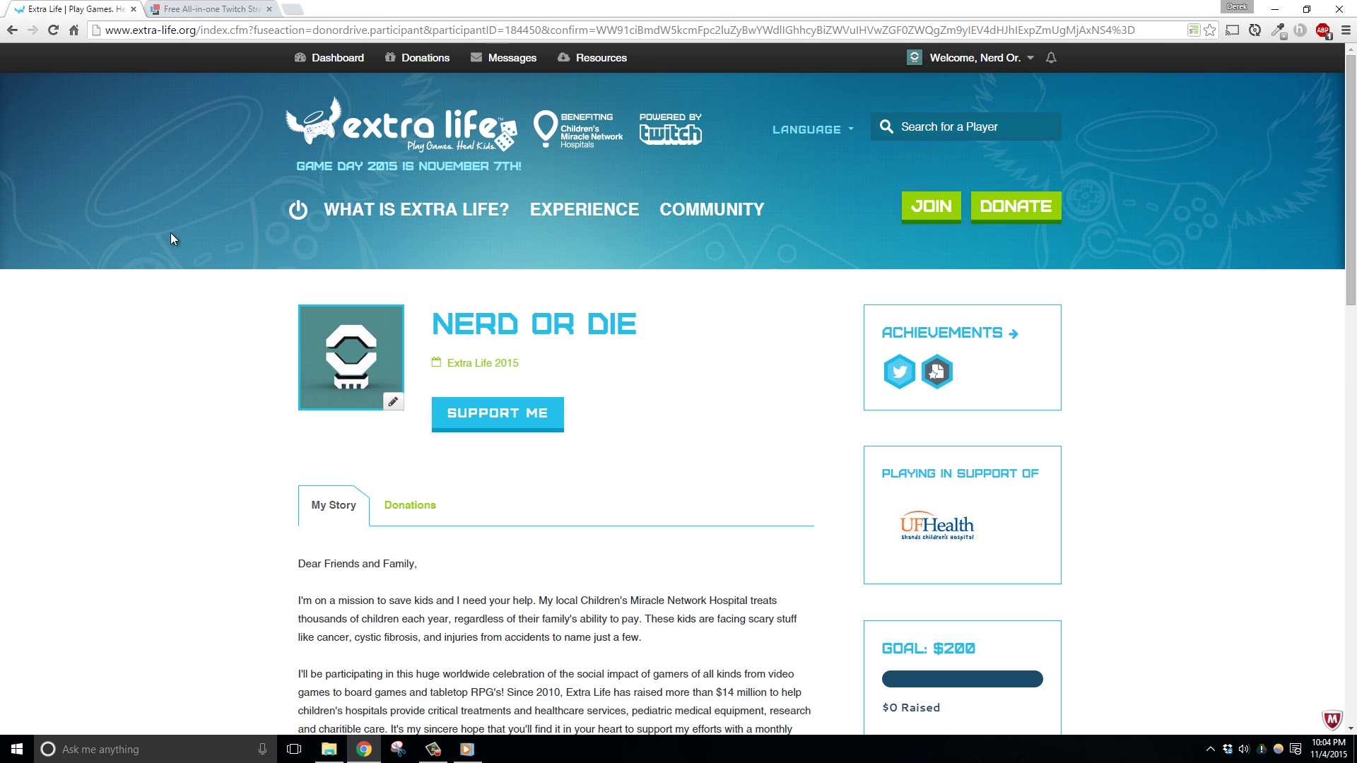
pyautogui.click(191, 9)
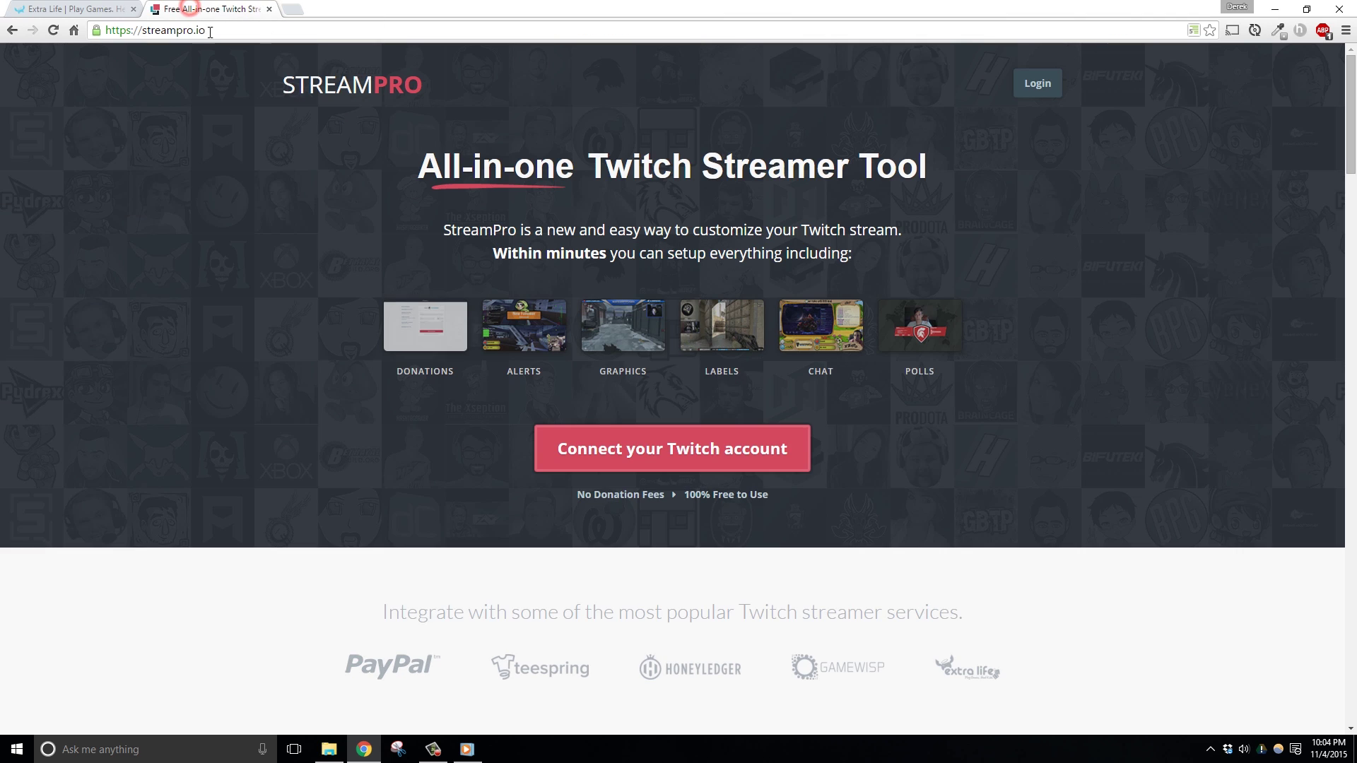
pyautogui.moveTo(210, 34); pyautogui.dragTo(143, 31)
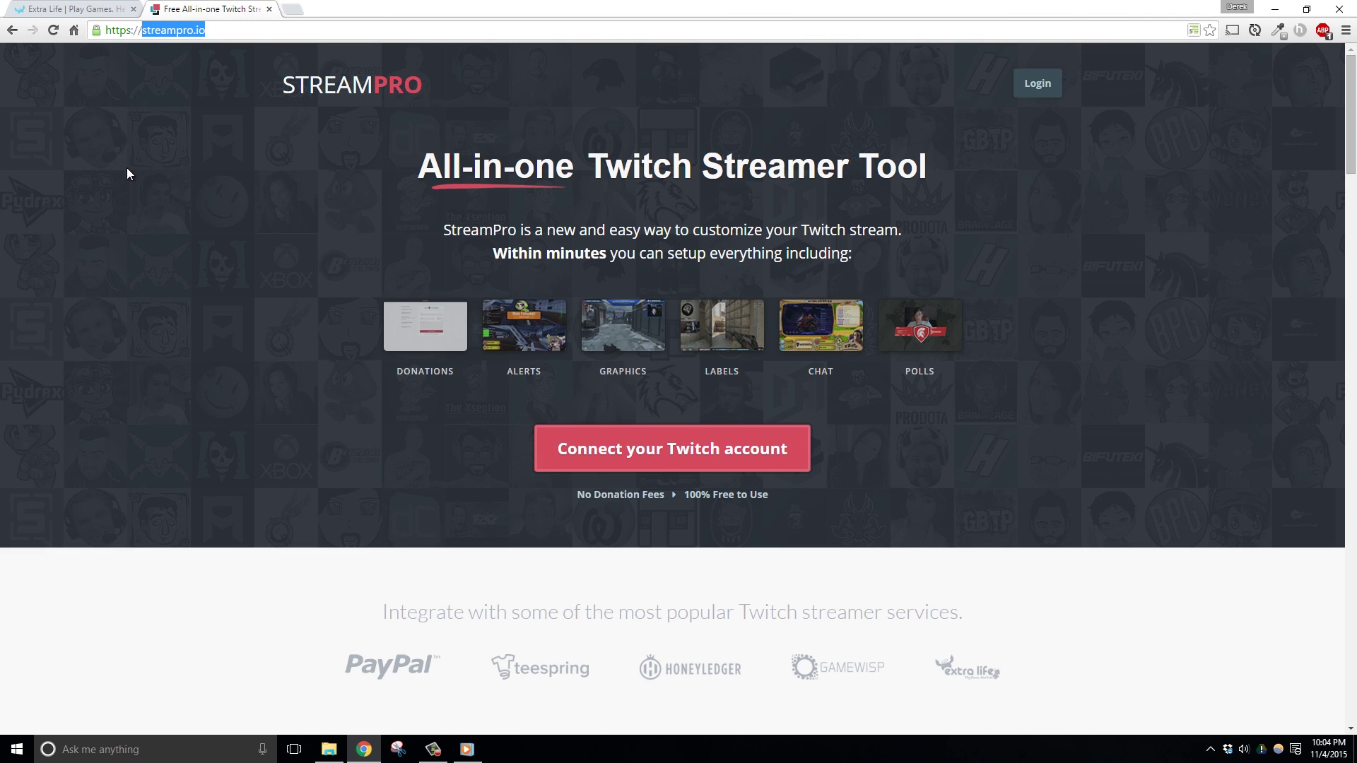
pyautogui.click(152, 572)
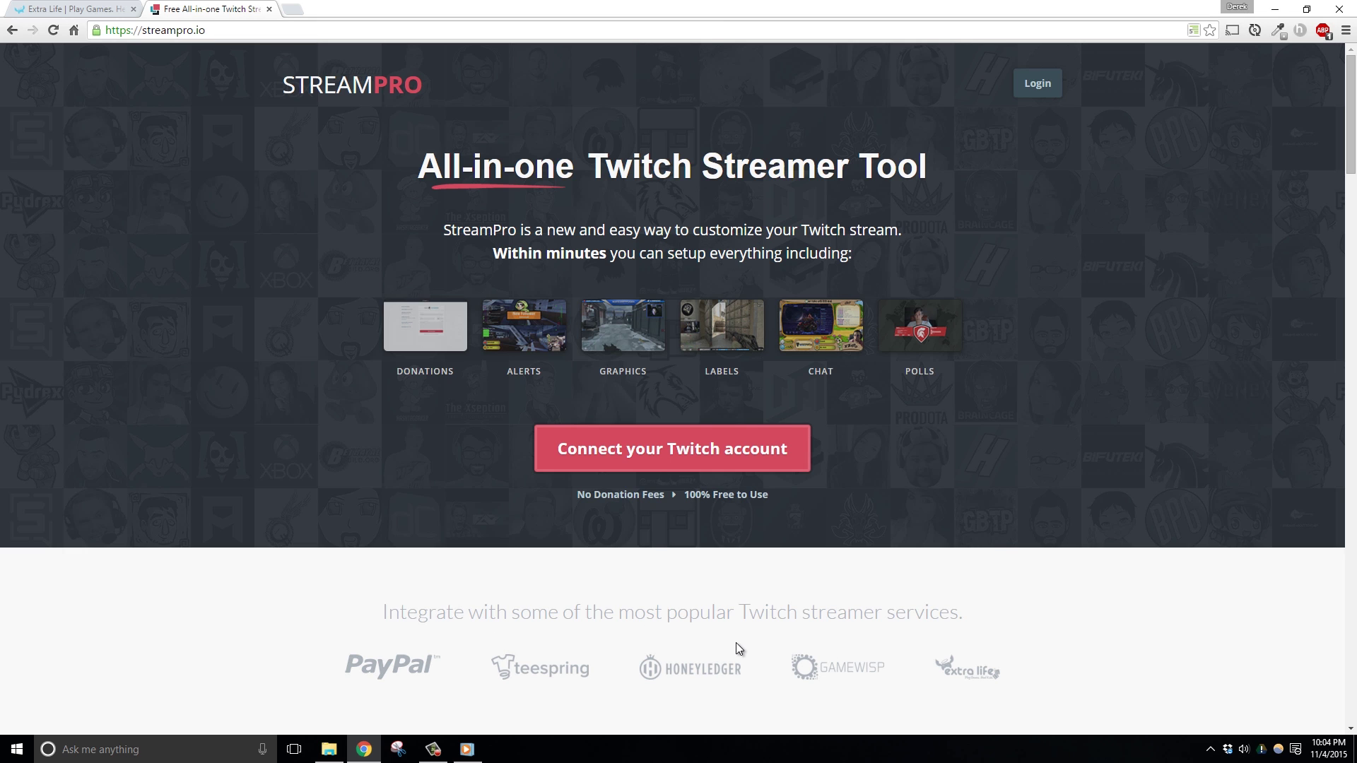
# Sign in with Twitch and save the Extra Life participant ID as the Integrations User ID.
pyautogui.click(730, 442)
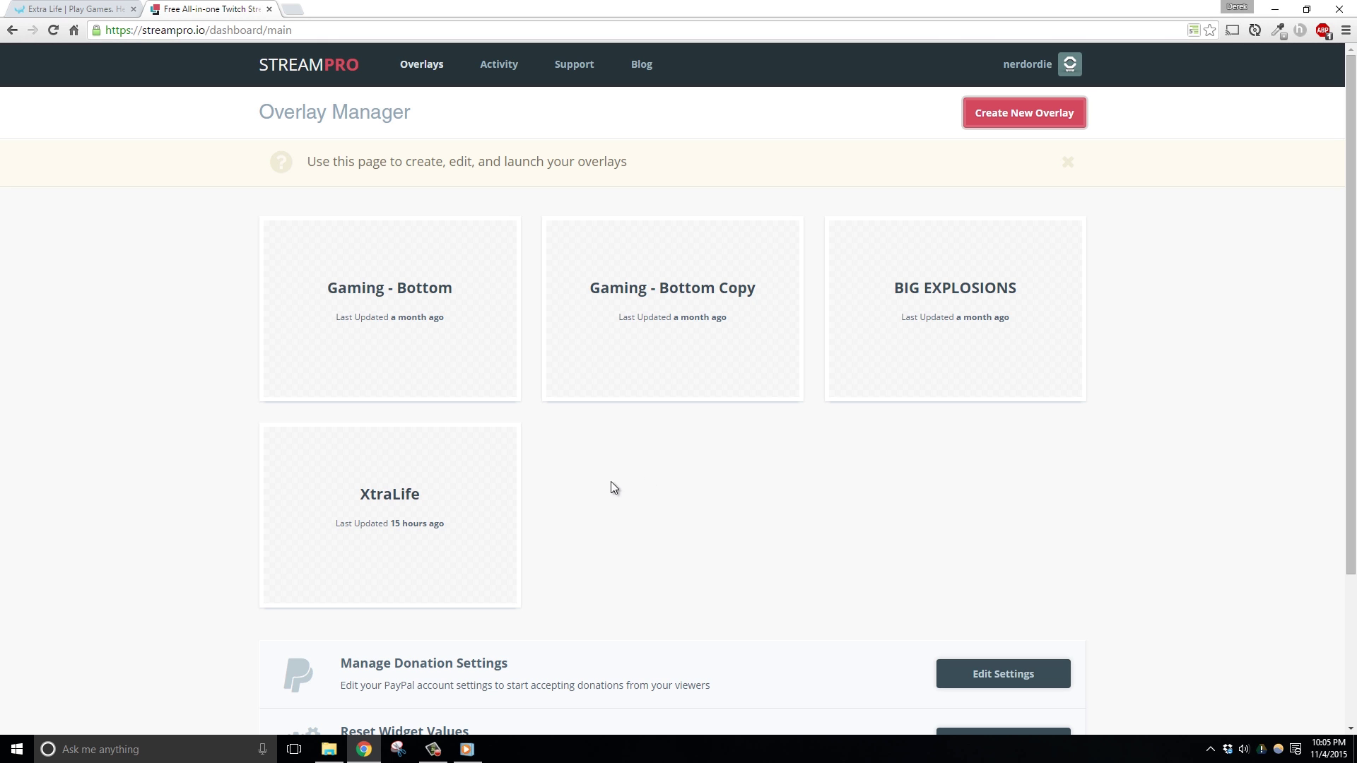
pyautogui.click(1029, 64)
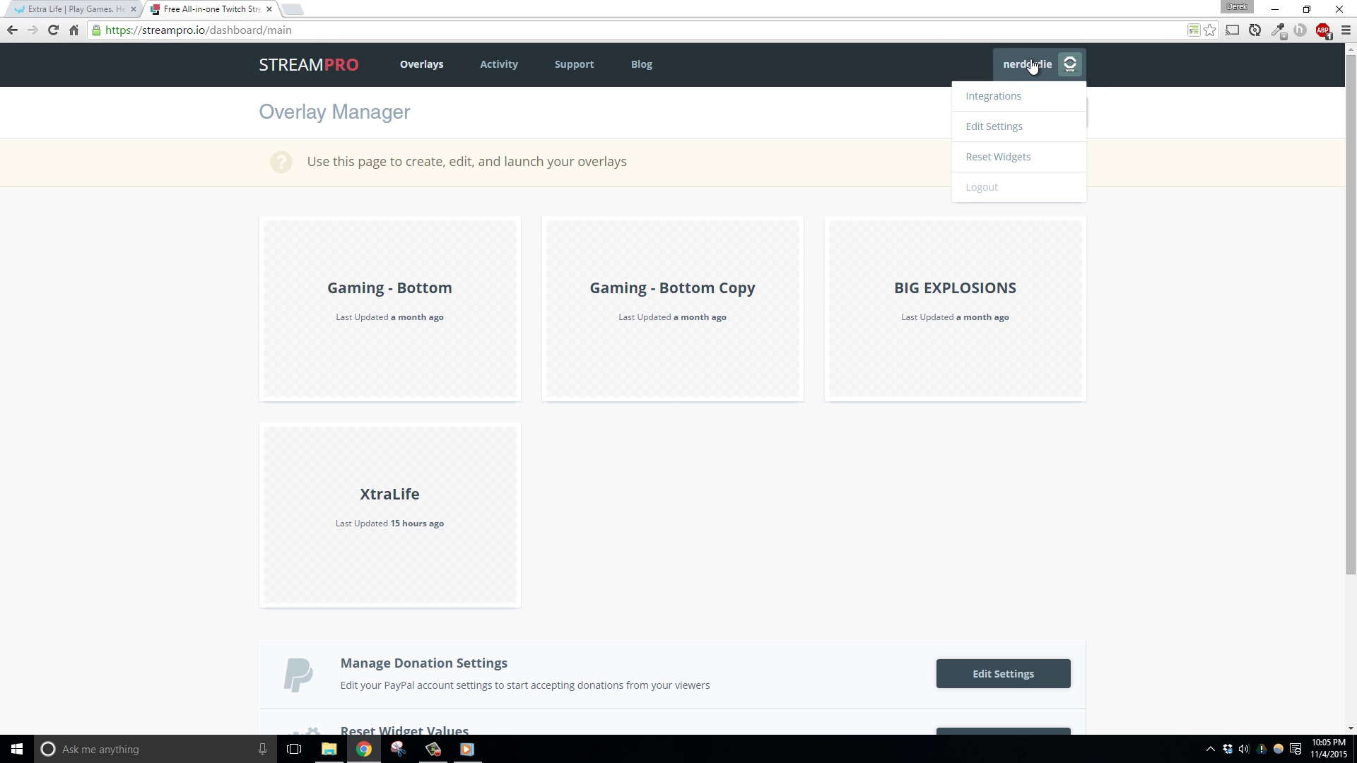
pyautogui.click(1001, 95)
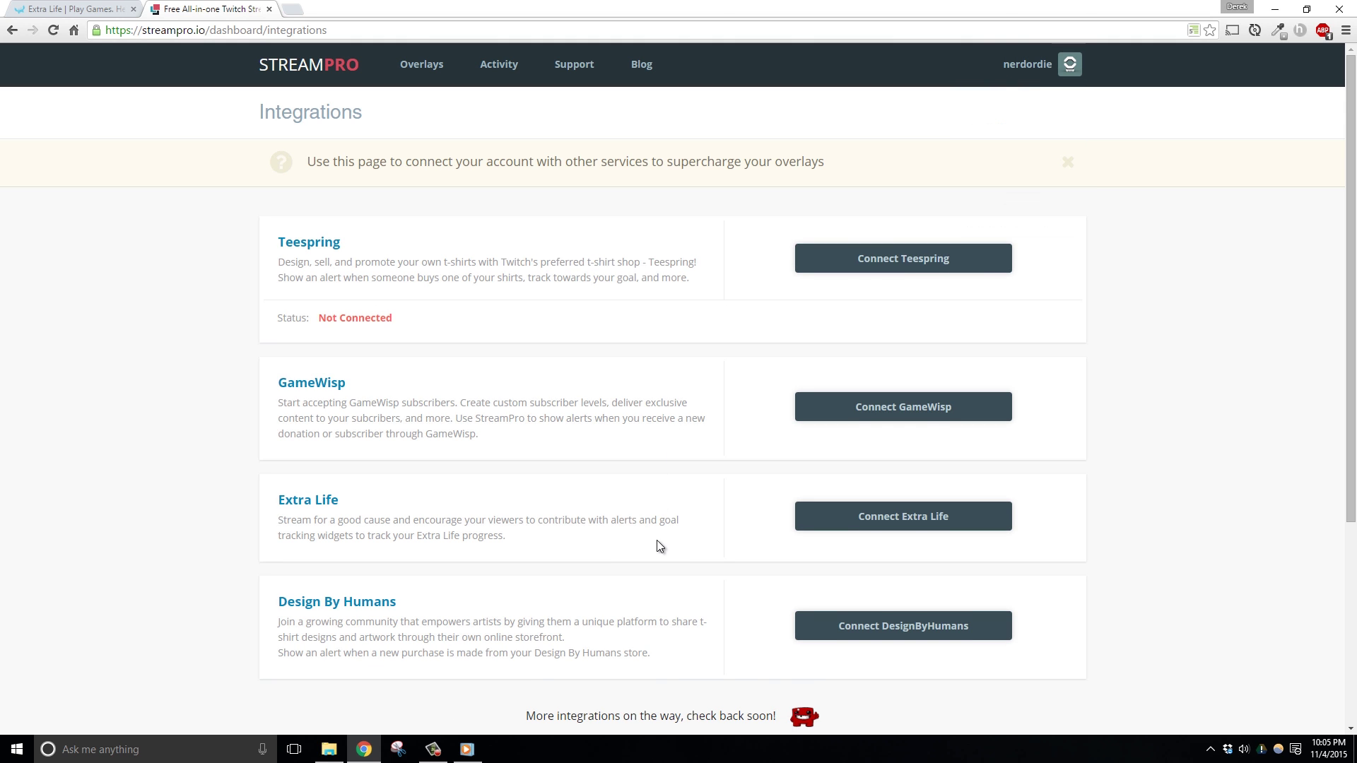
pyautogui.scroll(-1, 661, 540)
pyautogui.click(826, 447)
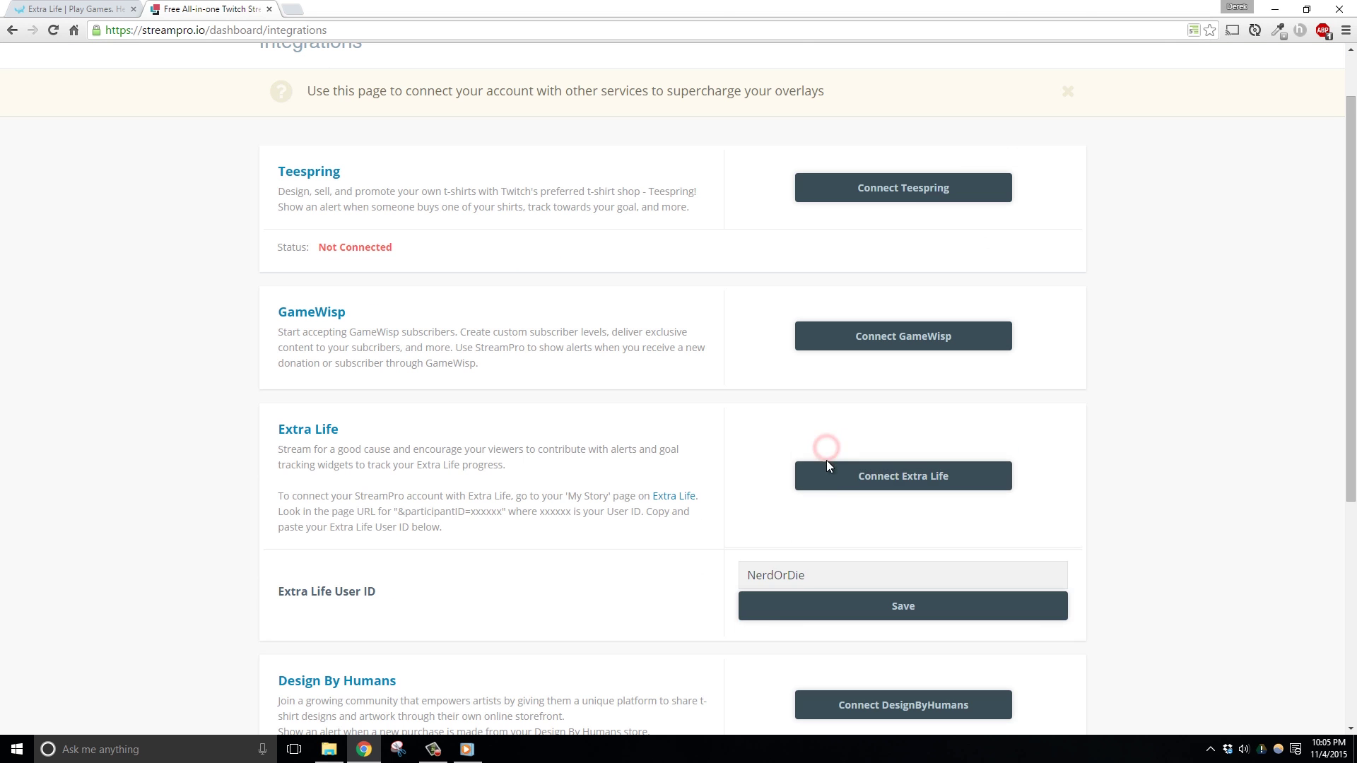
pyautogui.click(816, 573)
pyautogui.doubleClick(816, 574)
pyautogui.press('BackSpace')
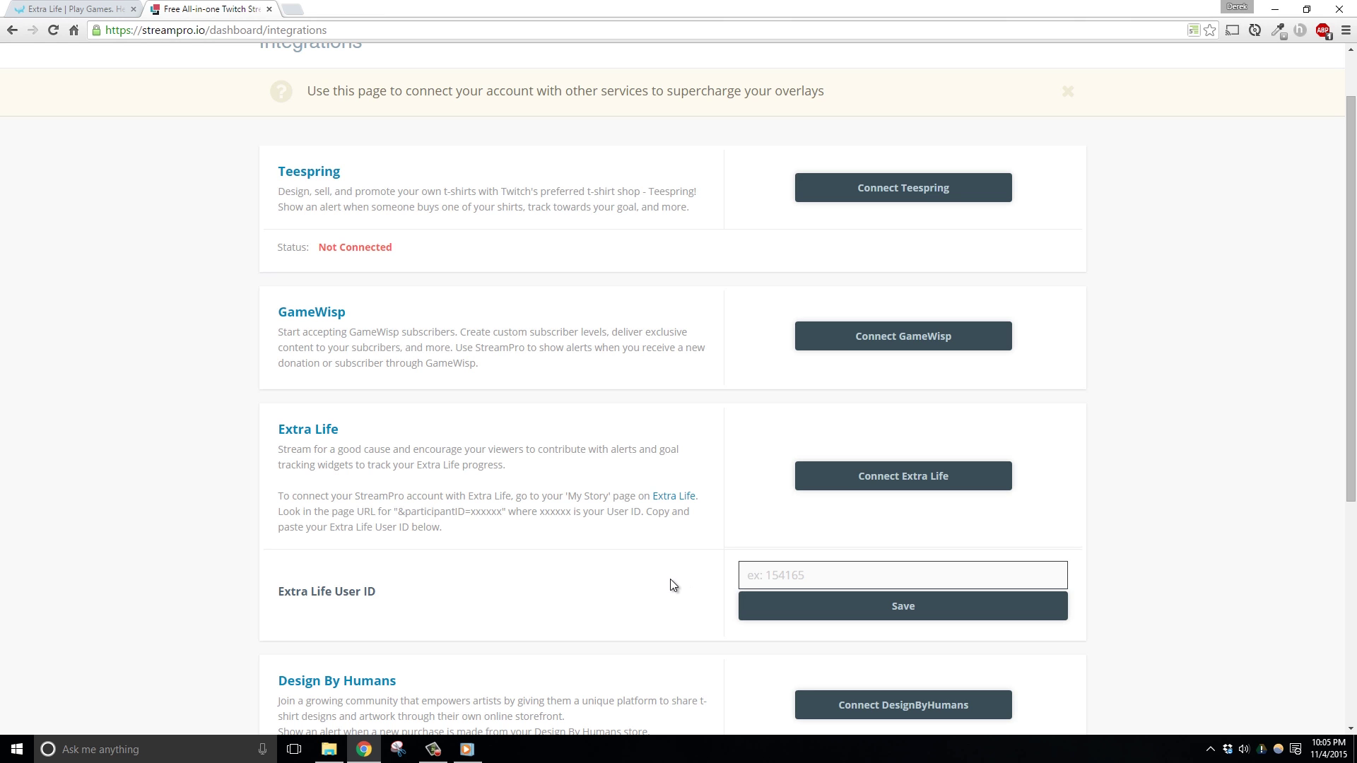
pyautogui.write('184450')
pyautogui.click(889, 609)
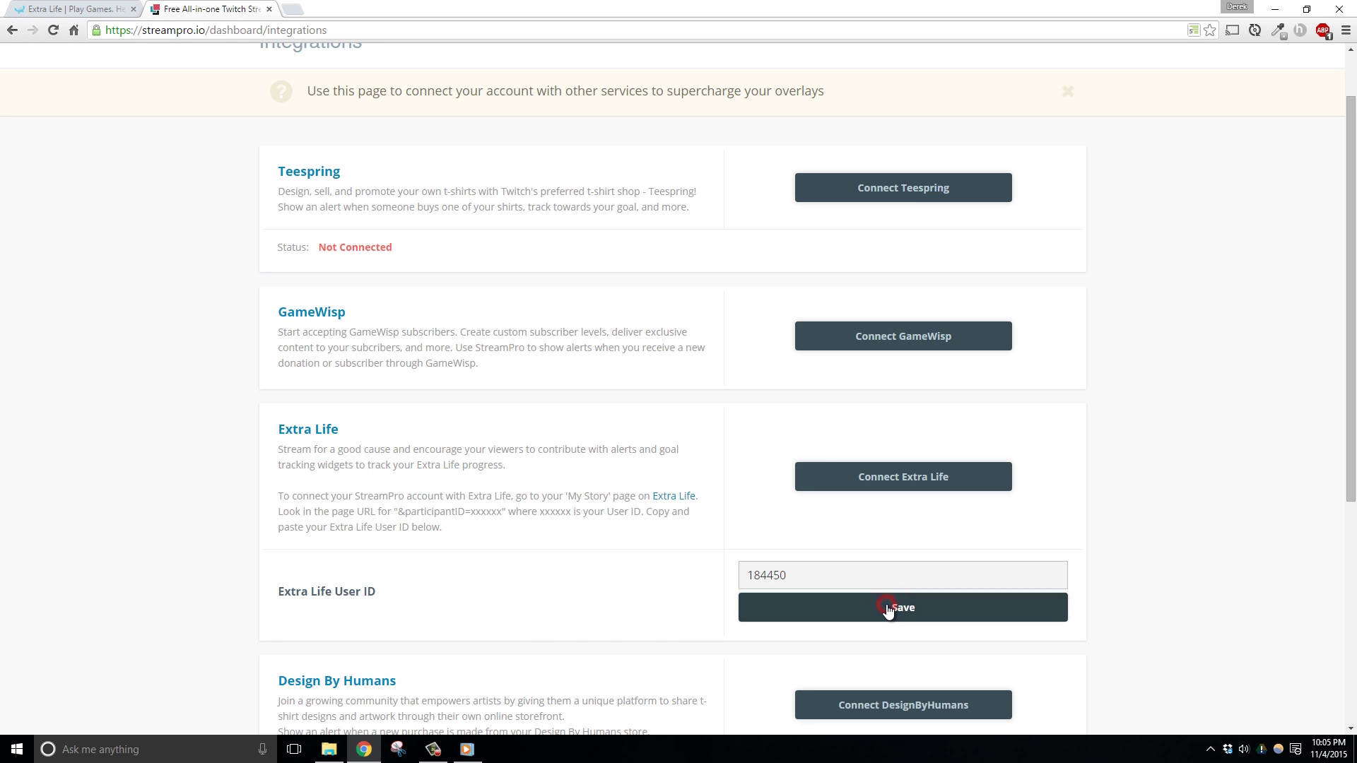
# Check the participant ID on the public Extra Life page, then return to StreamPro Integrations.
pyautogui.scroll(1, 682, 509)
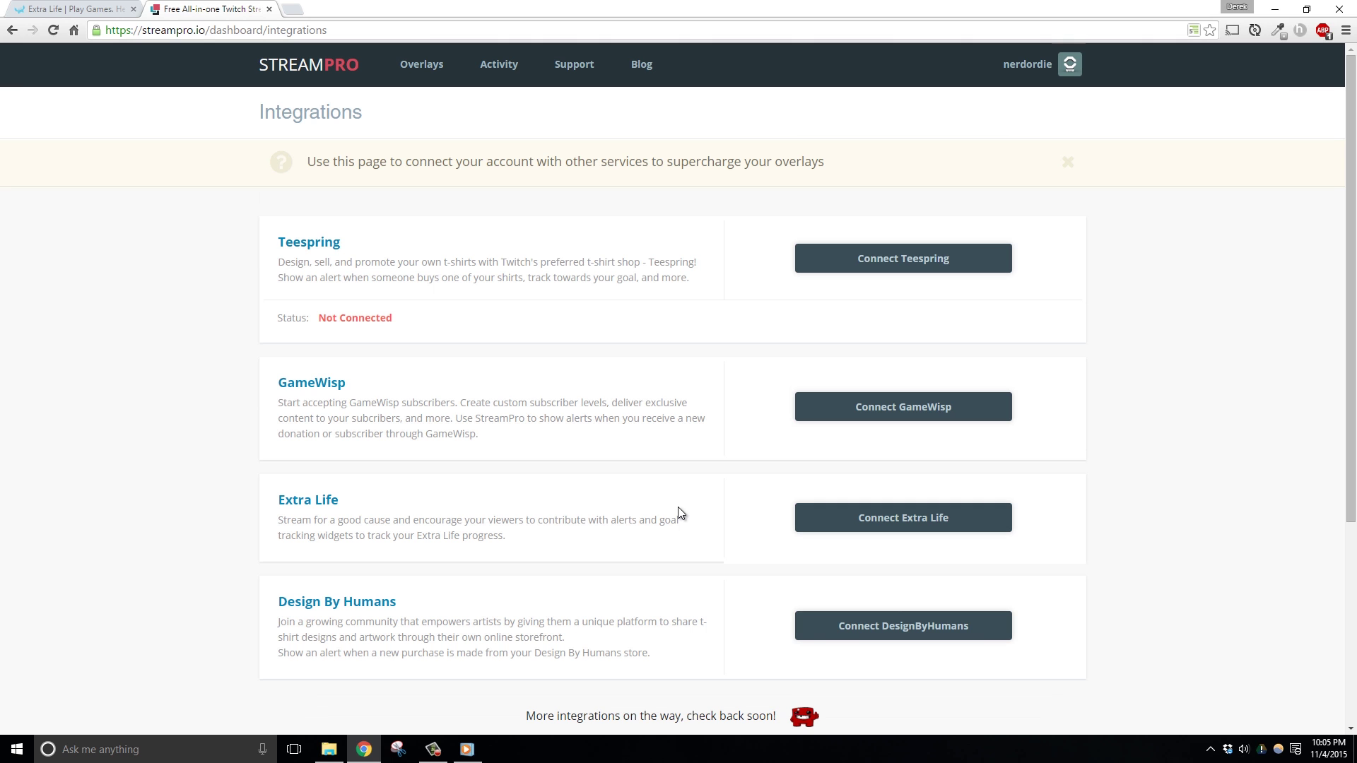
pyautogui.click(82, 9)
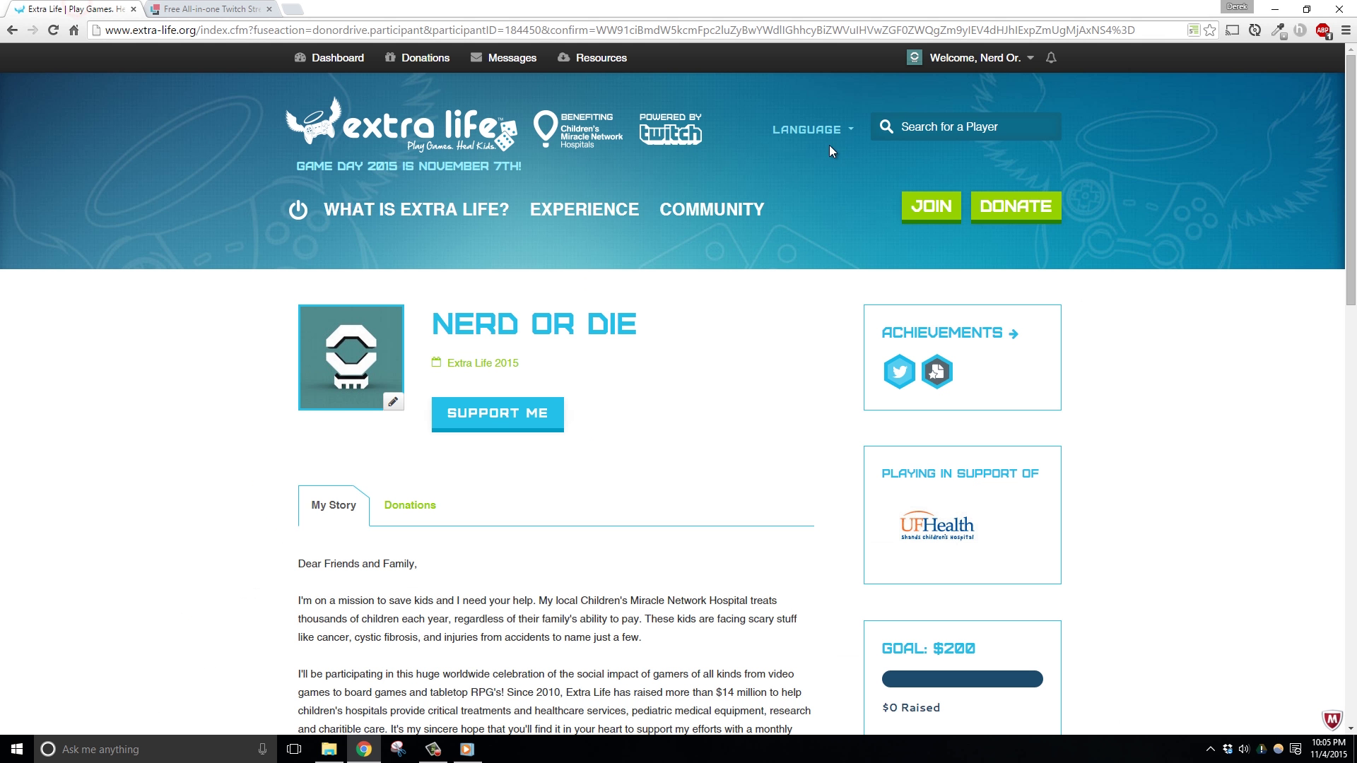
pyautogui.moveTo(973, 70)
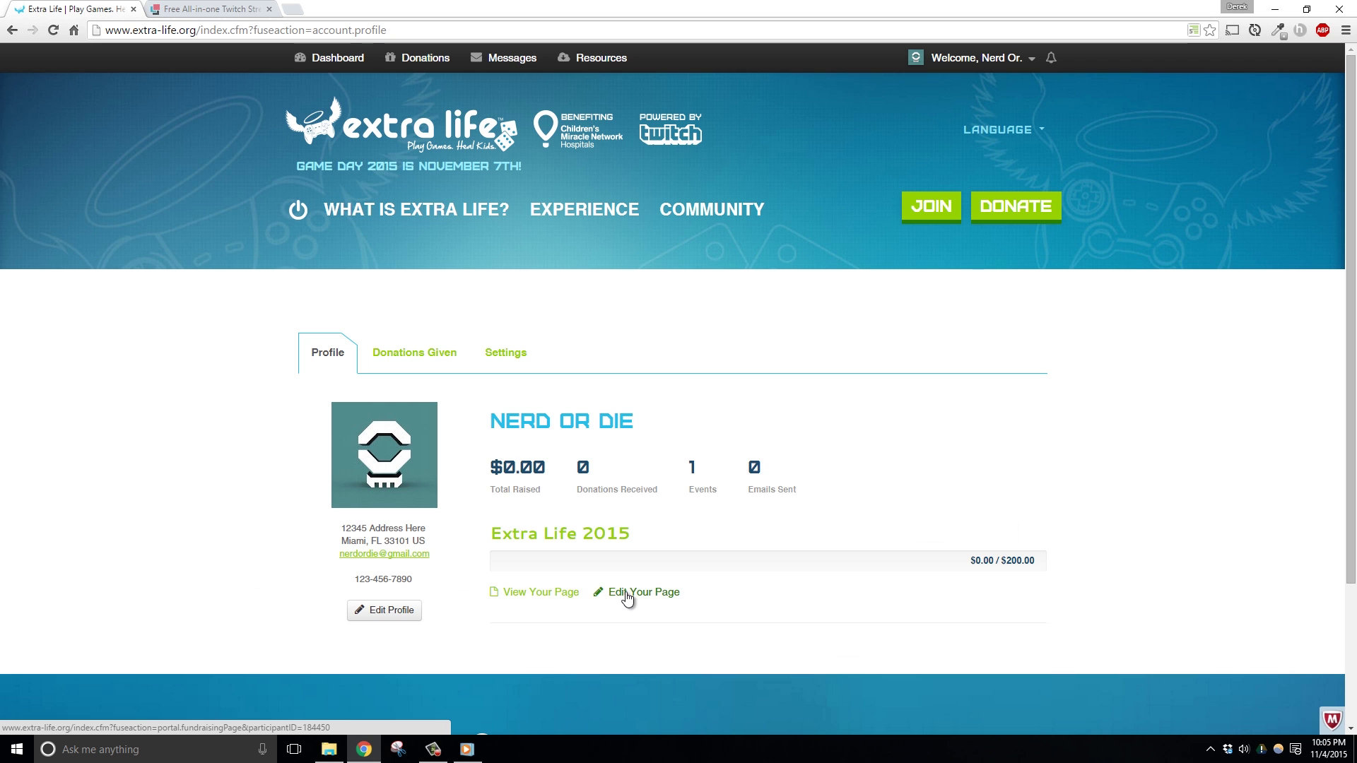
pyautogui.click(541, 593)
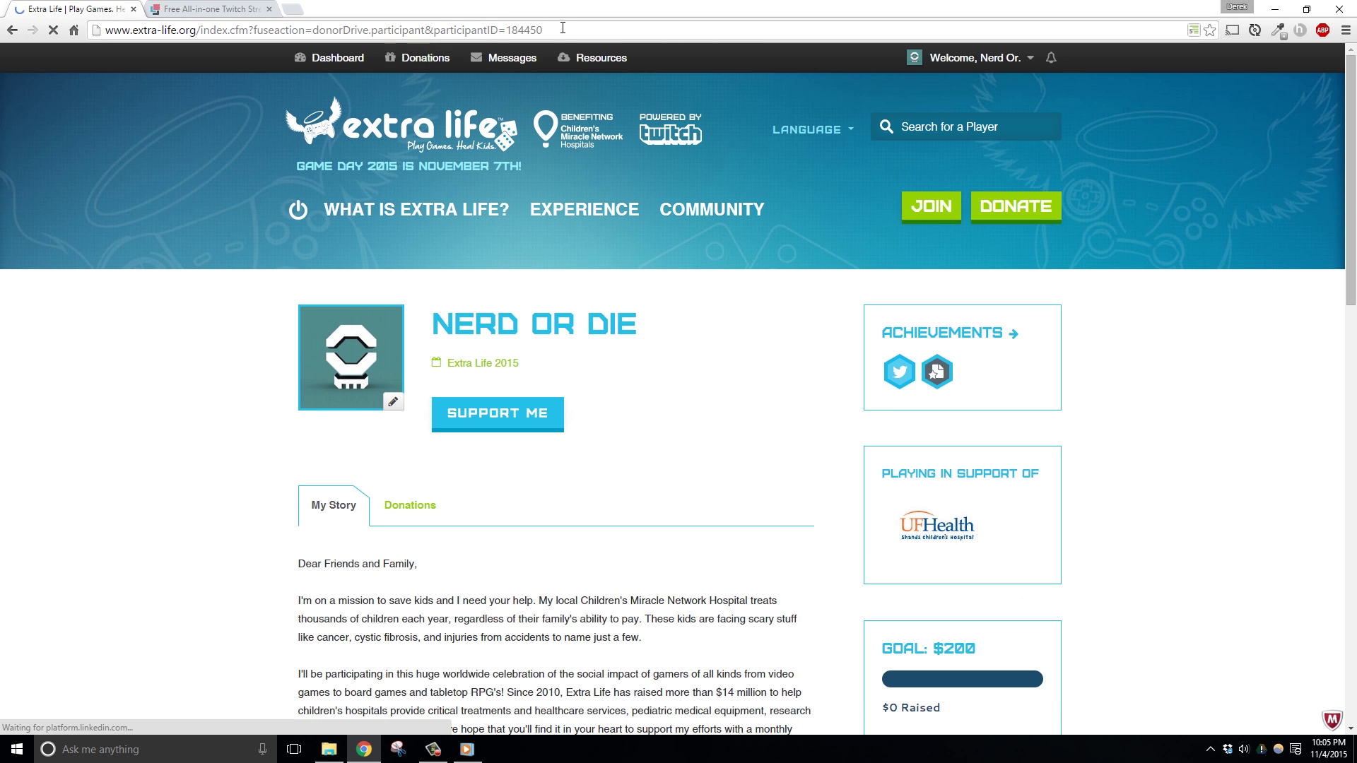
pyautogui.moveTo(558, 29); pyautogui.dragTo(516, 30)
pyautogui.click(199, 10)
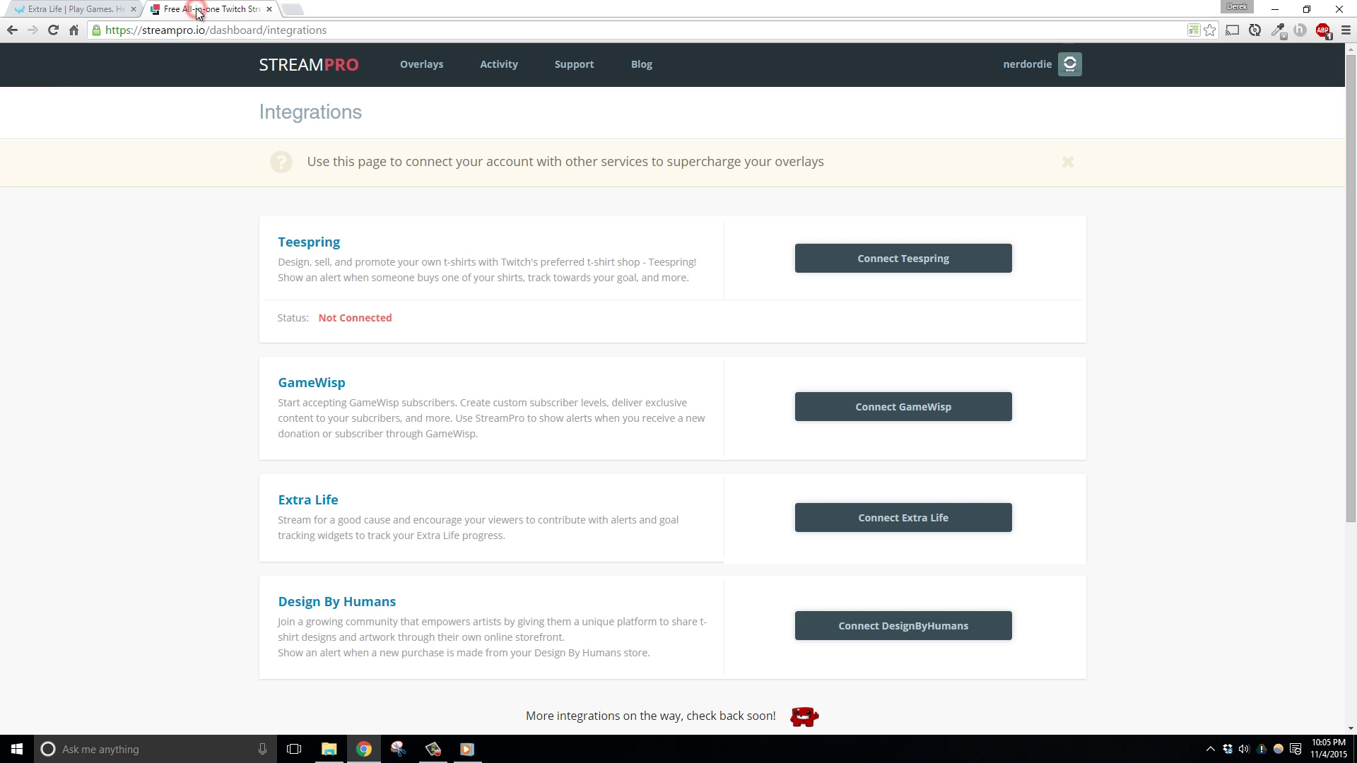
# Create a new 1920 x 1080 overlay named Extra Life.
pyautogui.click(428, 66)
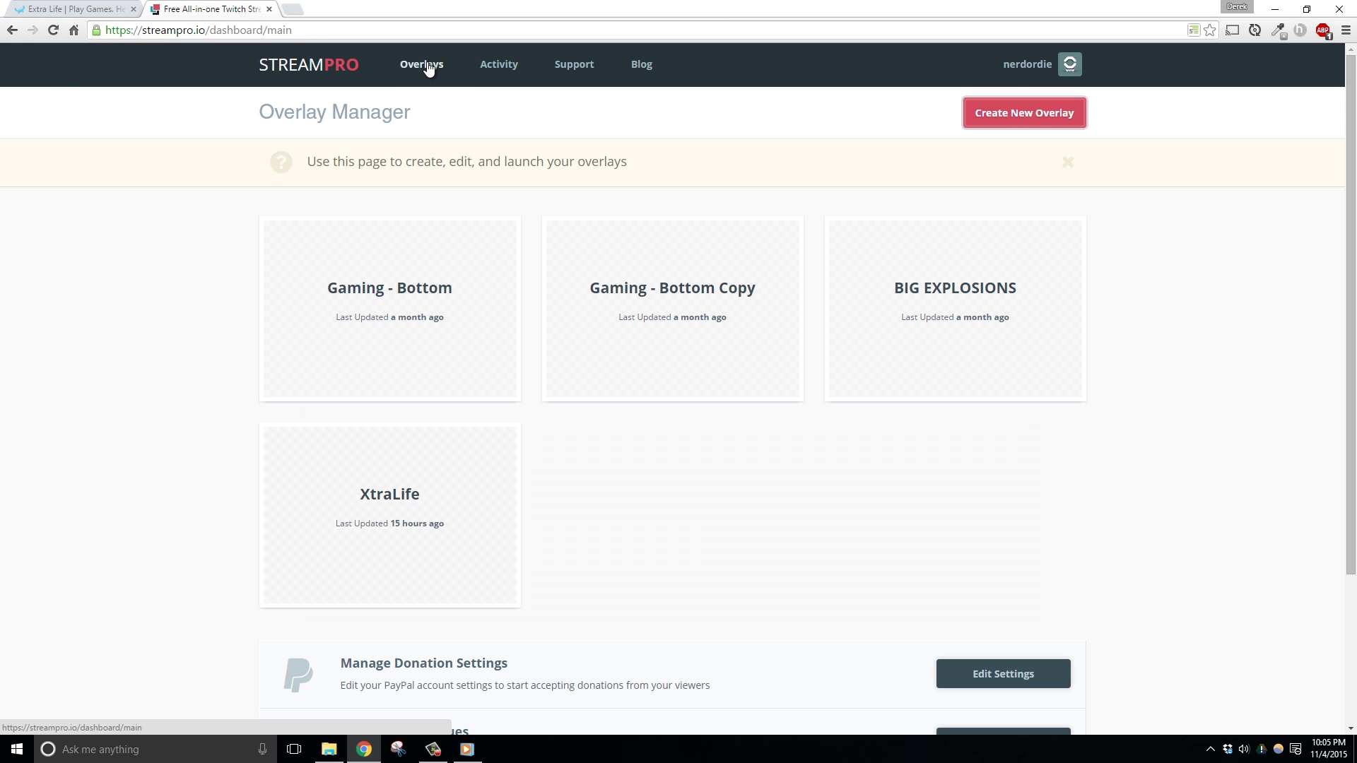
pyautogui.click(1004, 121)
pyautogui.write('Extra Life')
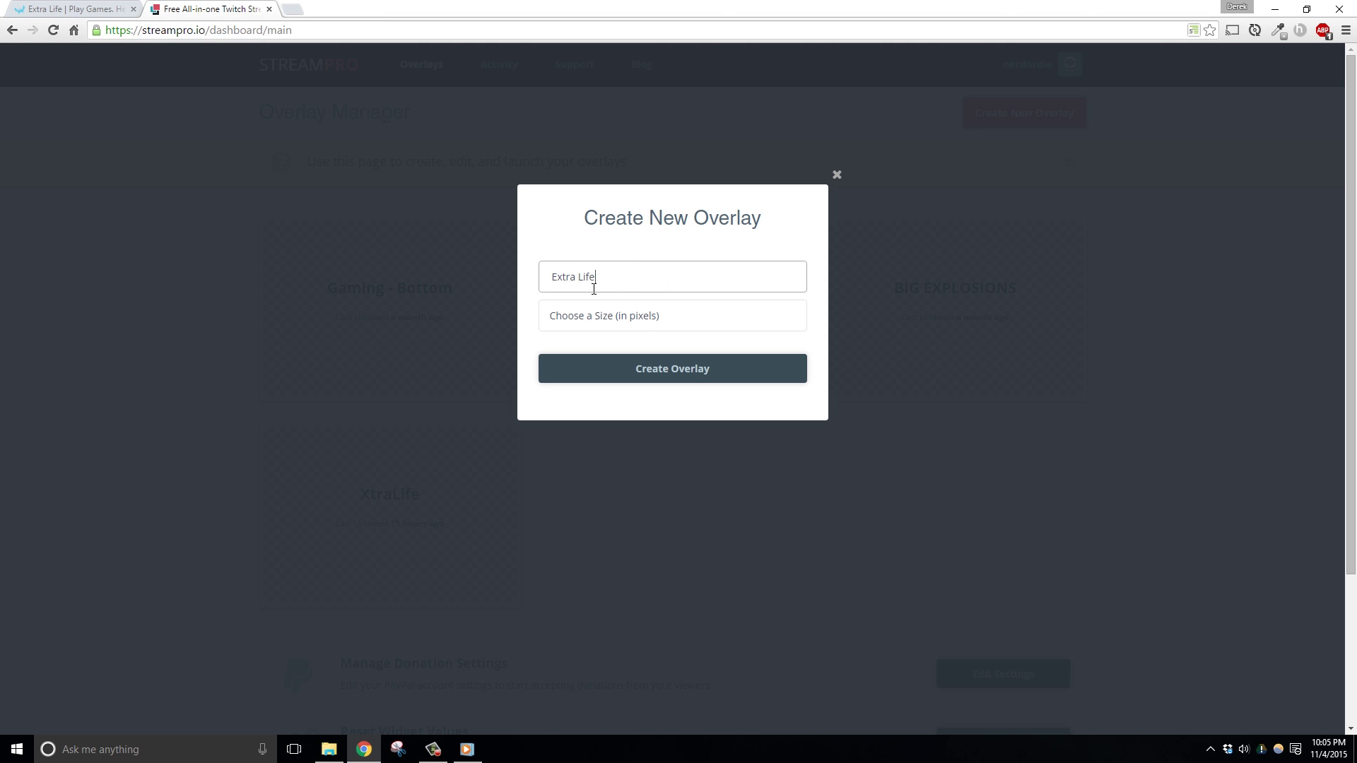
pyautogui.click(650, 323)
pyautogui.click(594, 382)
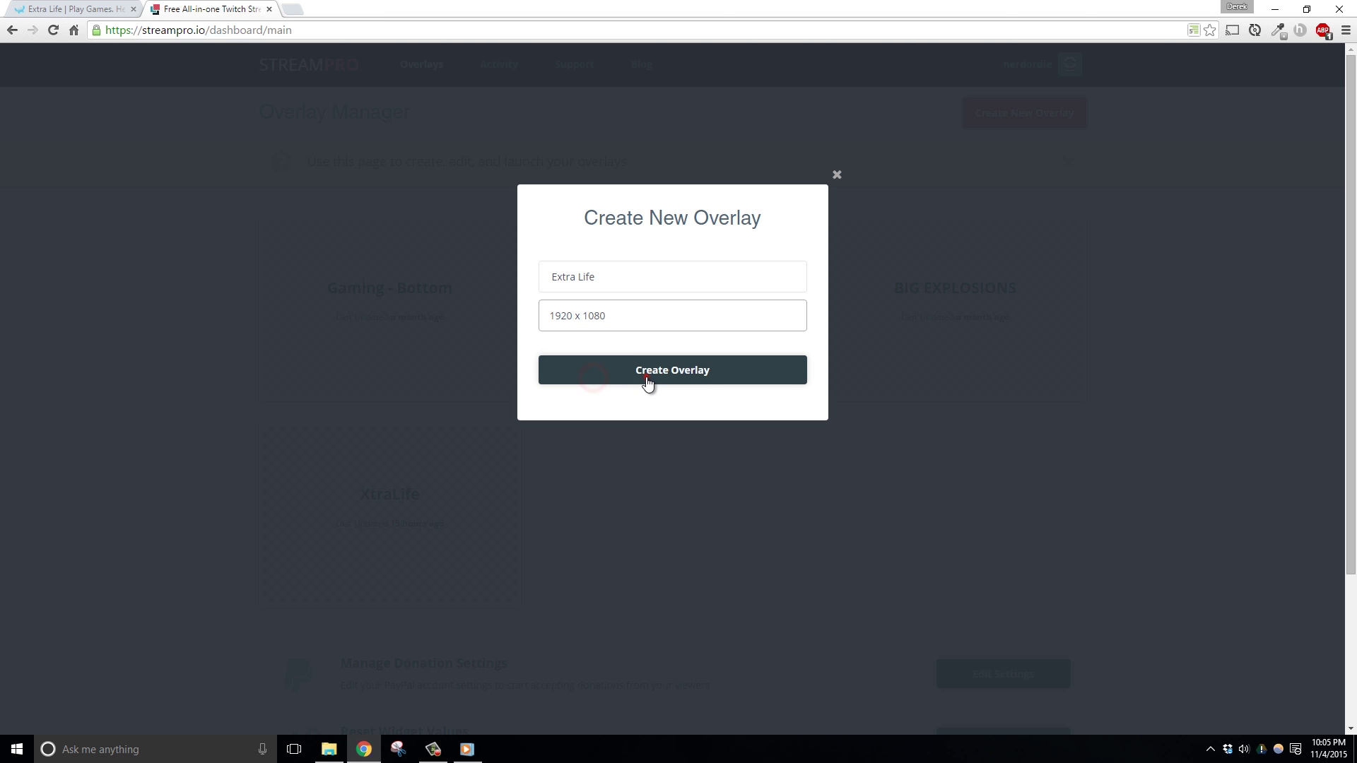
pyautogui.click(640, 380)
# Apply the Extra Life Event theme to the overlay.
pyautogui.click(146, 62)
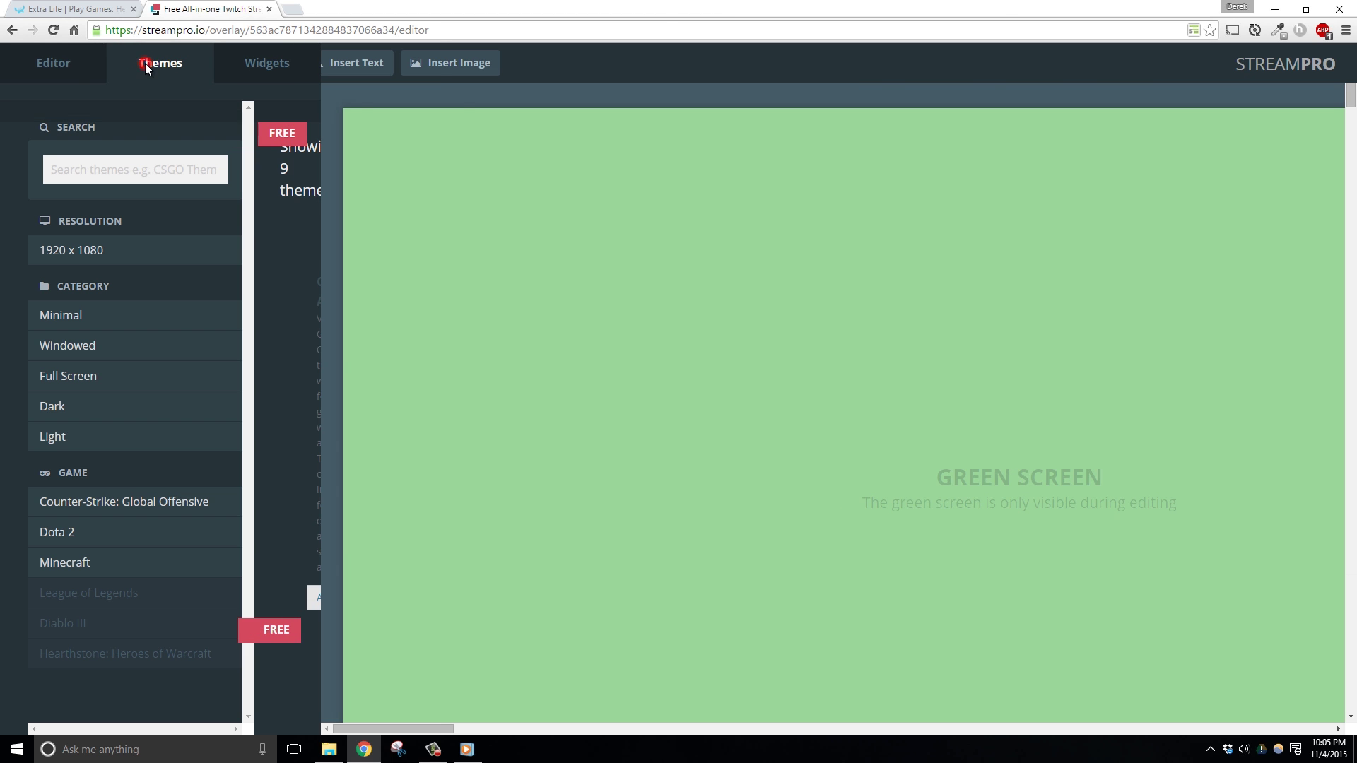
pyautogui.scroll(-2, 740, 407)
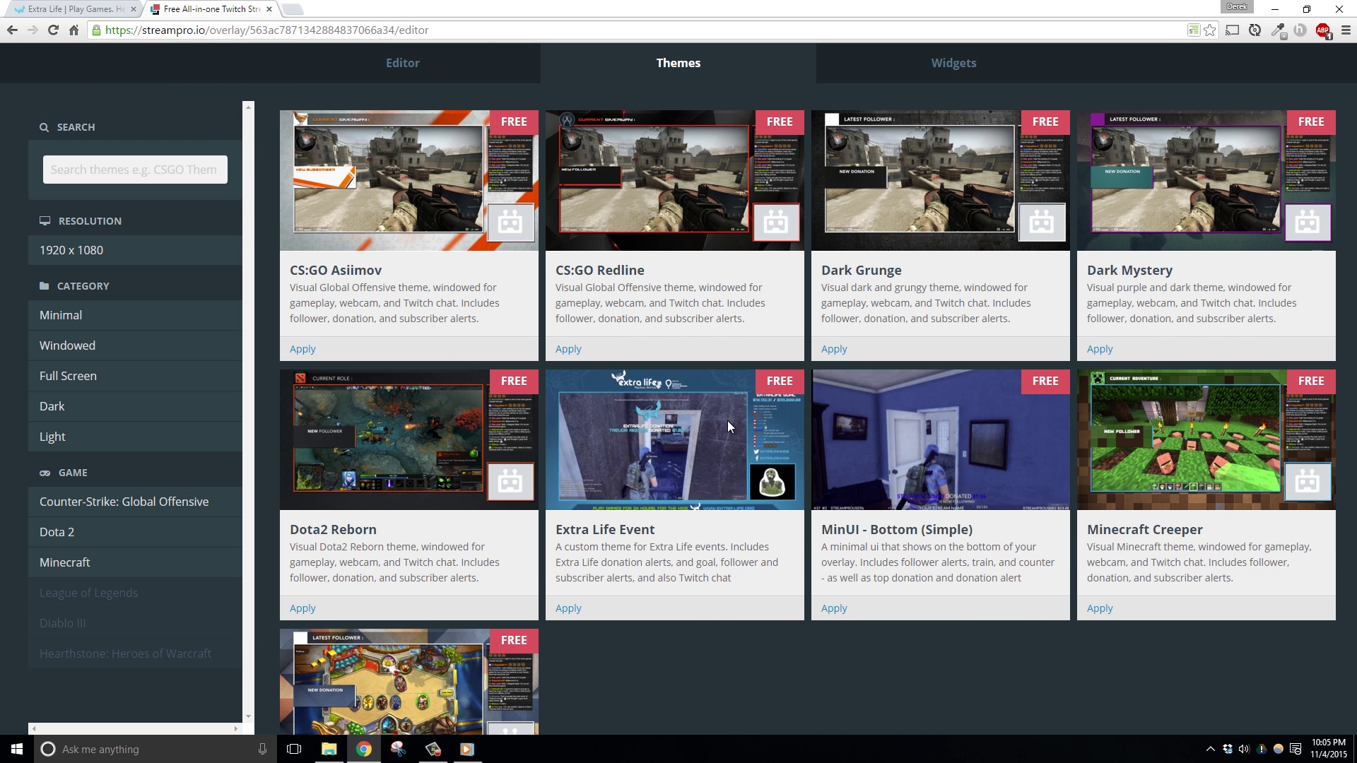
pyautogui.click(569, 538)
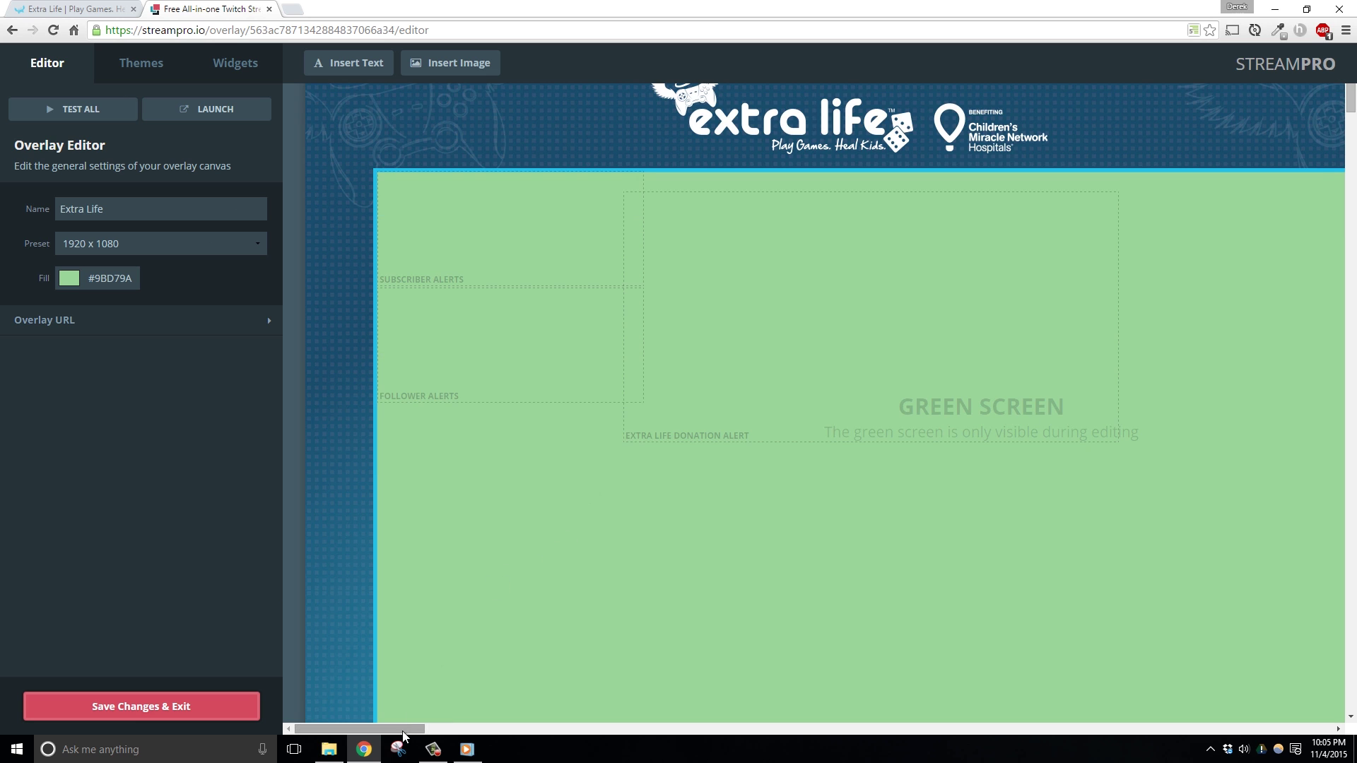
# Preview a test alert on the Extra Life Donation Alert box.
pyautogui.moveTo(405, 728)
pyautogui.mouseDown()
pyautogui.moveTo(456, 728)
pyautogui.moveTo(403, 731)
pyautogui.mouseUp()
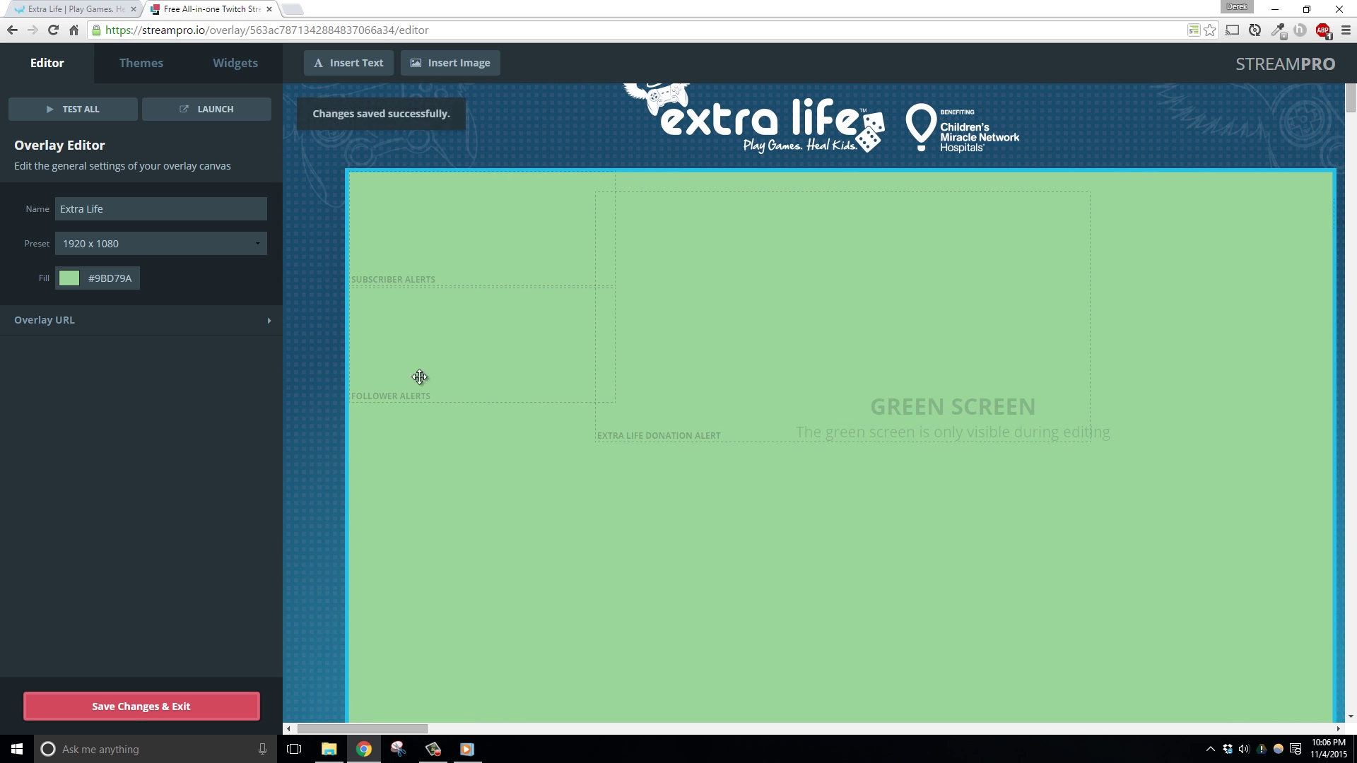
pyautogui.click(767, 289)
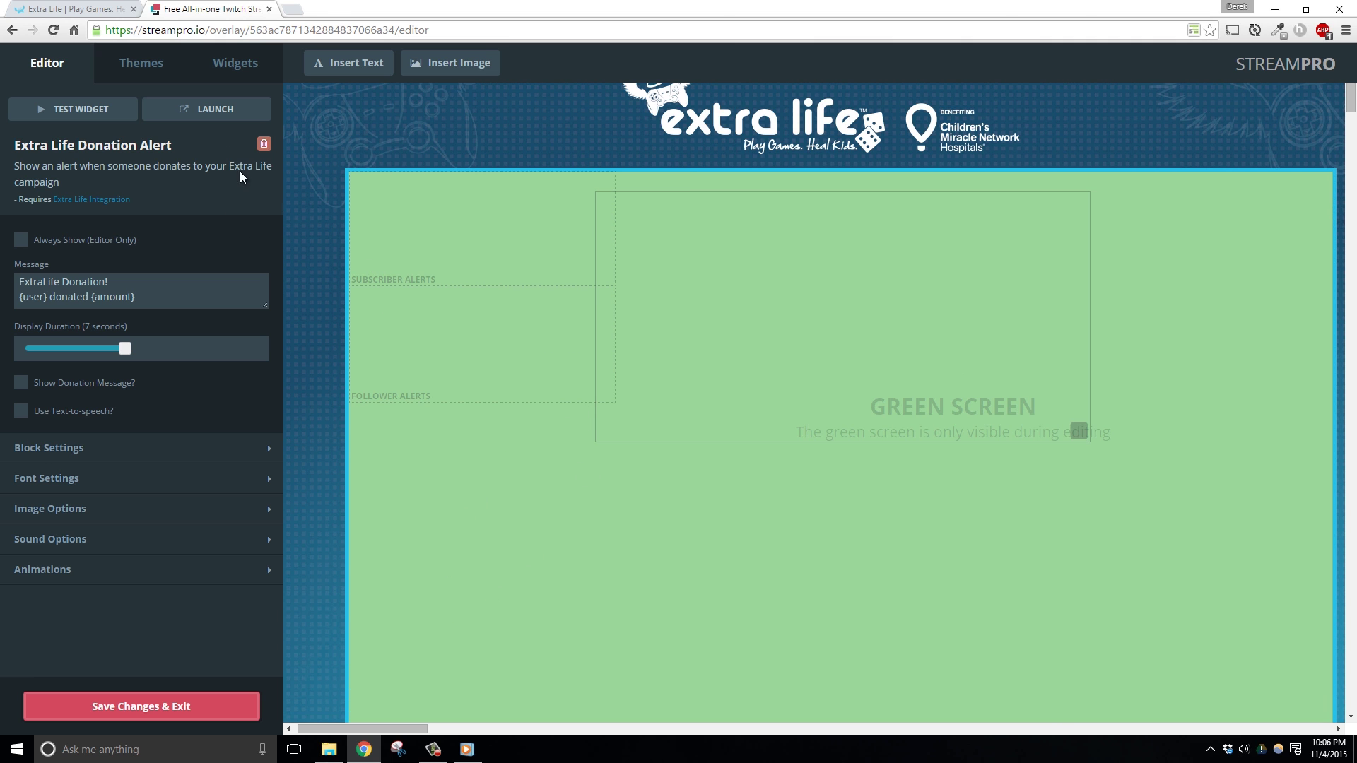
pyautogui.click(221, 63)
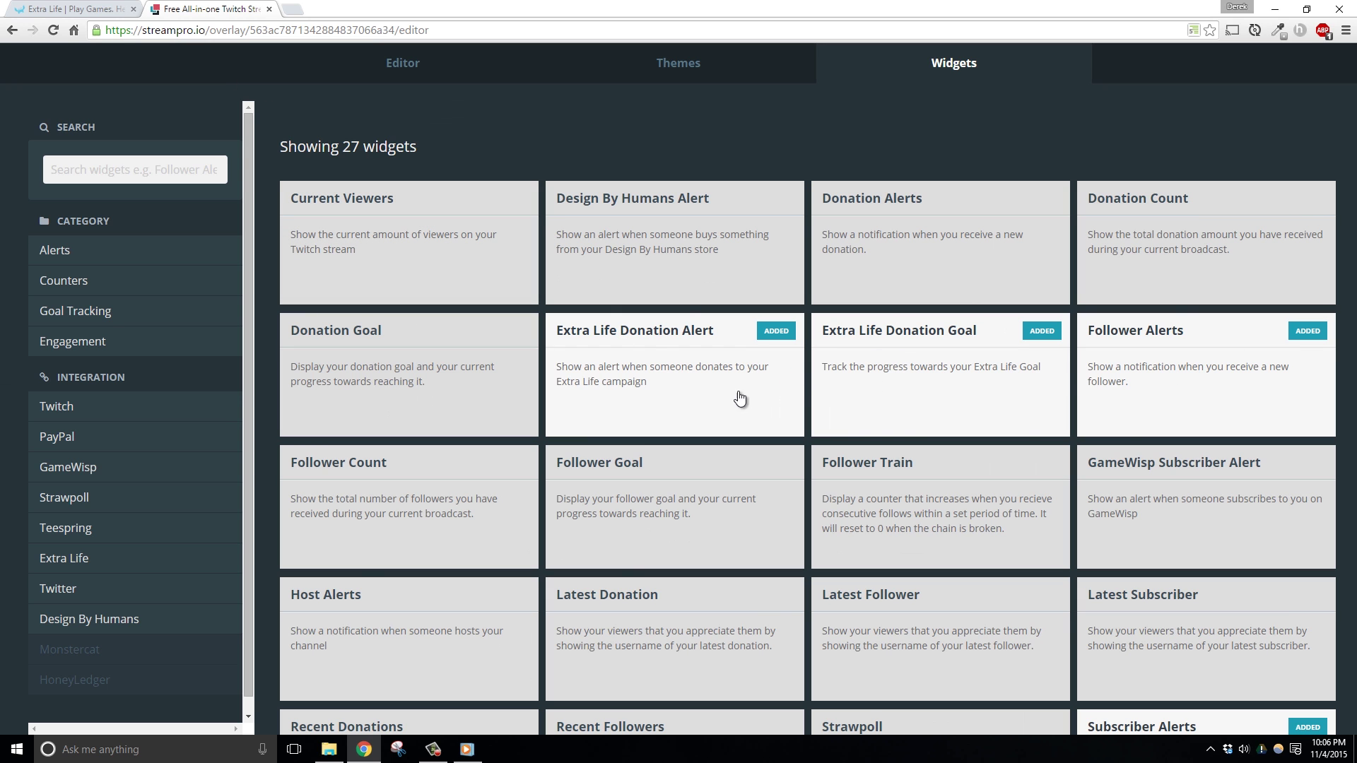
pyautogui.click(382, 74)
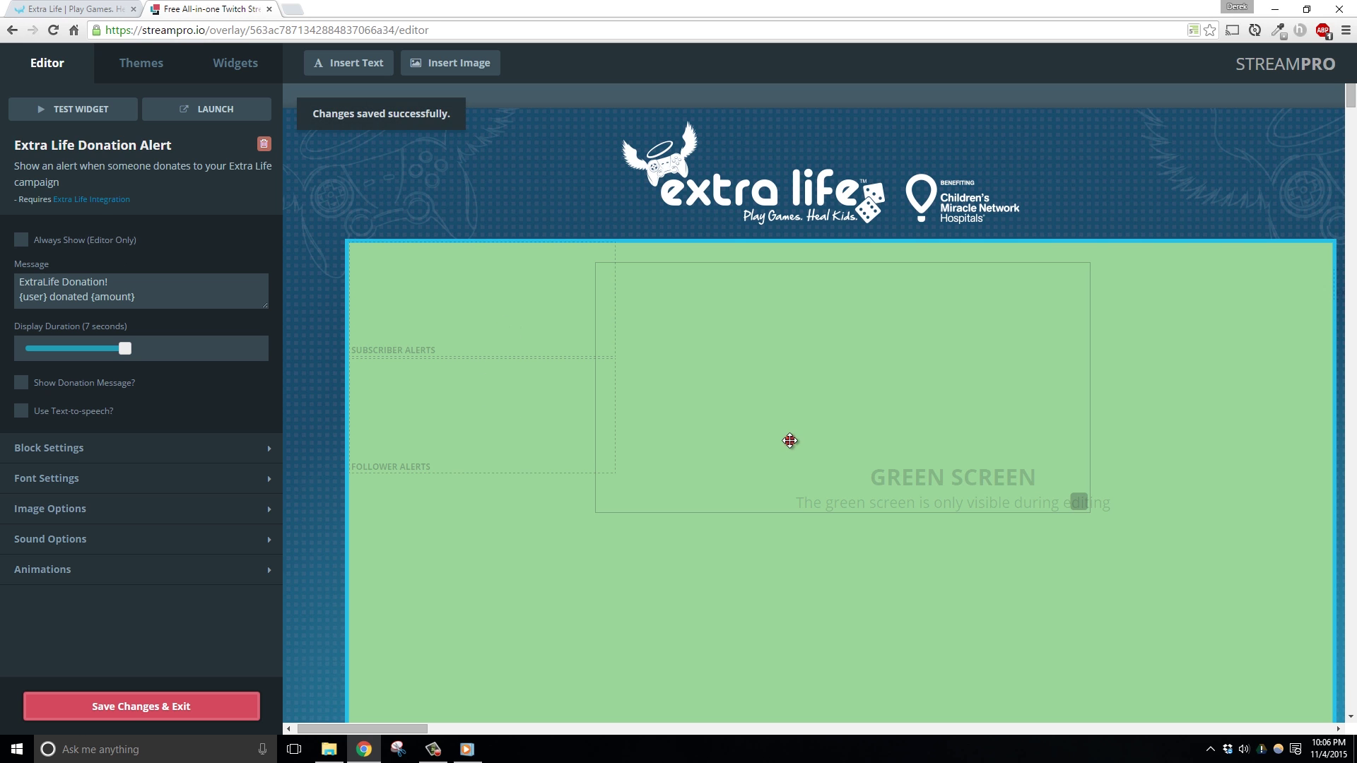
pyautogui.click(79, 117)
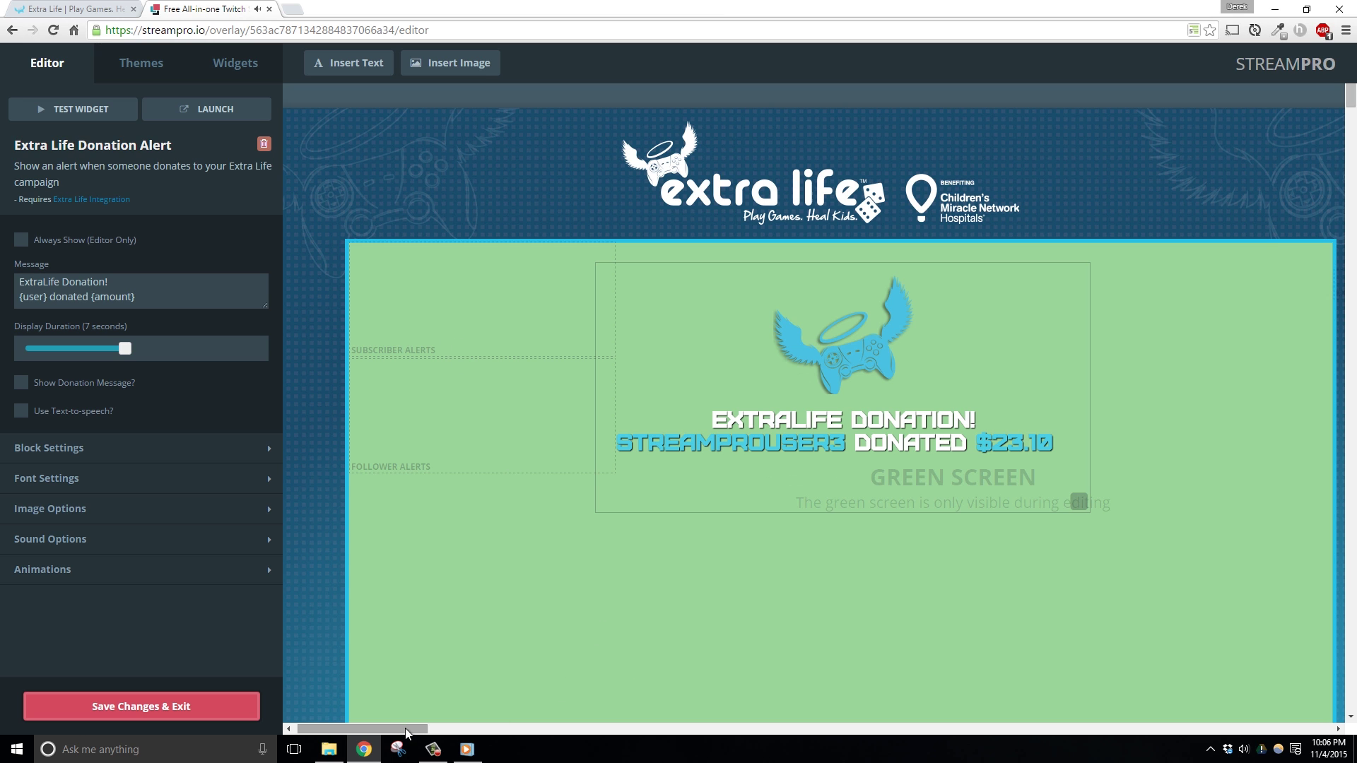
# Preview a test follower alert, then save the overlay and exit the editor.
pyautogui.click(423, 445)
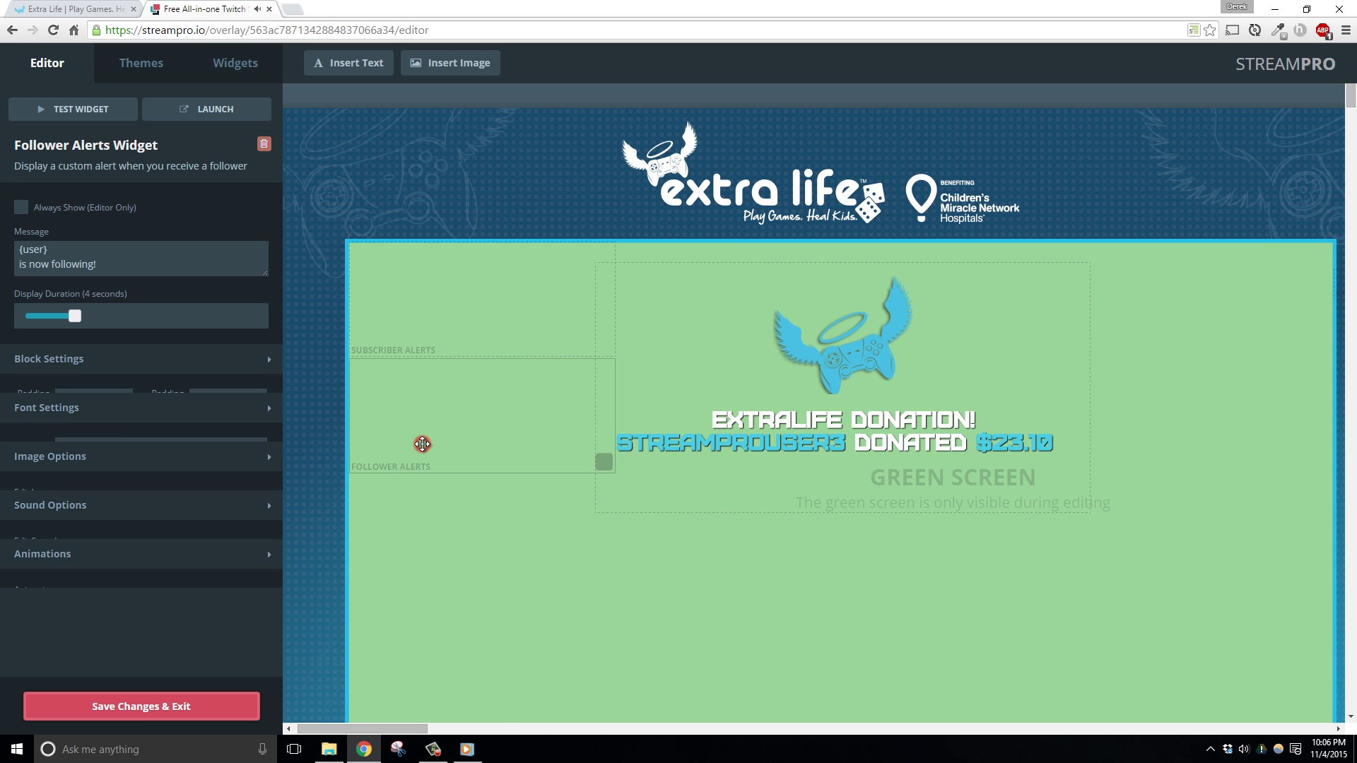
pyautogui.click(69, 123)
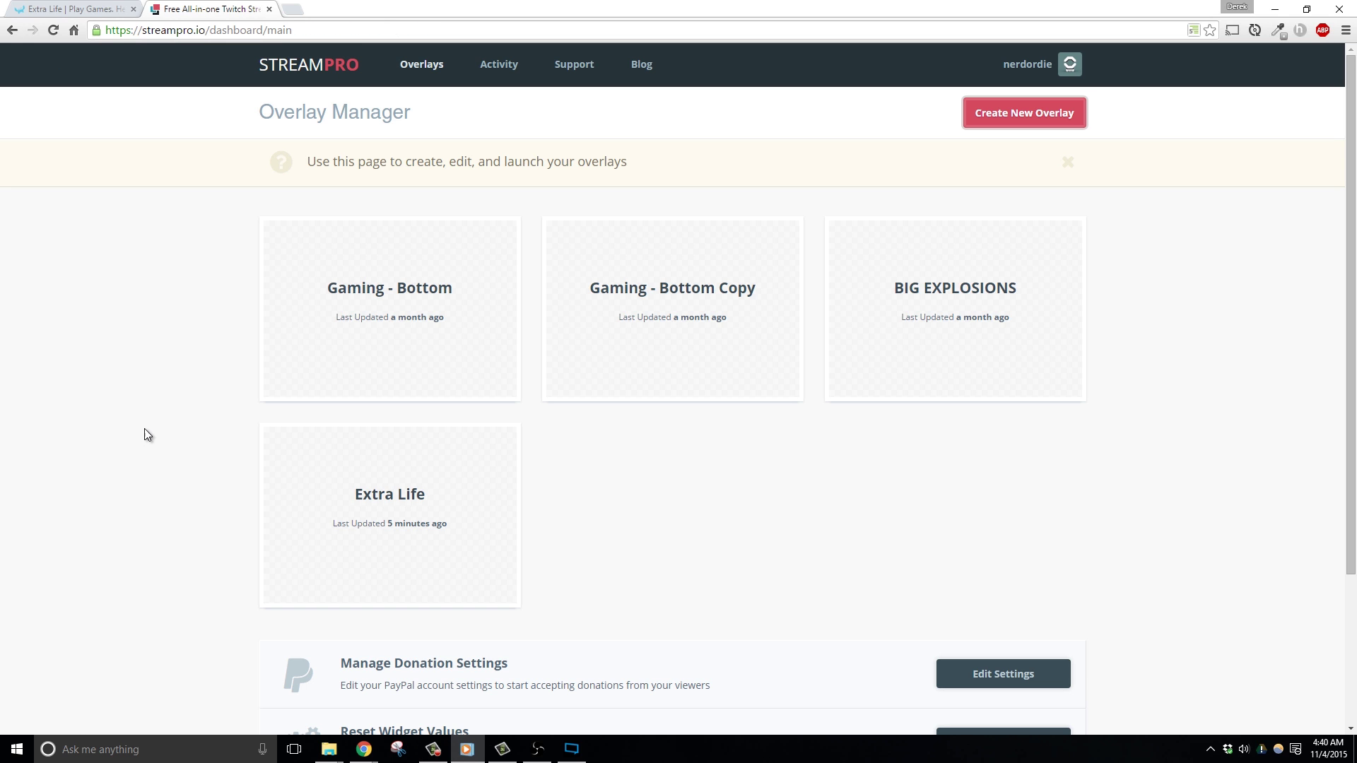
pyautogui.click(145, 429)
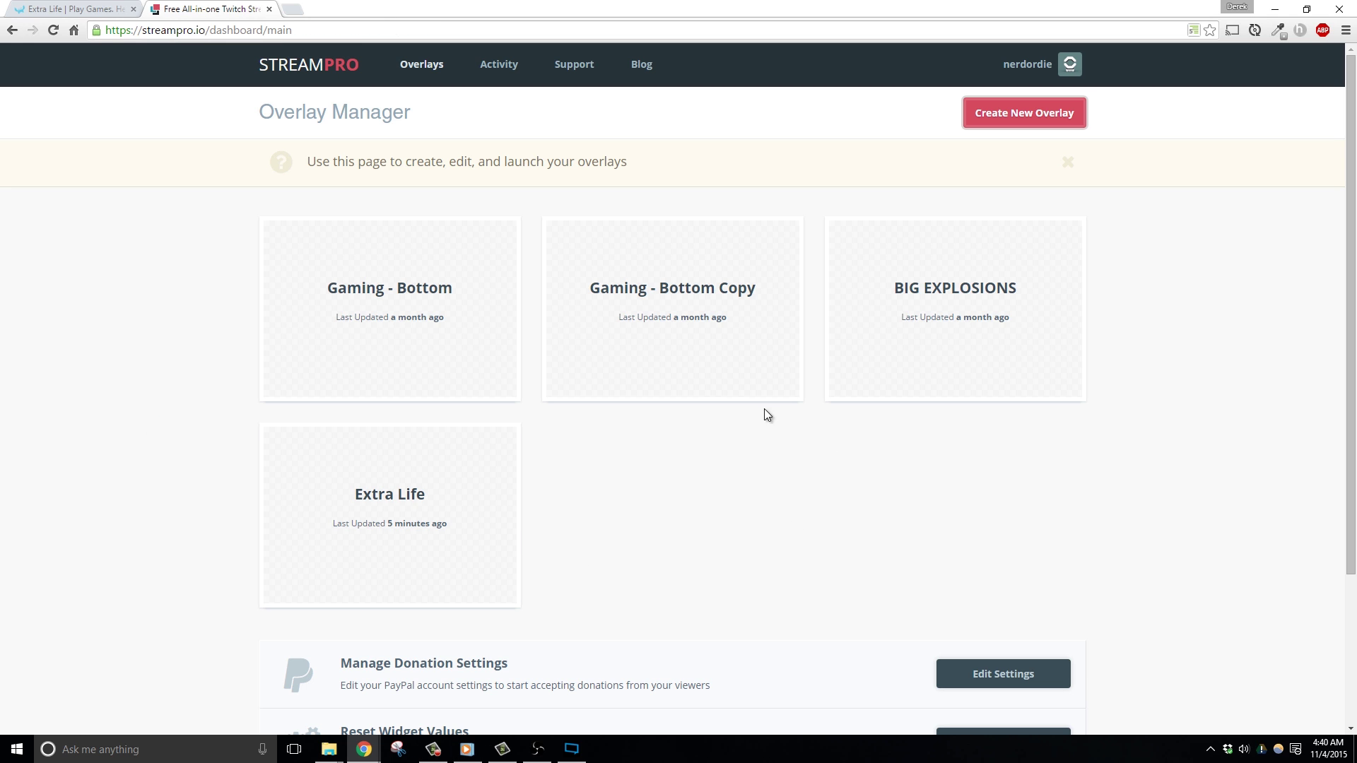
# Reopen the Extra Life overlay, copy its Overlay URL, and bring XSplit Broadcaster forward.
pyautogui.moveTo(459, 502)
pyautogui.moveTo(503, 512)
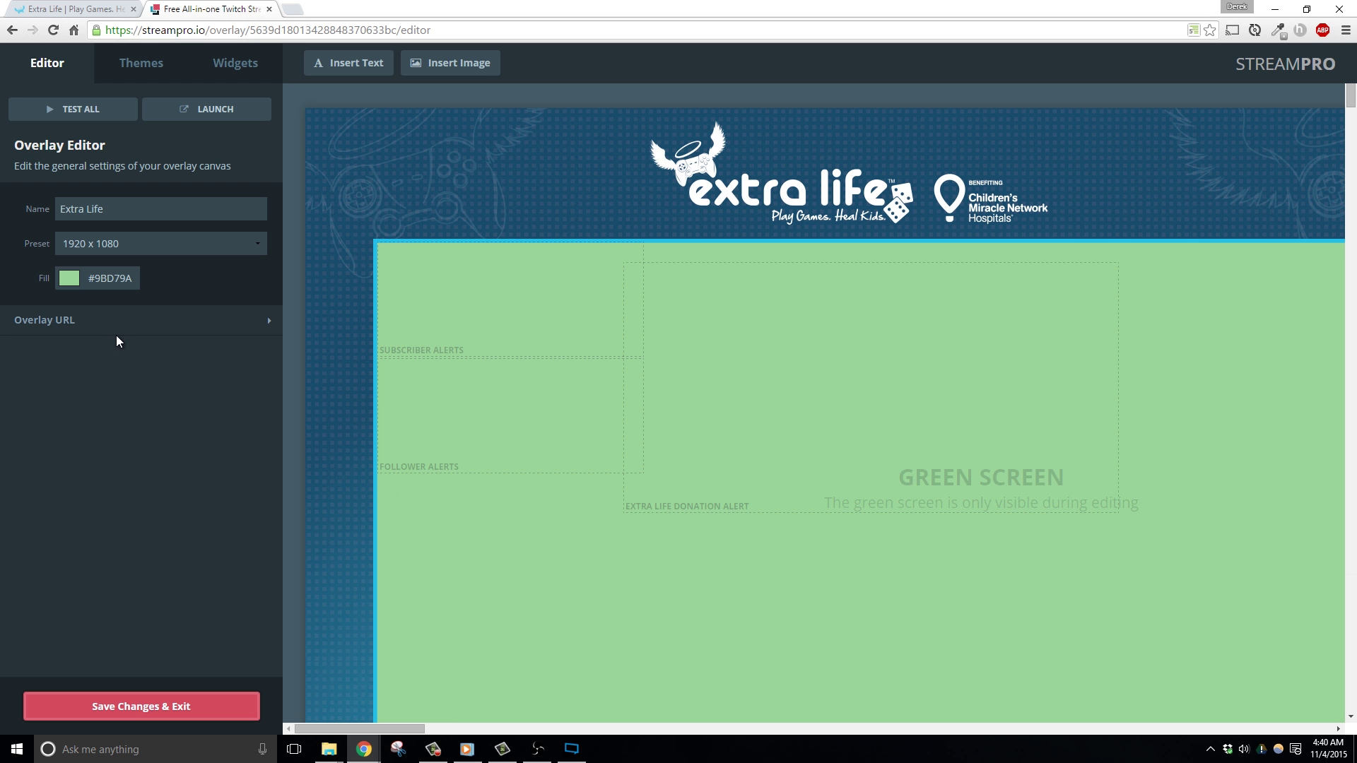
pyautogui.click(119, 324)
pyautogui.click(125, 366)
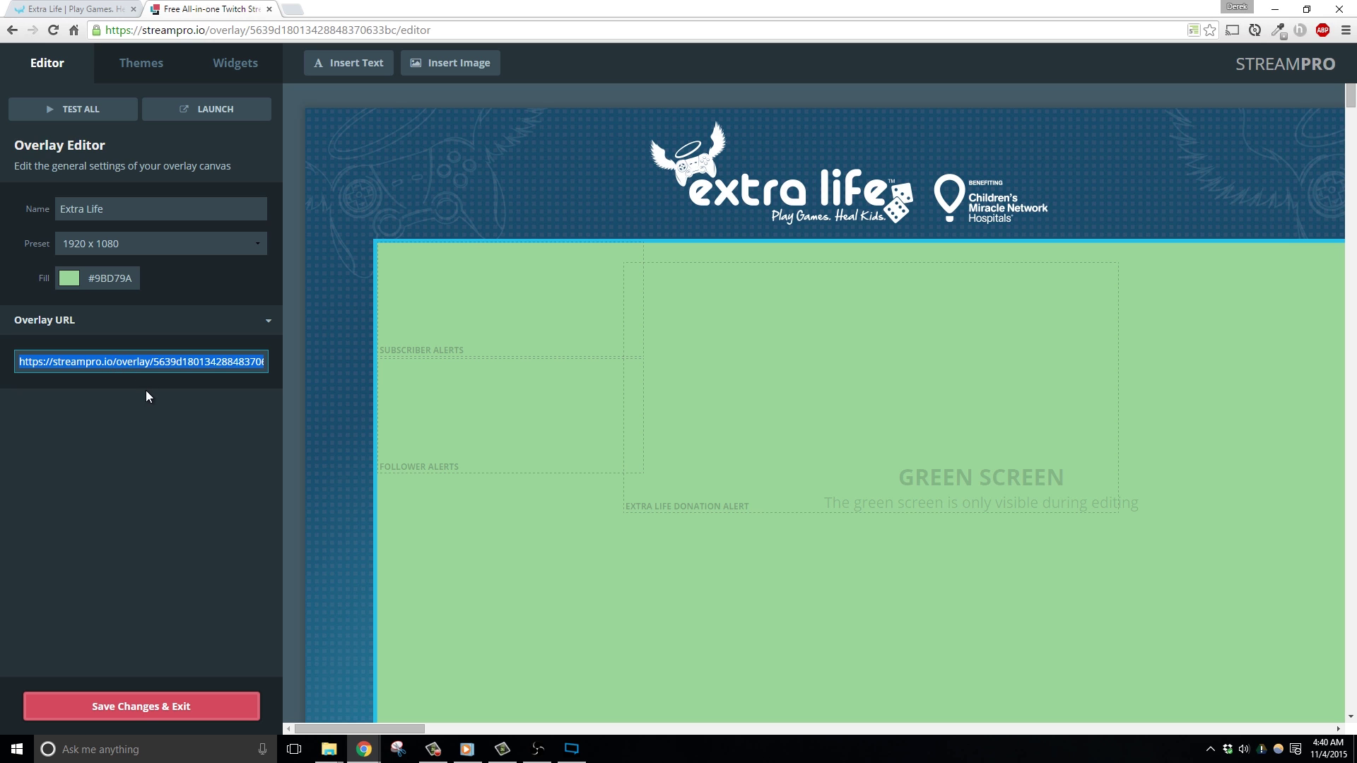
pyautogui.click(572, 749)
pyautogui.click(228, 692)
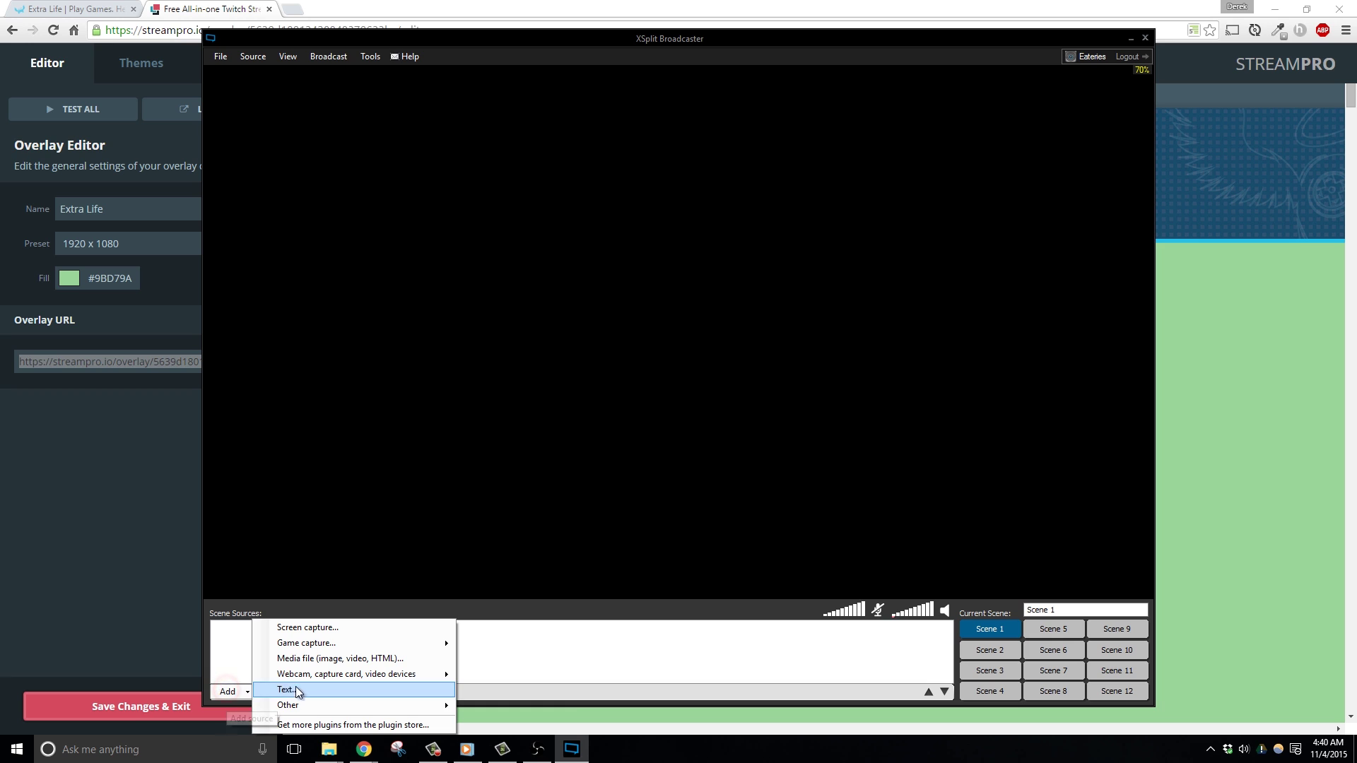
# Add the pasted StreamPro overlay URL to Scene 1 as a webpage source.
pyautogui.moveTo(313, 702)
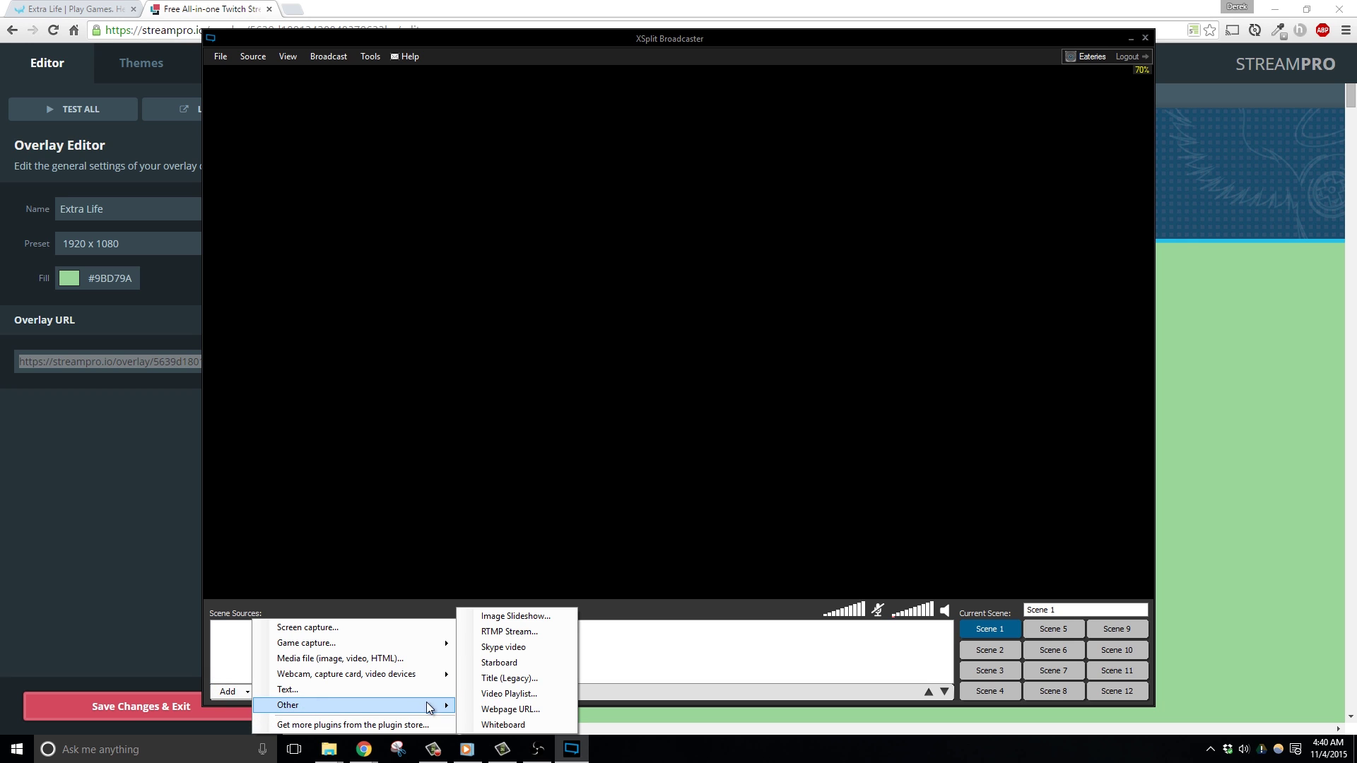
pyautogui.click(520, 709)
pyautogui.hotkey('ctrl', 'v')
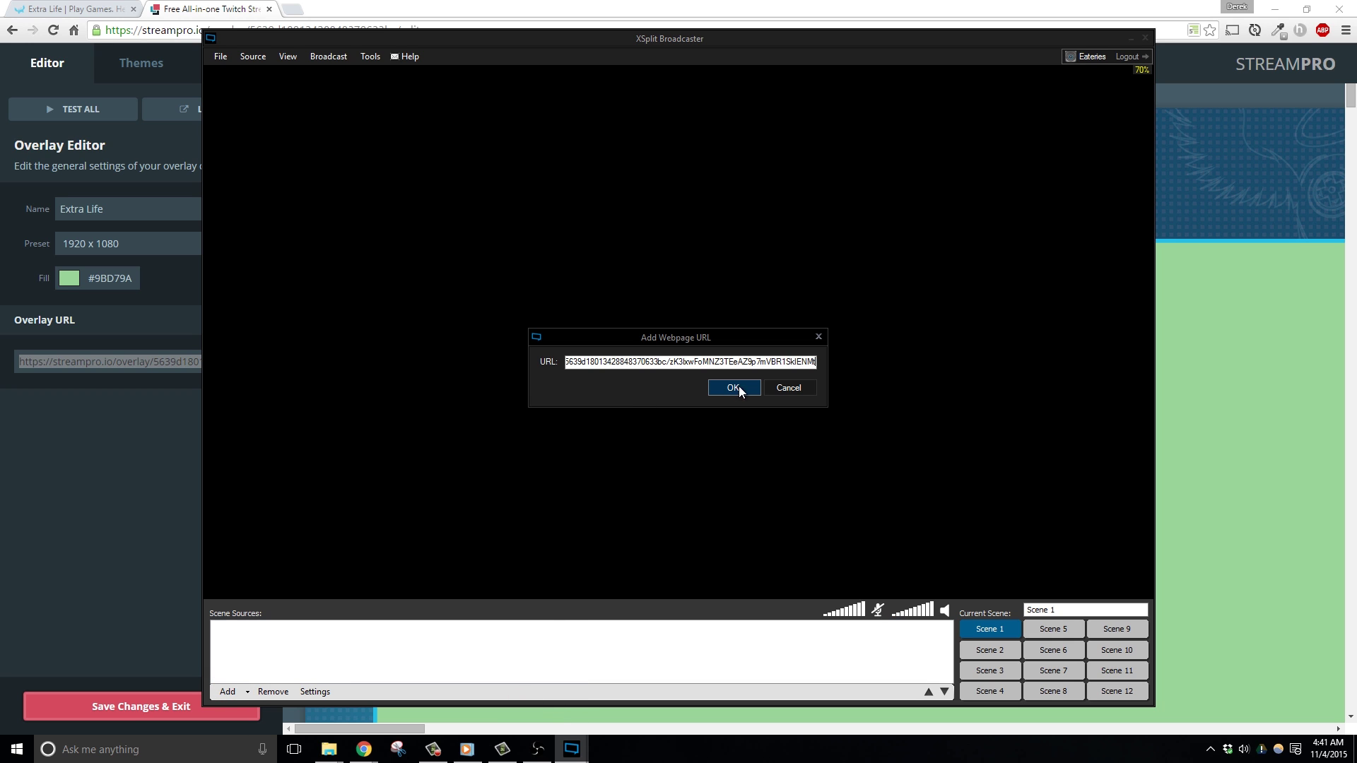
pyautogui.click(732, 388)
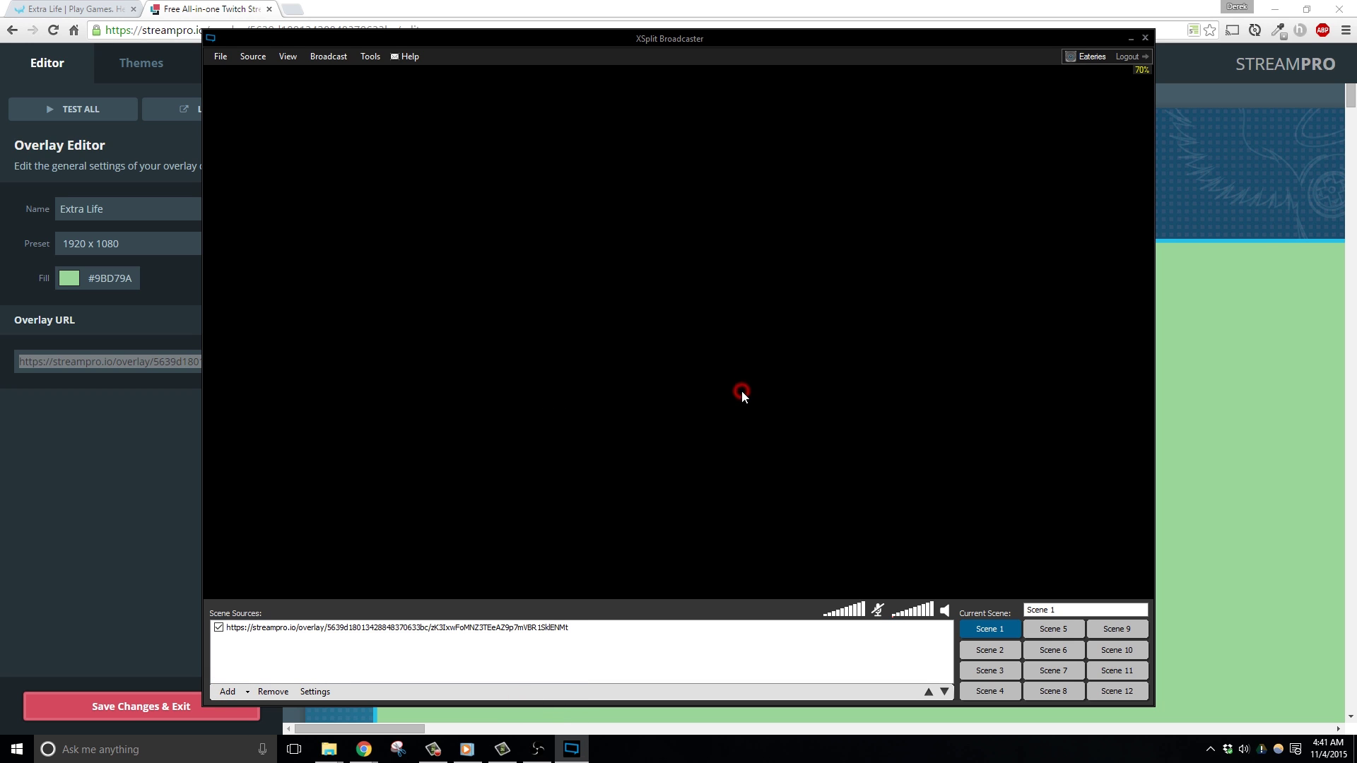
# Set the overlay source's width to 1920 in its Layout settings.
pyautogui.click(505, 629)
pyautogui.click(309, 693)
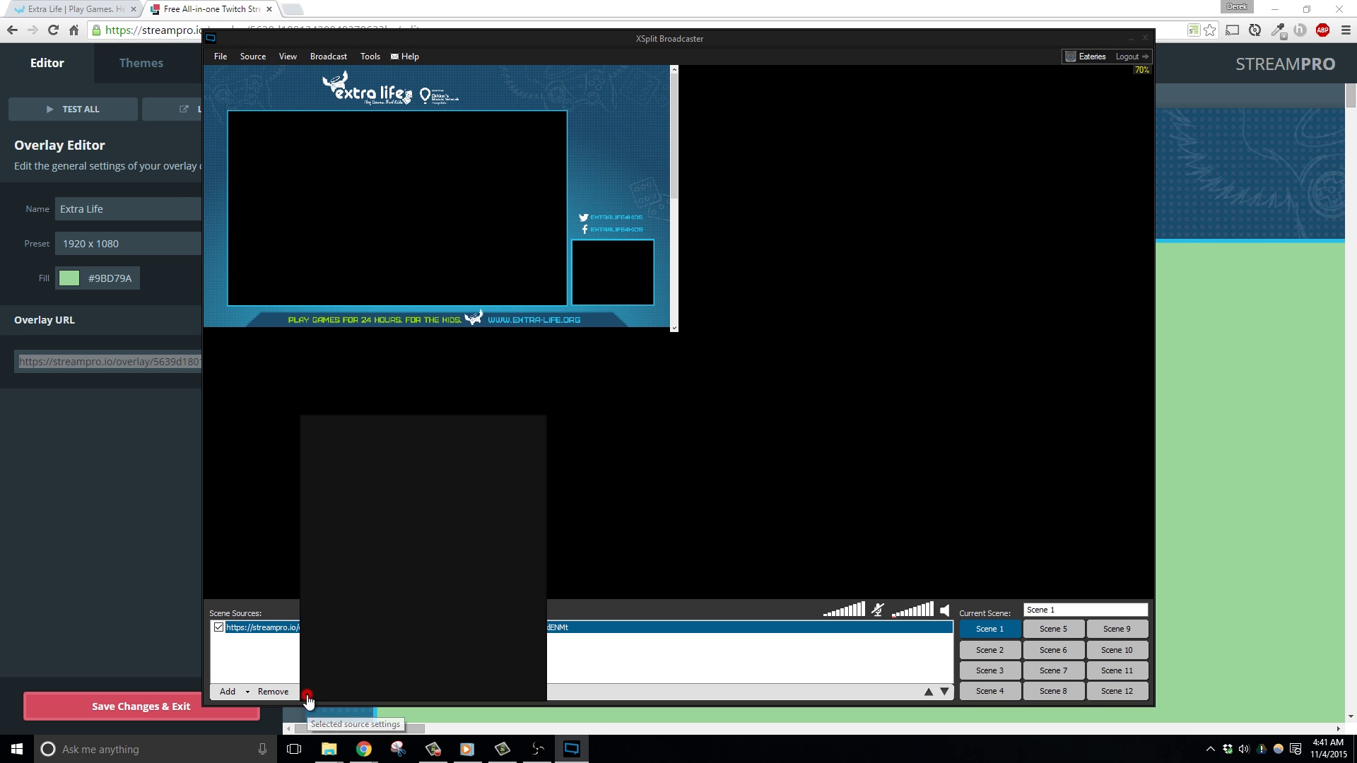
pyautogui.click(394, 443)
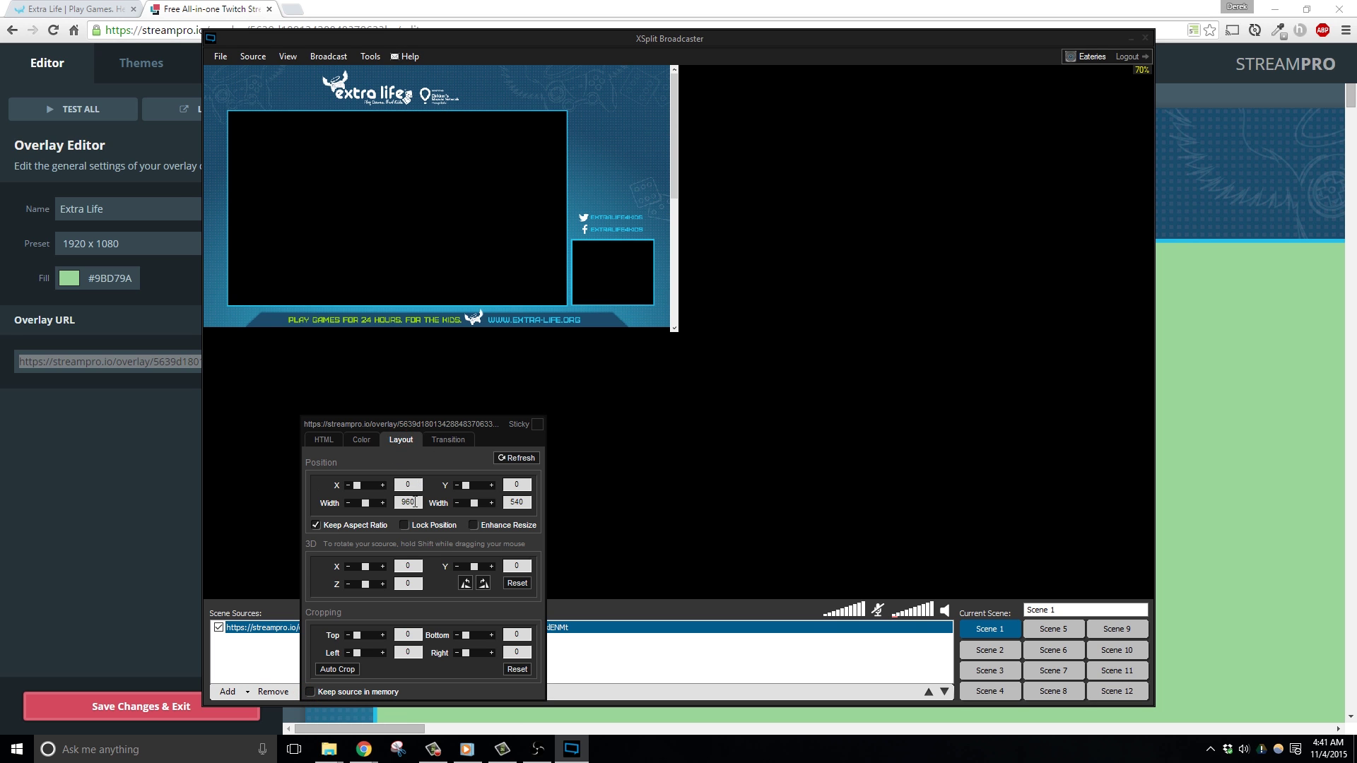
pyautogui.press('BackSpace')
pyautogui.press('BackSpace')
pyautogui.press('BackSpace')
pyautogui.write('1920')
pyautogui.press('Tab')
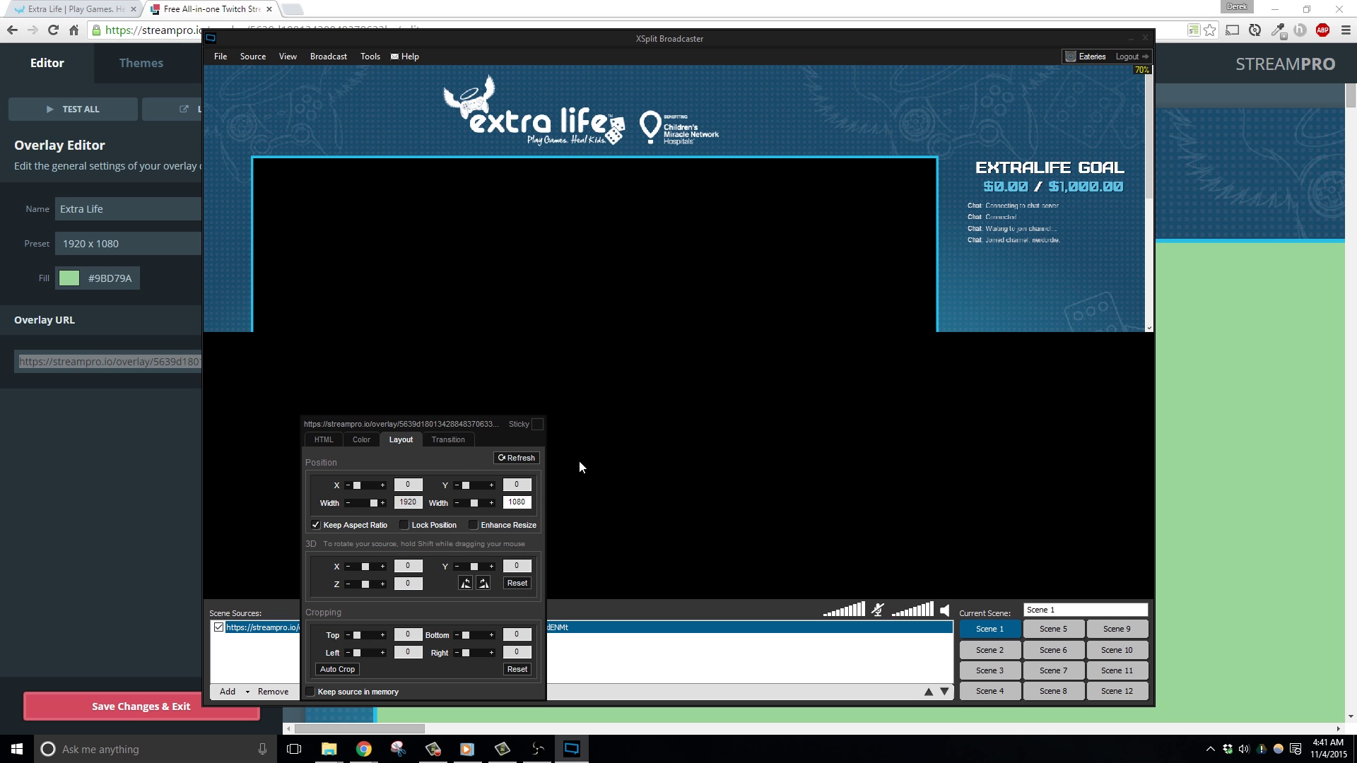
pyautogui.click(672, 440)
# Reselect the overlay source and minimize XSplit Broadcaster.
pyautogui.click(671, 446)
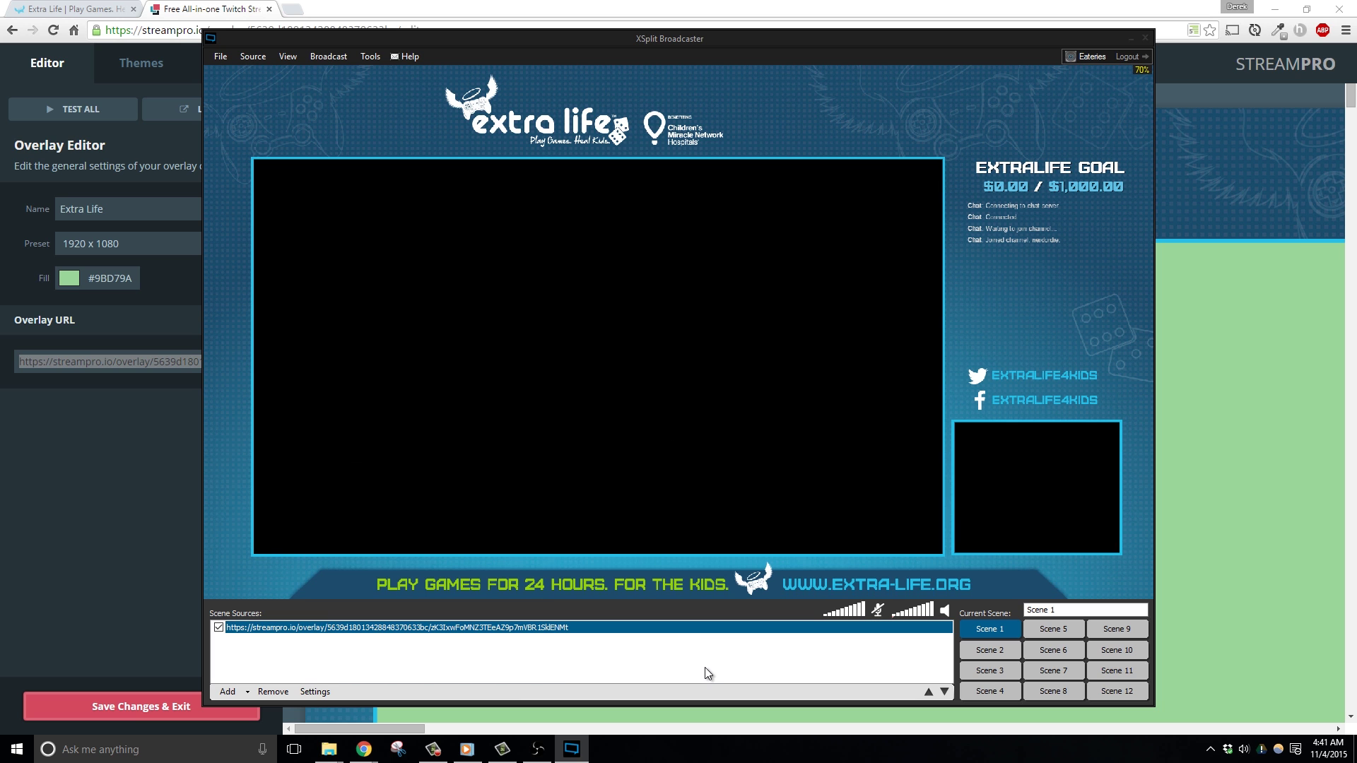
pyautogui.click(757, 203)
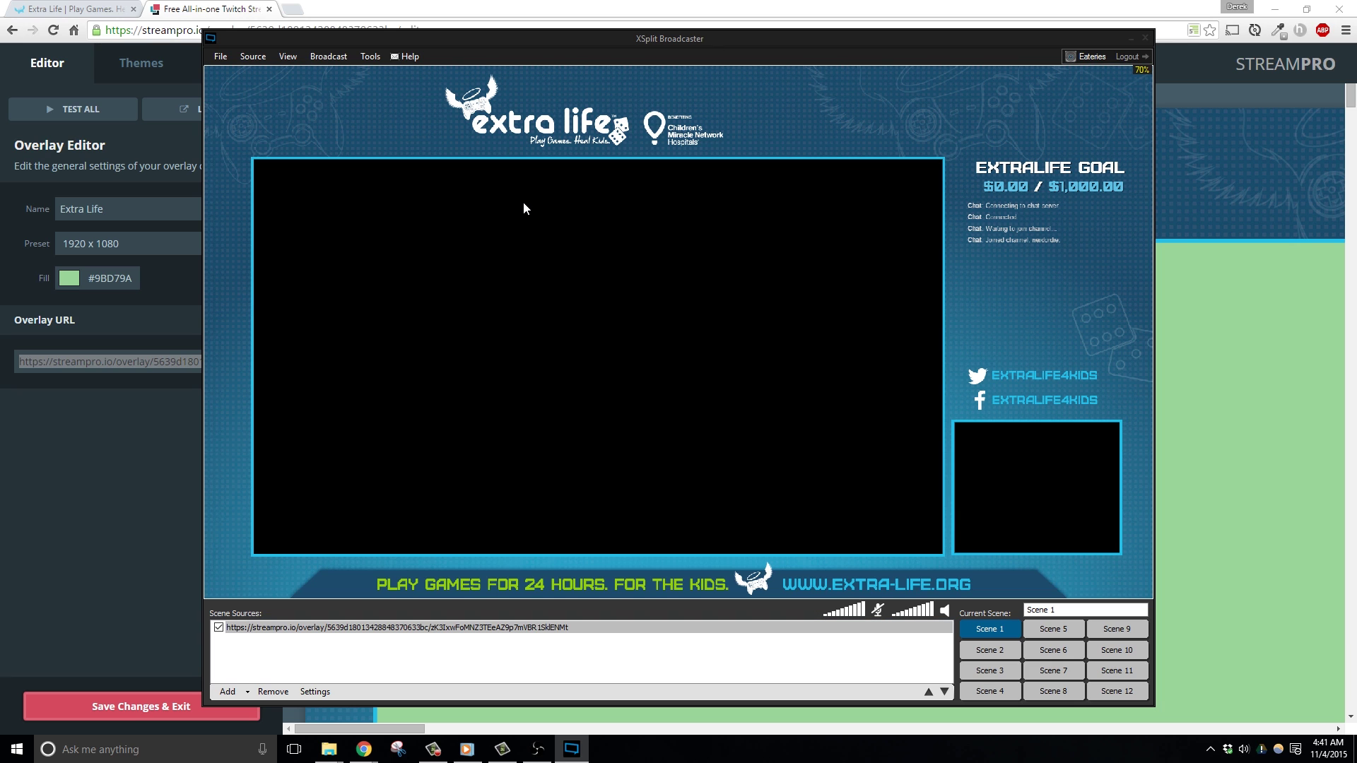
pyautogui.click(578, 628)
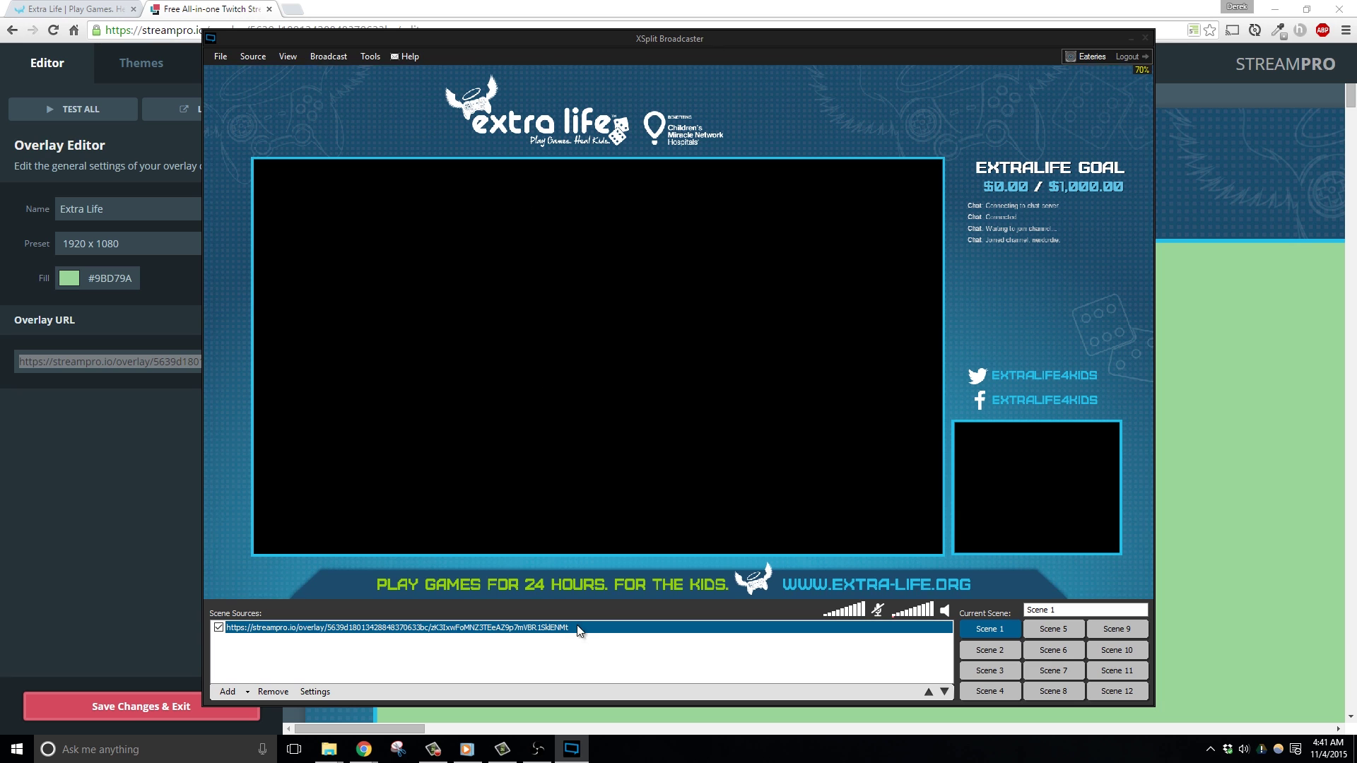
pyautogui.click(1130, 38)
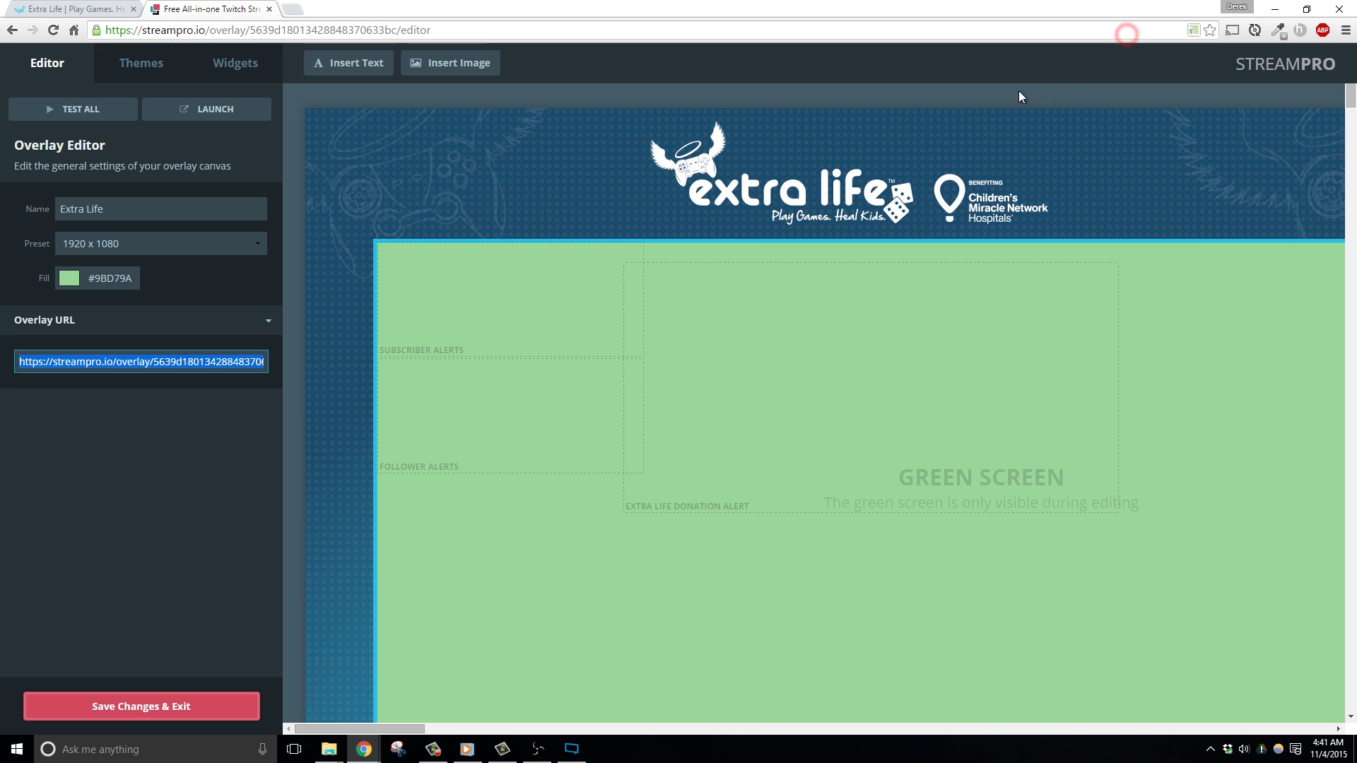
# In Open Broadcaster Software, add a CLR Browser source to the Extra Life scene.
pyautogui.click(217, 464)
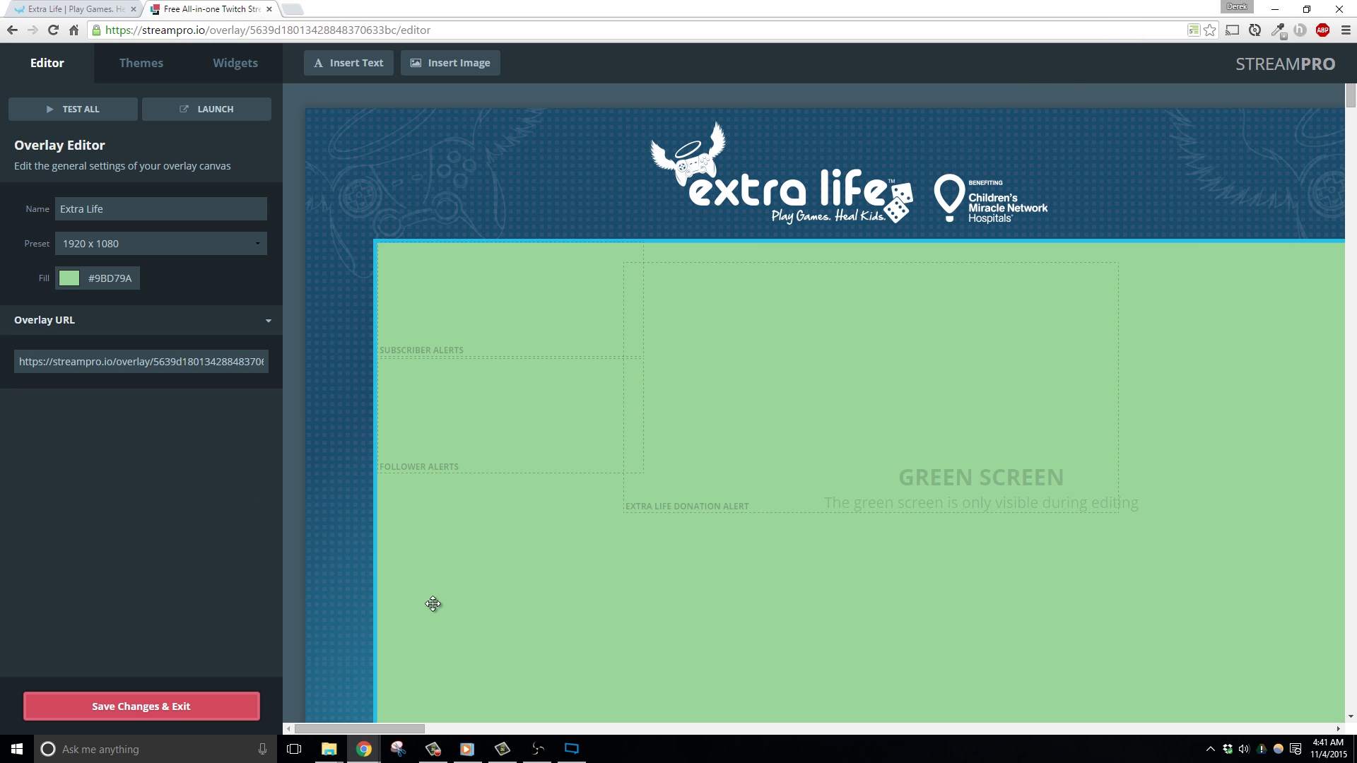
pyautogui.click(537, 749)
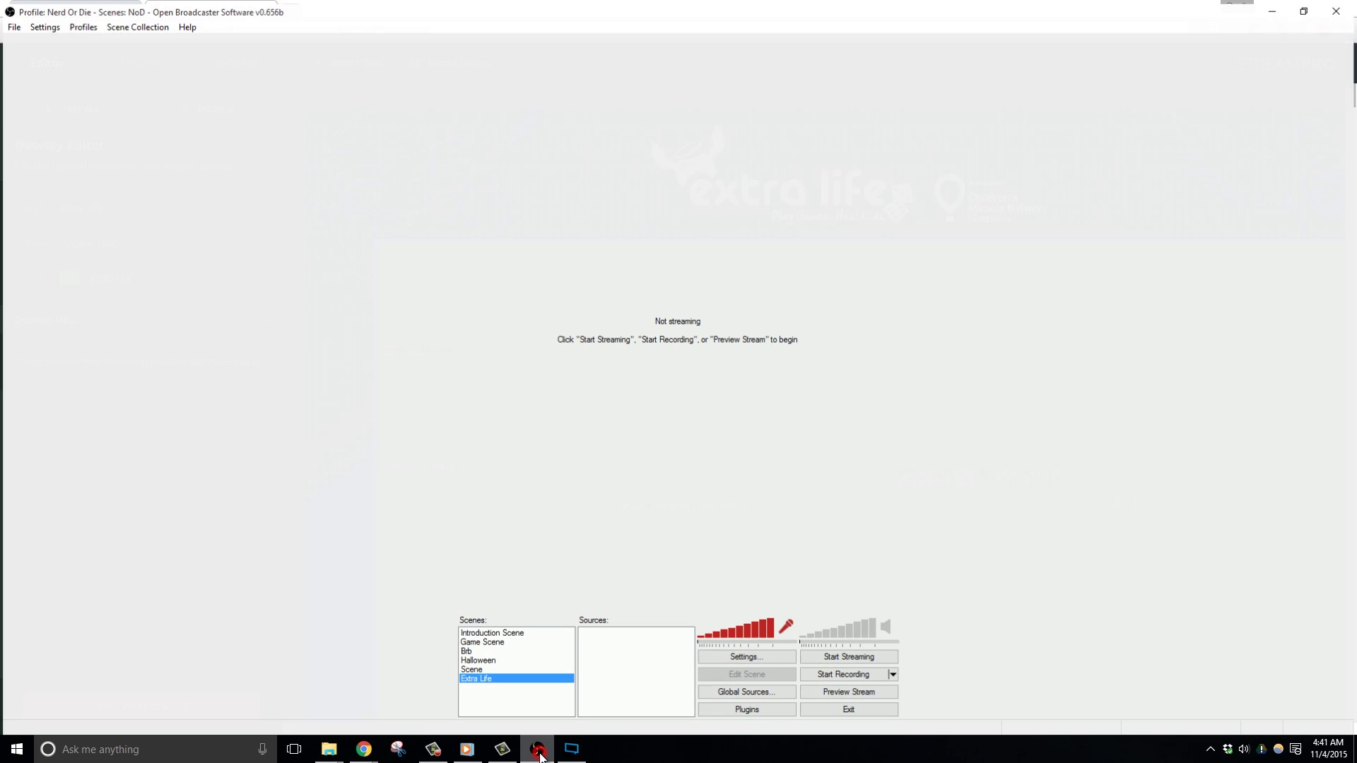
pyautogui.rightClick(620, 643)
pyautogui.moveTo(643, 650)
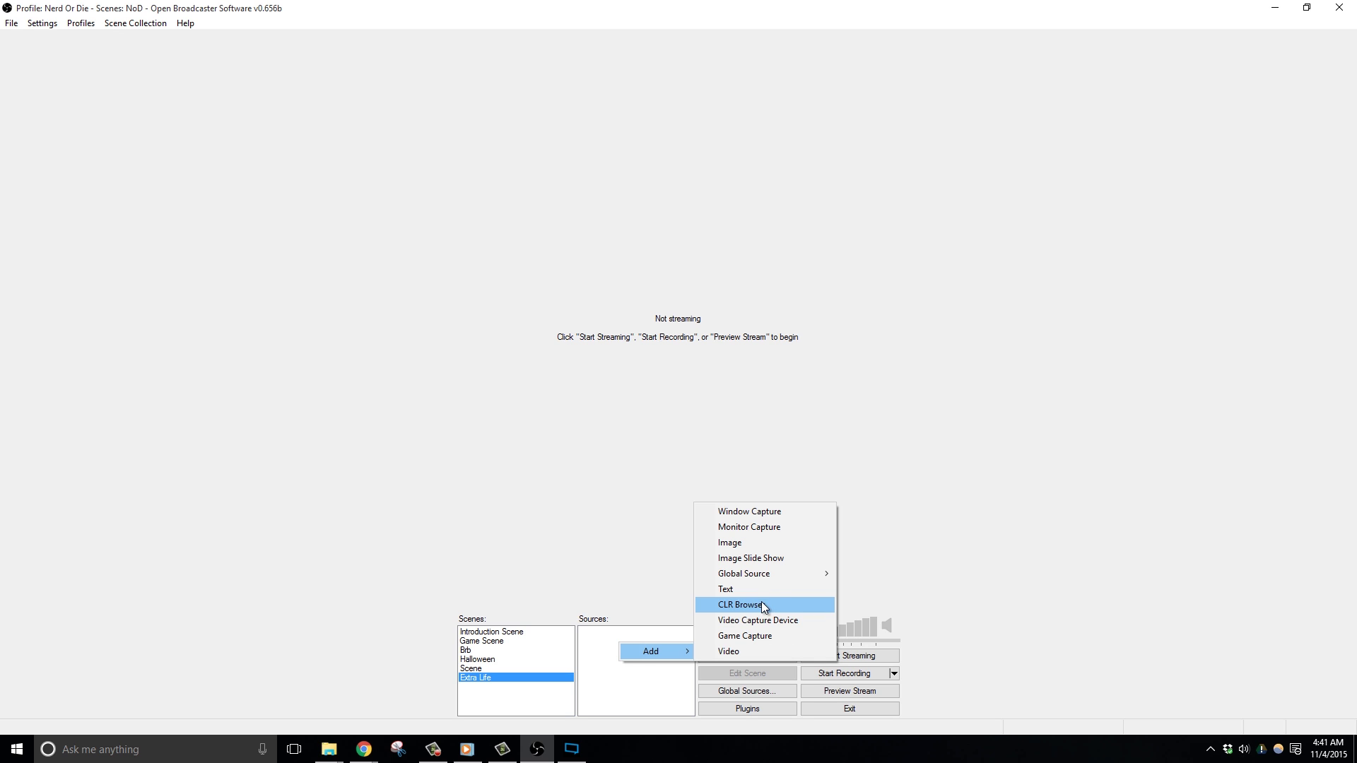
pyautogui.click(769, 605)
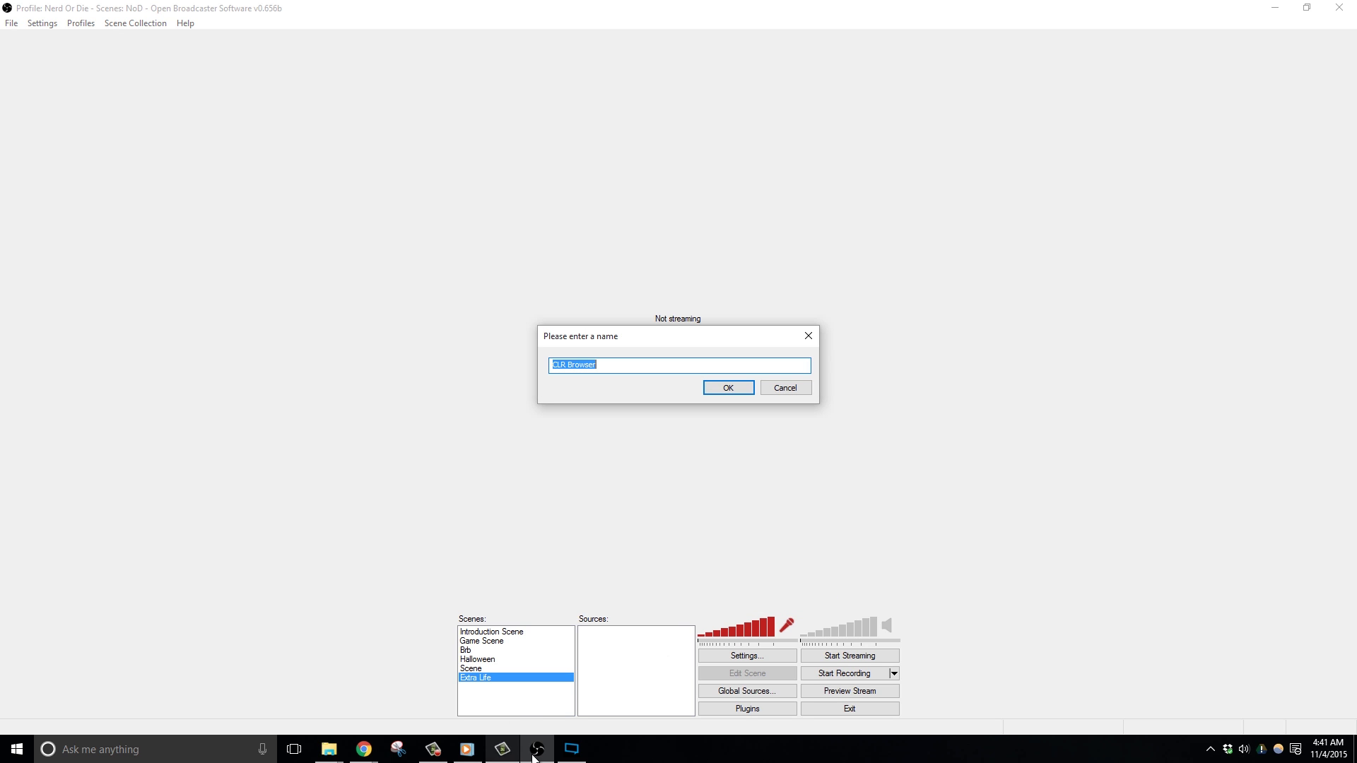
# Copy the overlay URL from the StreamPro editor and accept the default source name.
pyautogui.moveTo(368, 750)
pyautogui.click(408, 697)
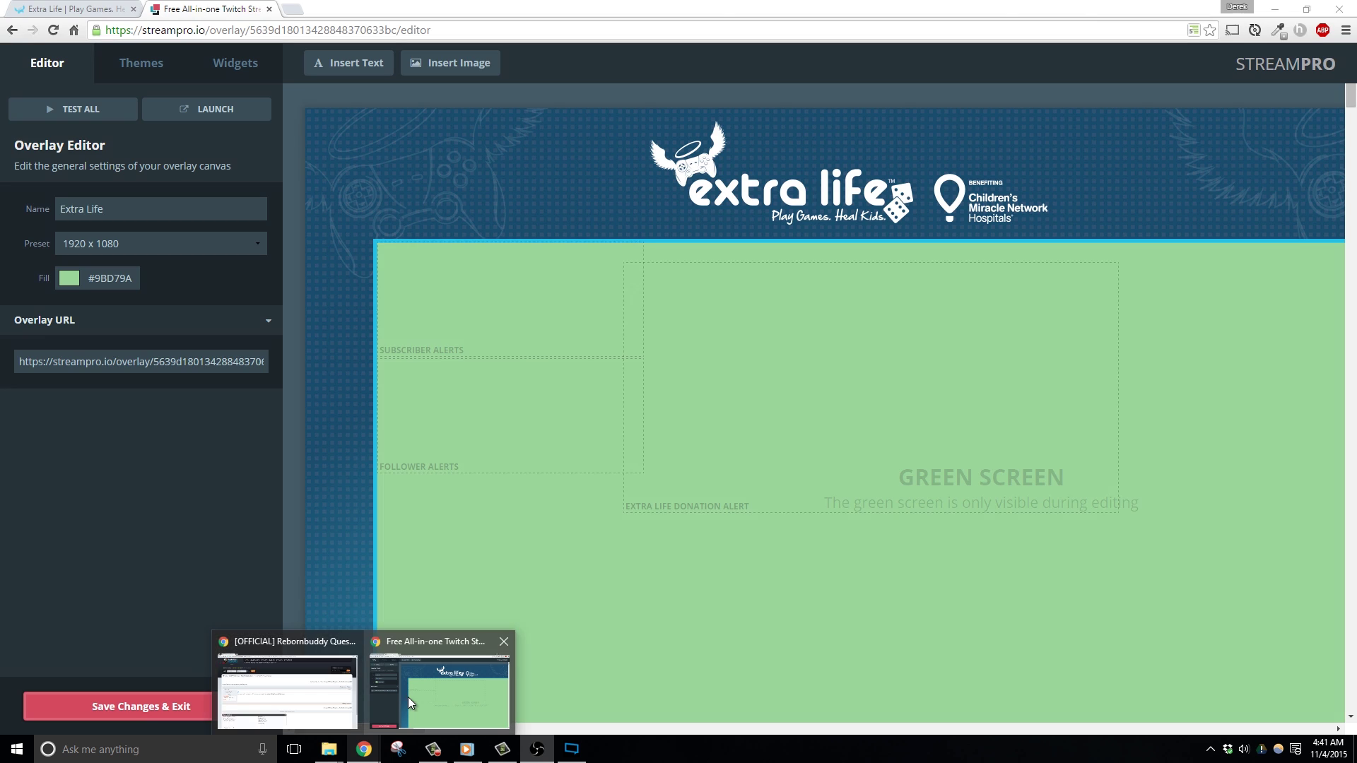
pyautogui.click(130, 353)
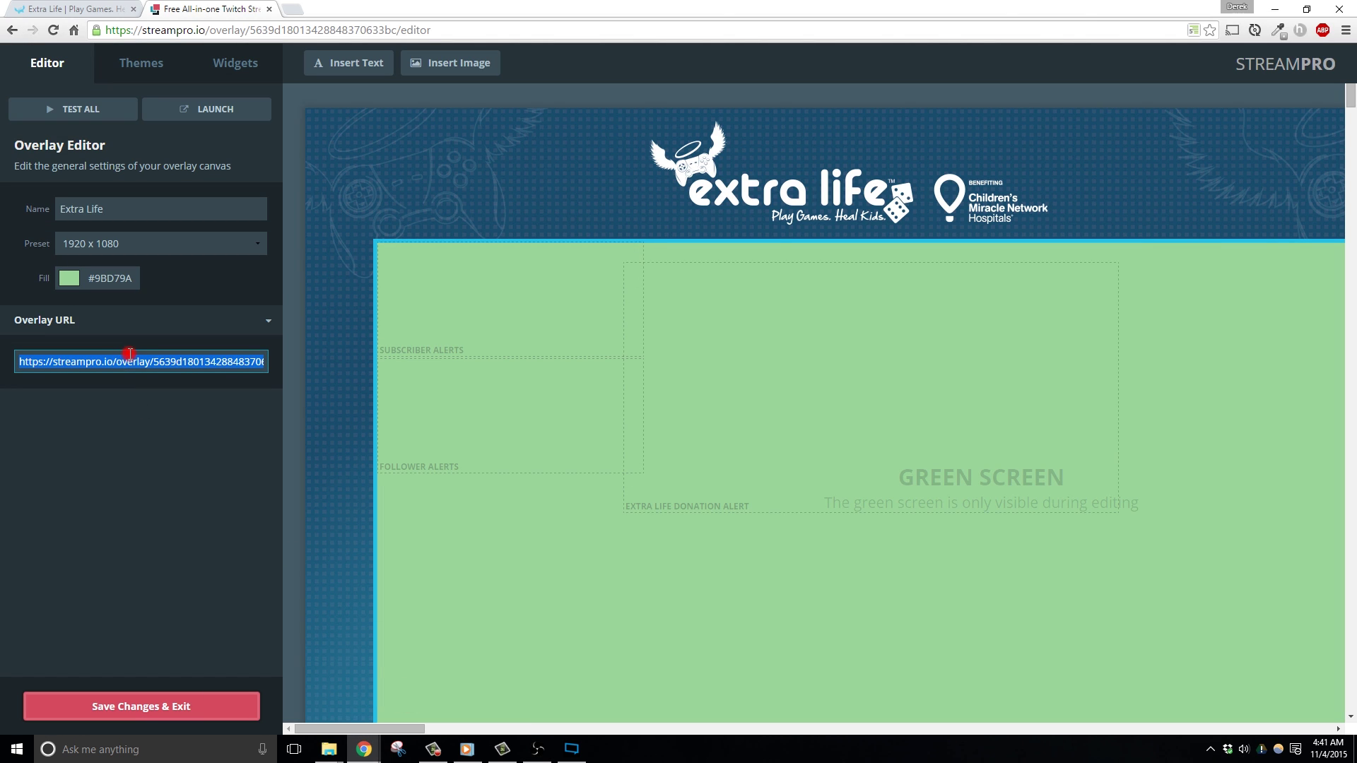
pyautogui.click(538, 749)
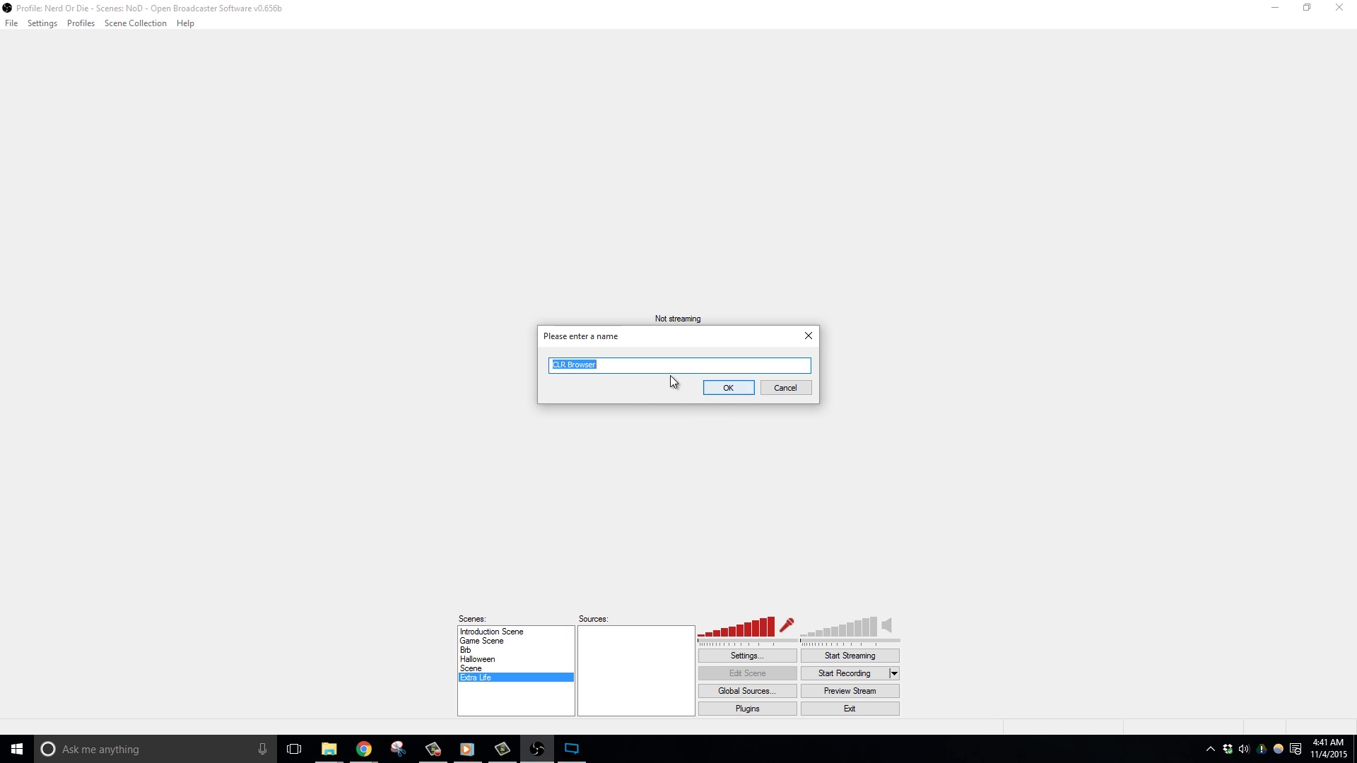
pyautogui.click(726, 391)
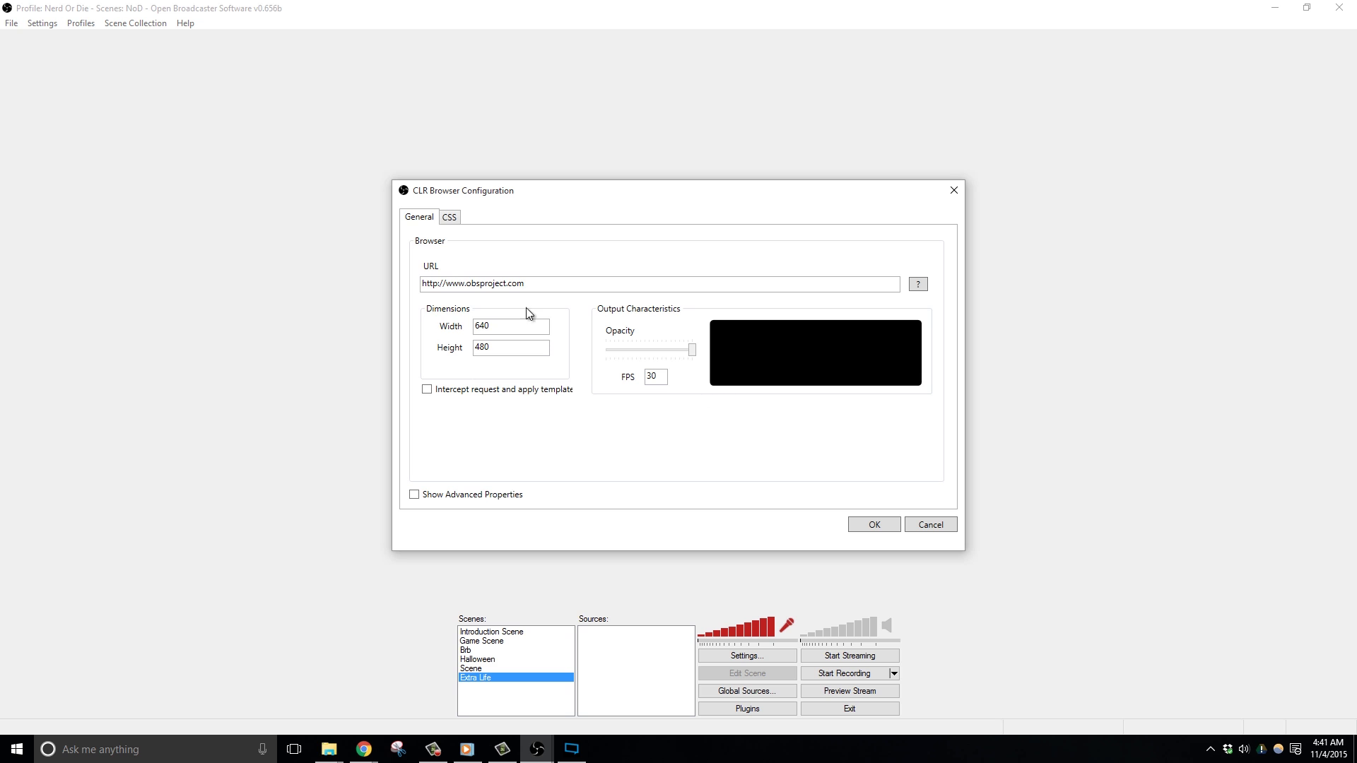
# Replace the browser address with the overlay URL and set size to 1920 by 1080.
pyautogui.click(545, 284)
pyautogui.hotkey('ctrl', 'a')
pyautogui.hotkey('ctrl', 'v')
pyautogui.doubleClick(527, 326)
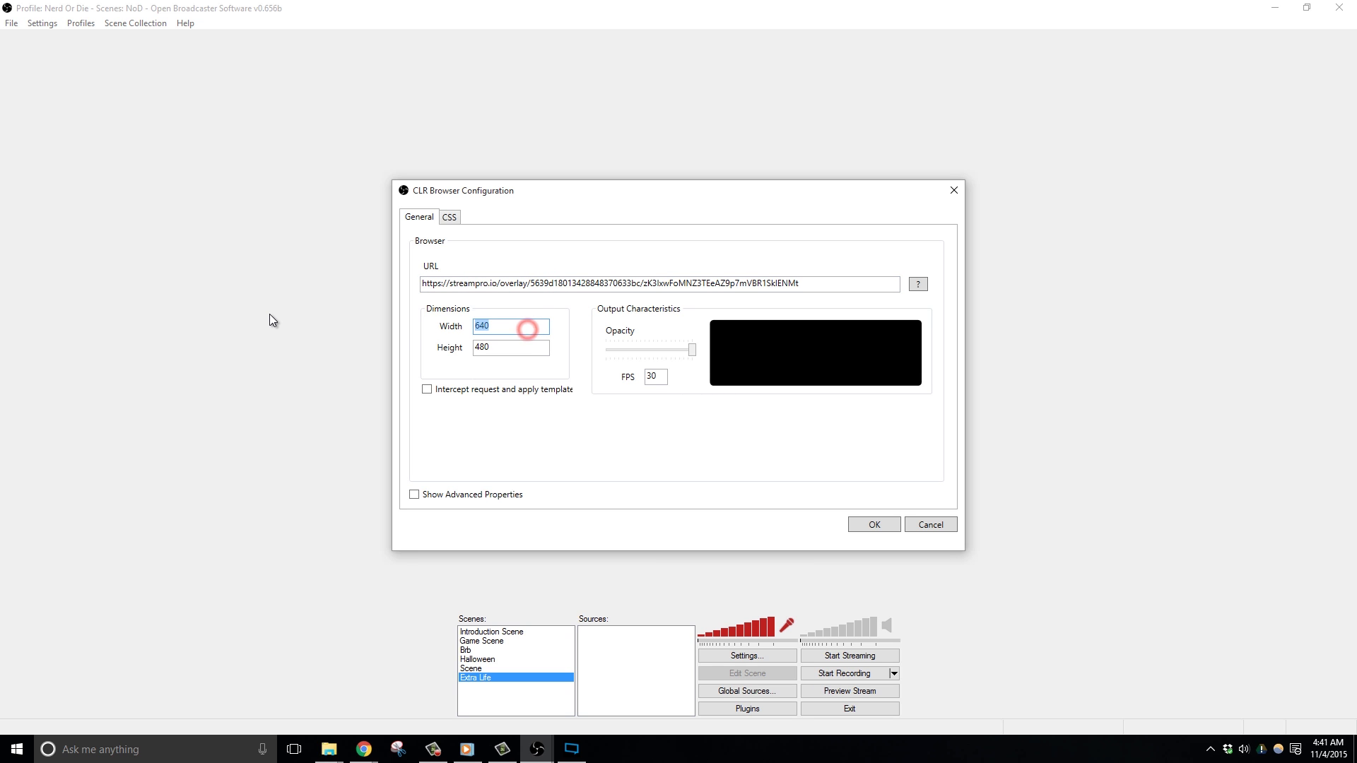
pyautogui.write('1920')
pyautogui.press('Tab')
pyautogui.write('10')
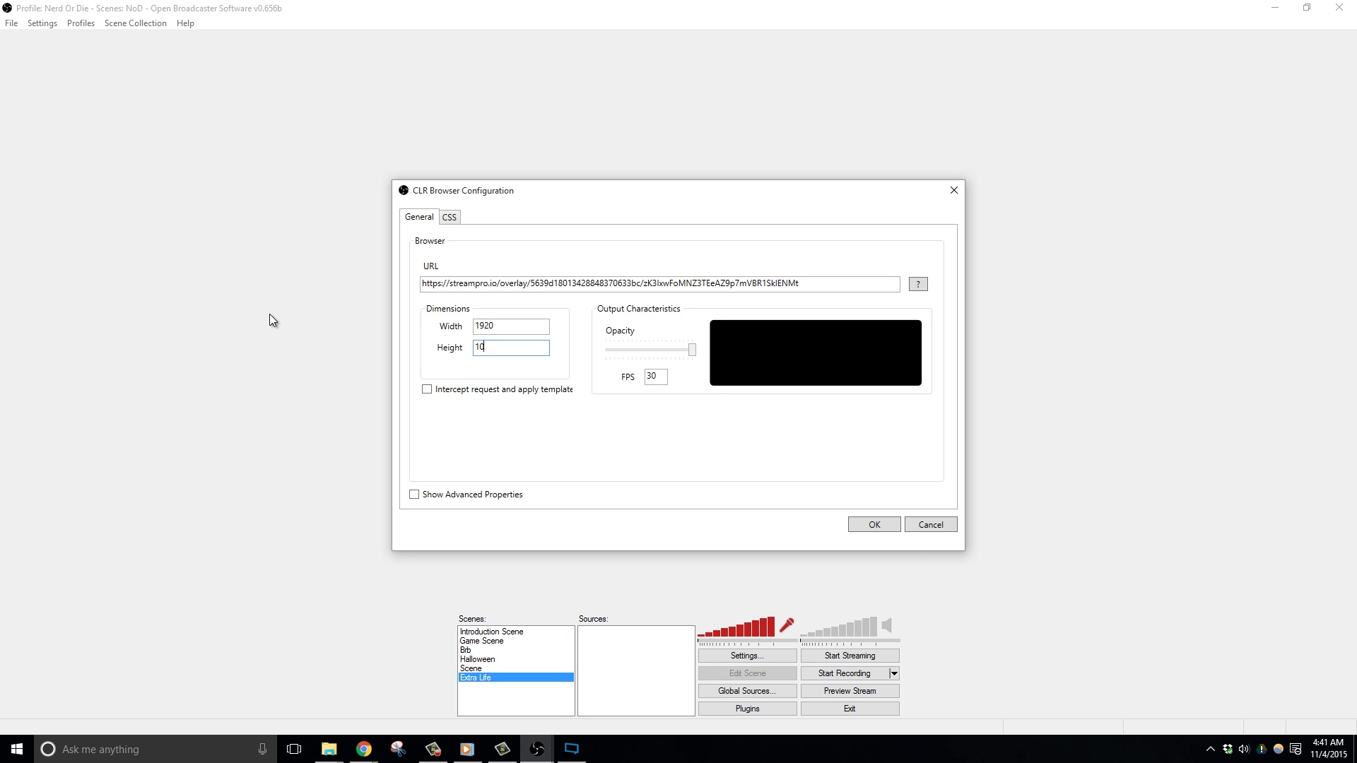
pyautogui.click(881, 525)
# Preview the stream showing the Extra Life overlay with its $0.00 / $1,000.00 goal.
pyautogui.click(850, 692)
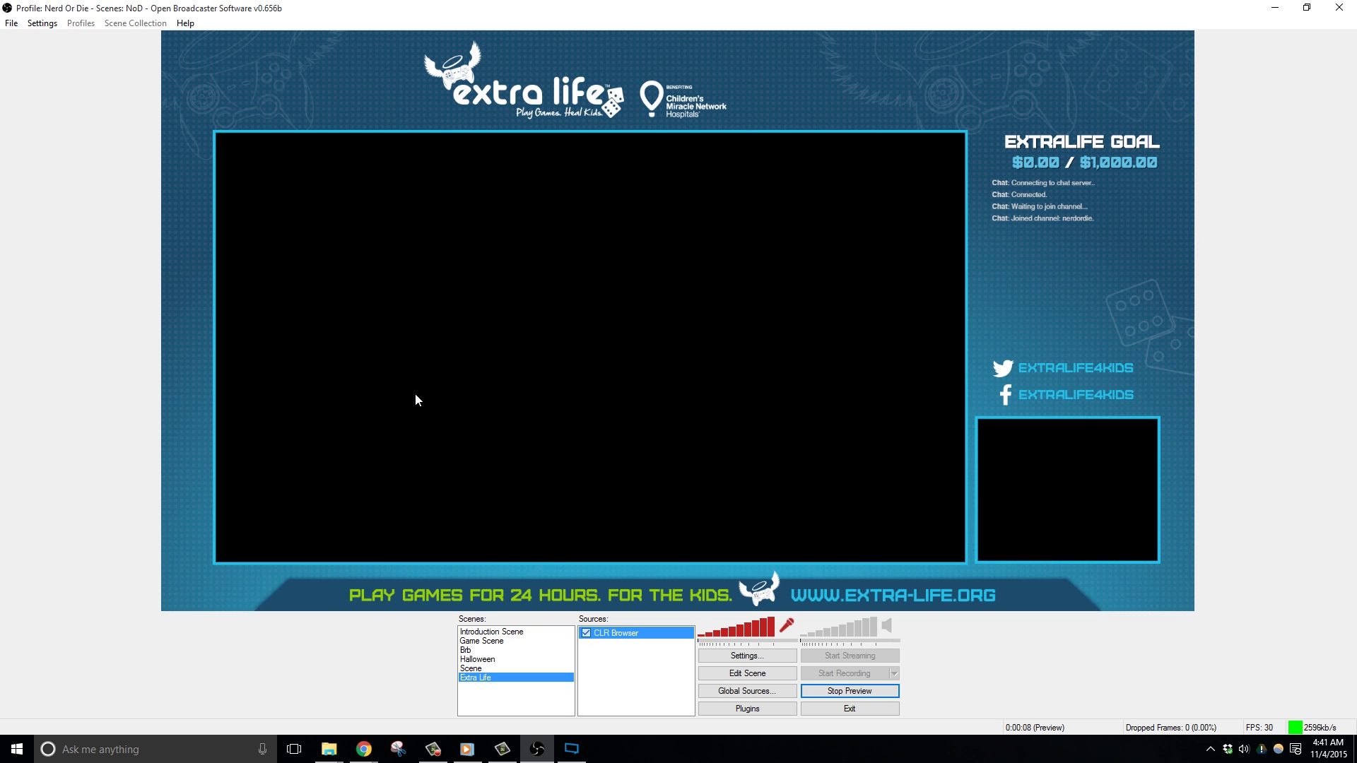
pyautogui.click(629, 661)
pyautogui.click(1097, 534)
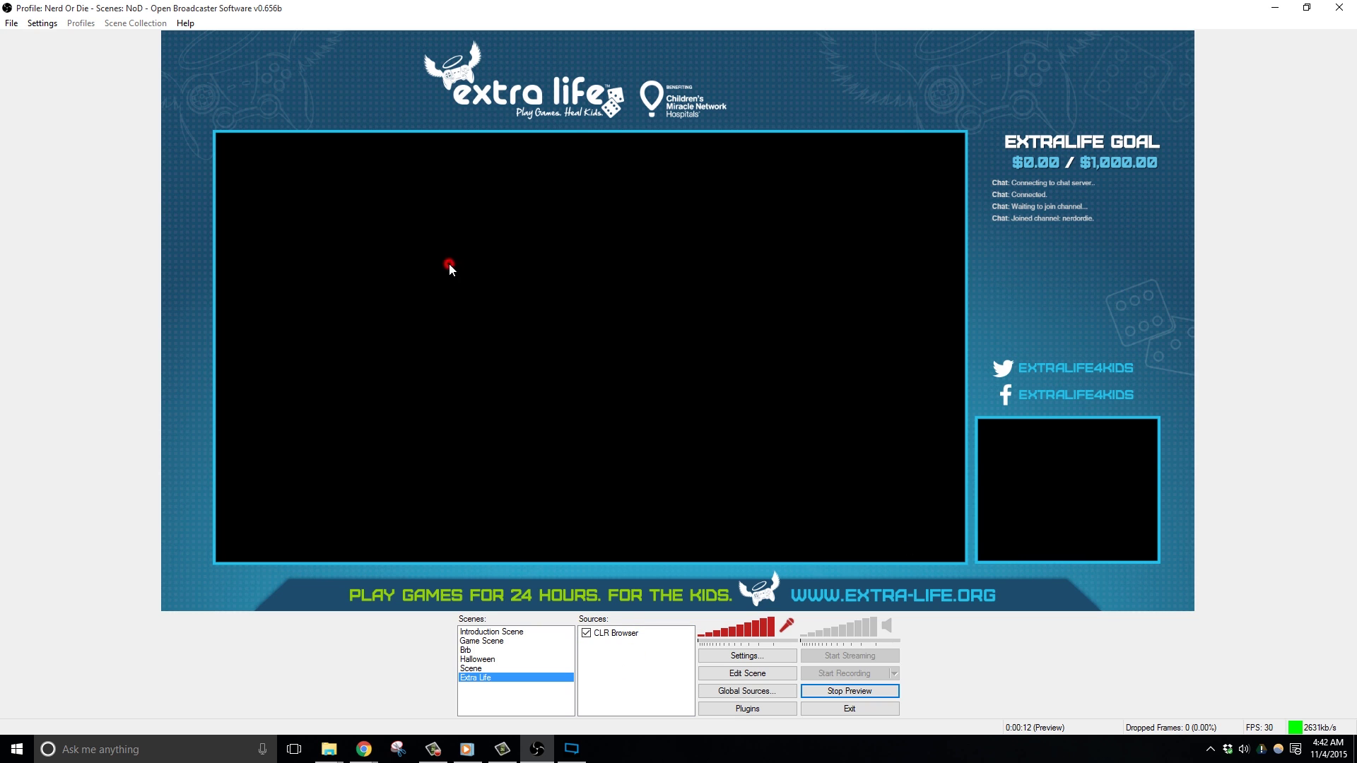